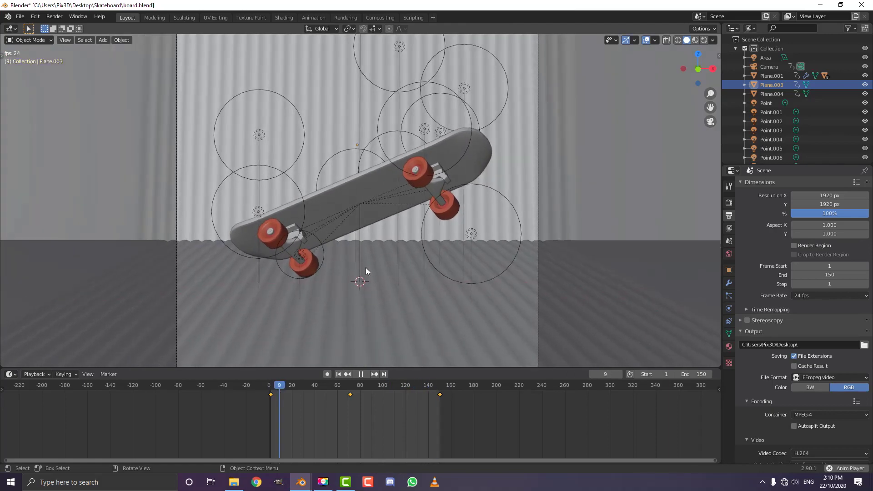
Step: Play the finished skateboard animation in the 4.blend window and return to the board.blend window
mouse_move(304, 483)
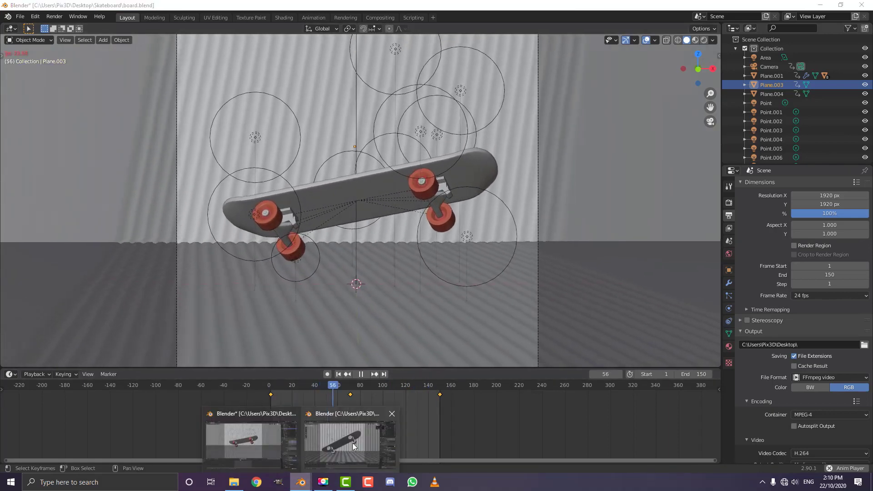
click(353, 440)
key(space)
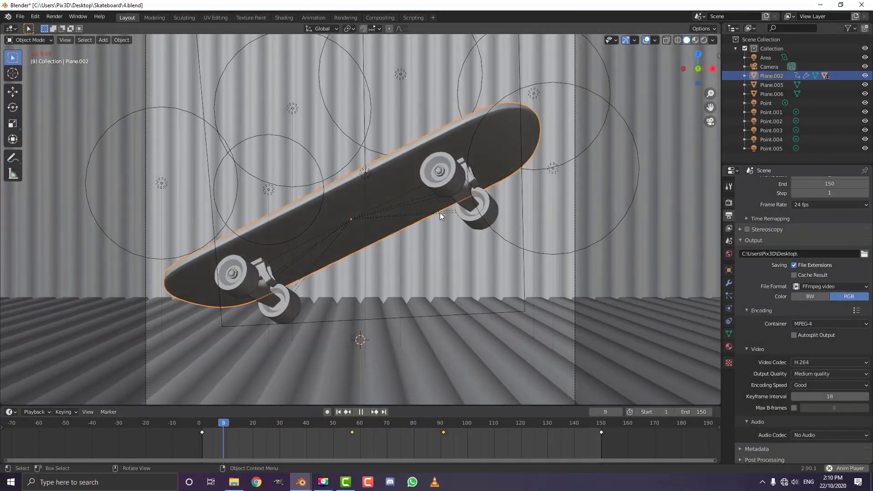
scroll(482, 228, down, 2)
key(alt+a)
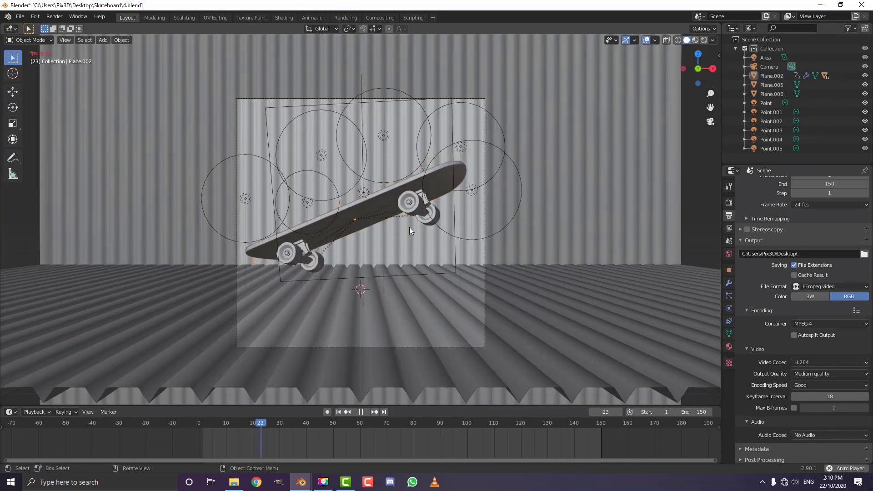
scroll(411, 231, up, 1)
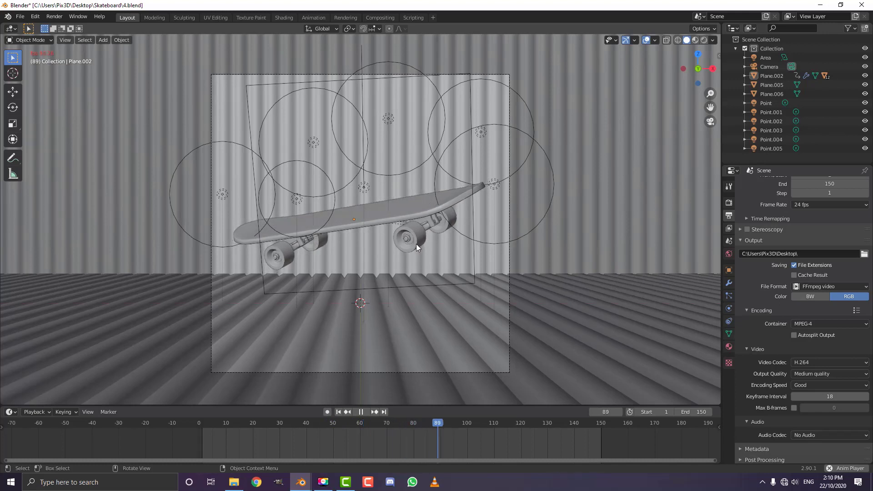
click(300, 482)
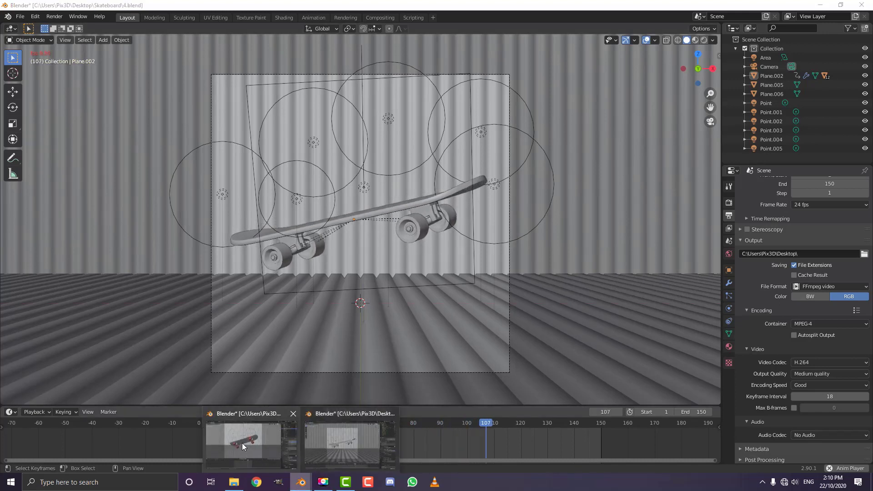
click(244, 445)
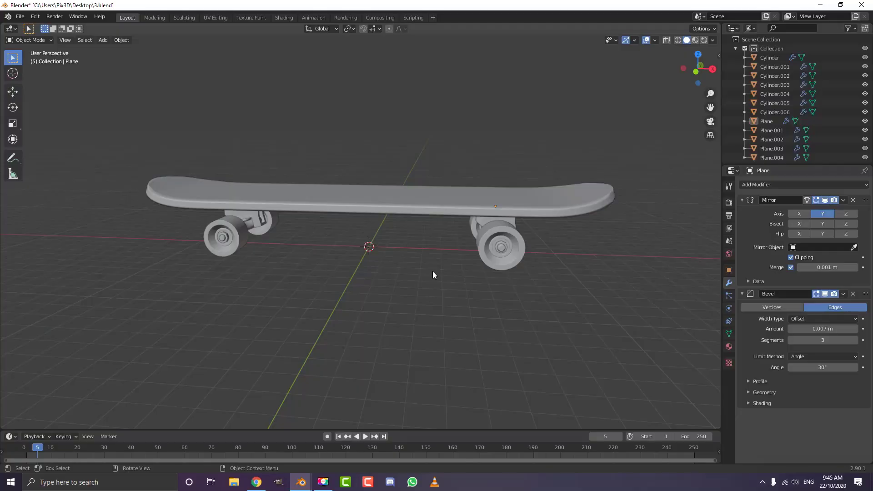
Step: In front view, delete all the truck and wheel objects under the deck's end on the negative X side
middle_drag(428, 275, 353, 228)
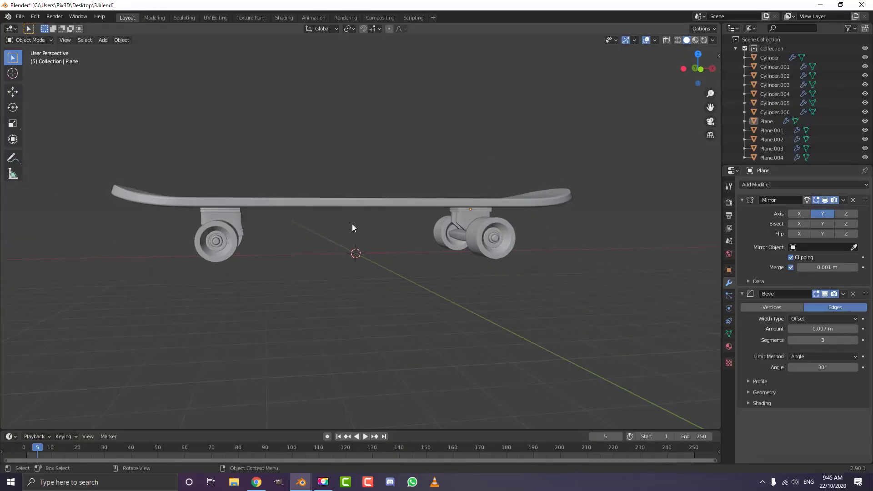
key(KP_1)
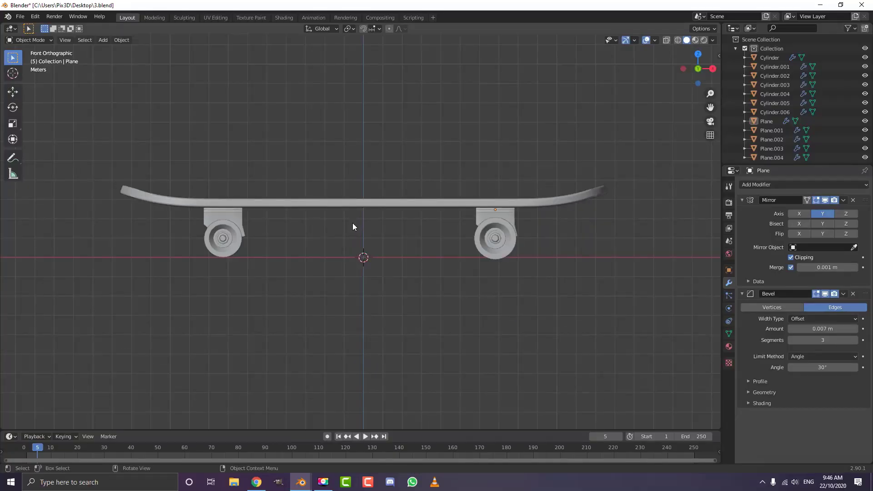
scroll(291, 255, up, 1)
drag(117, 308, 249, 209)
key(x)
click(255, 185)
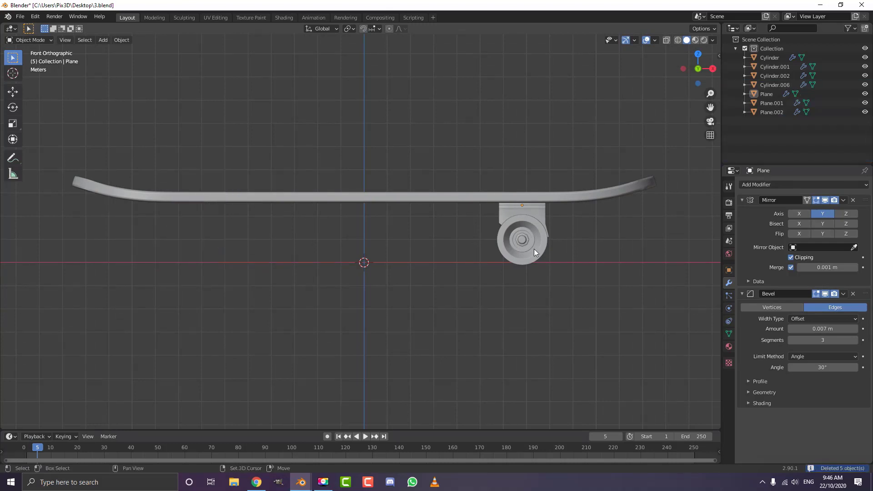
Step: Parent all remaining truck and wheel objects to the deck using Object (Keep Transform)
middle_drag(534, 249, 242, 149)
click(416, 232)
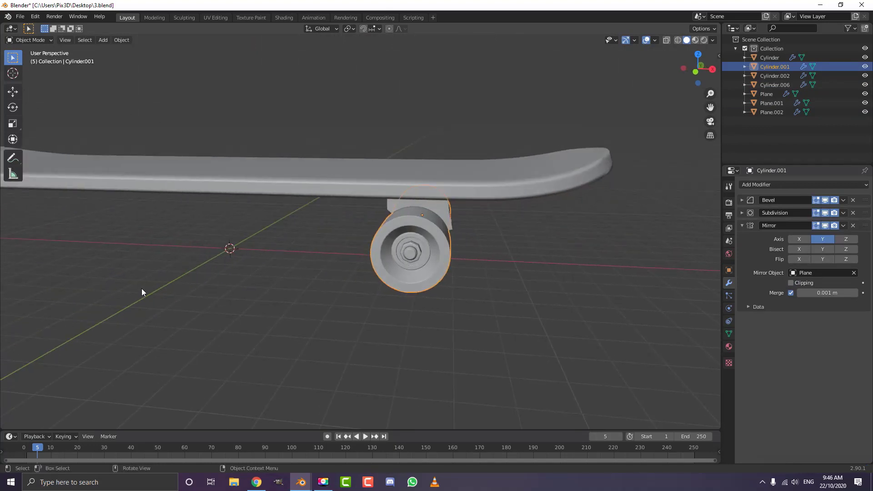
middle_drag(498, 286, 339, 205)
scroll(326, 184, down, 6)
click(347, 197)
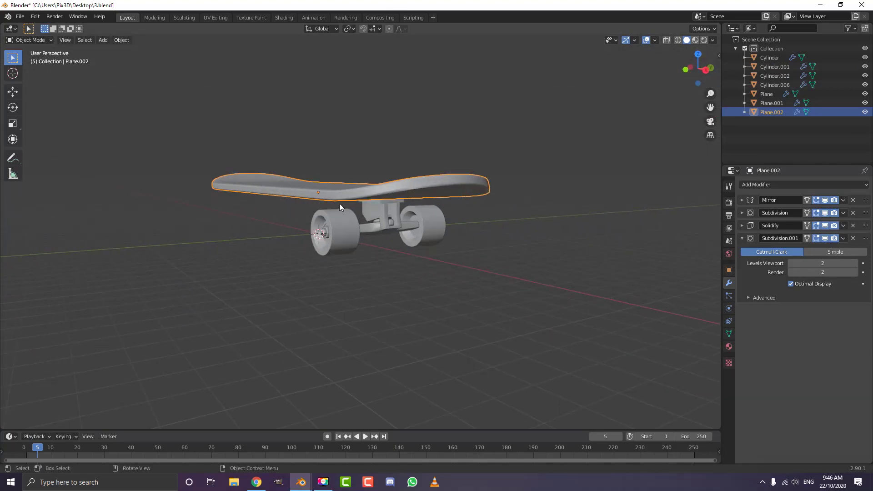
key(ctrl+i)
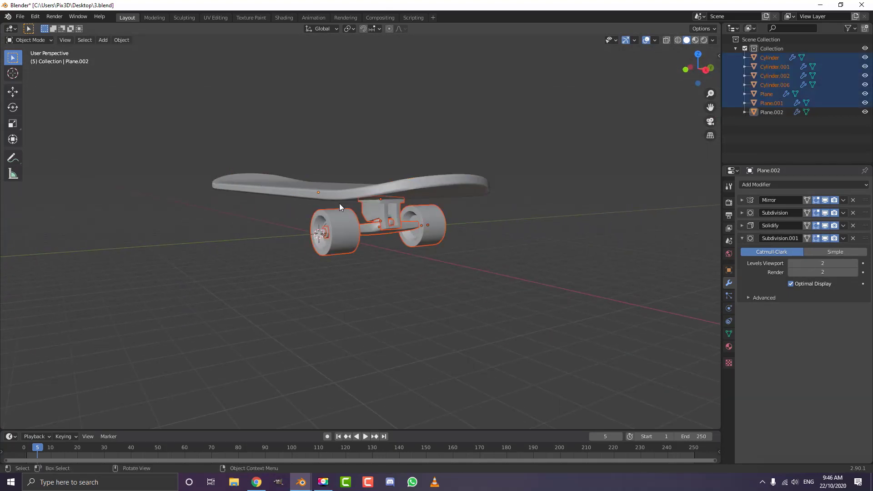
key(g)
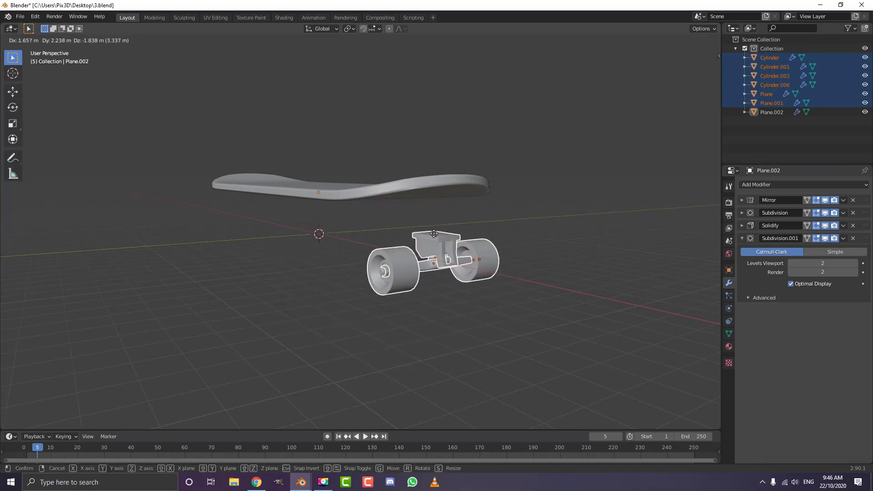
right_click(434, 235)
middle_drag(378, 193, 384, 210)
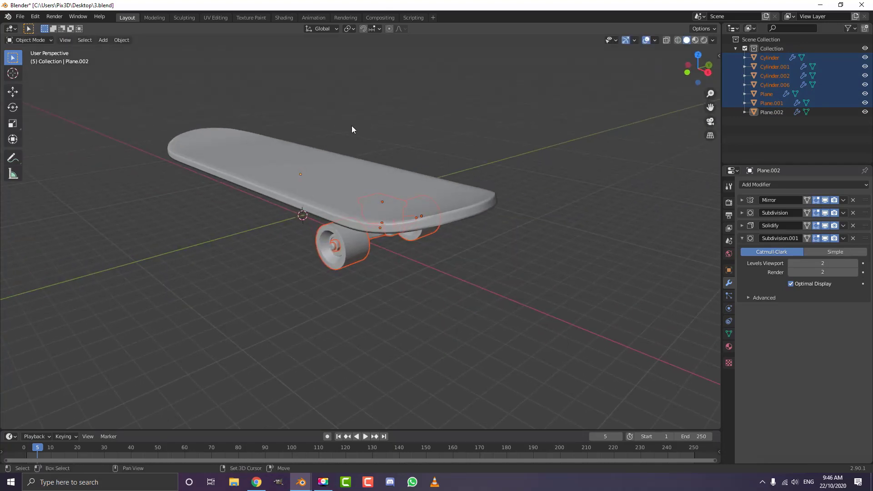
shift+click(314, 149)
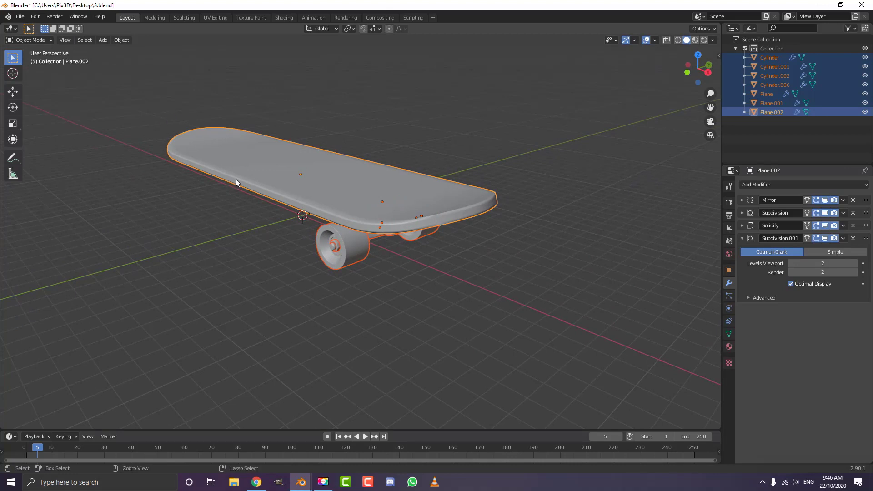
key(ctrl+p)
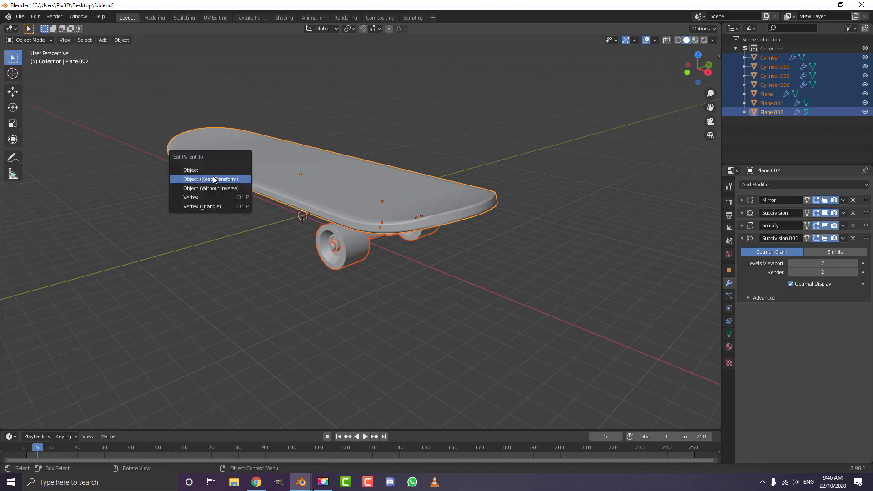
click(213, 179)
Step: Test the parenting by rotating the deck with a free trackball rotation
middle_drag(315, 172, 358, 205)
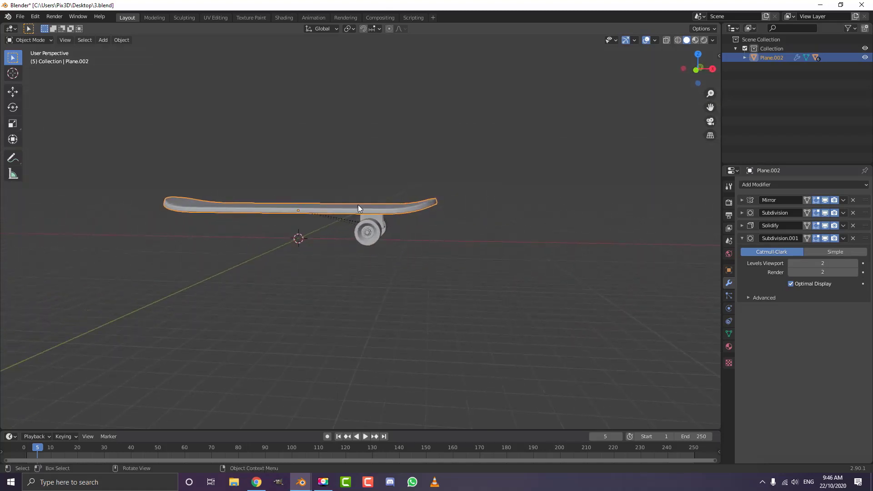
key(r)
key(r)
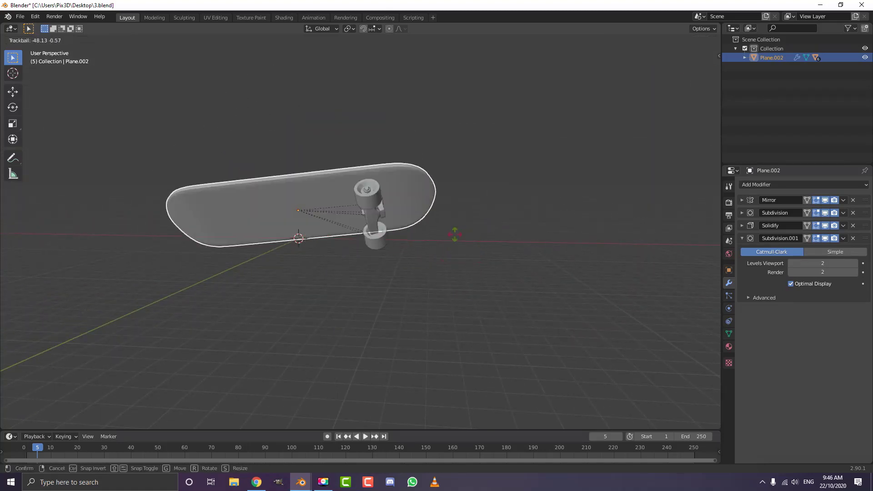
click(449, 263)
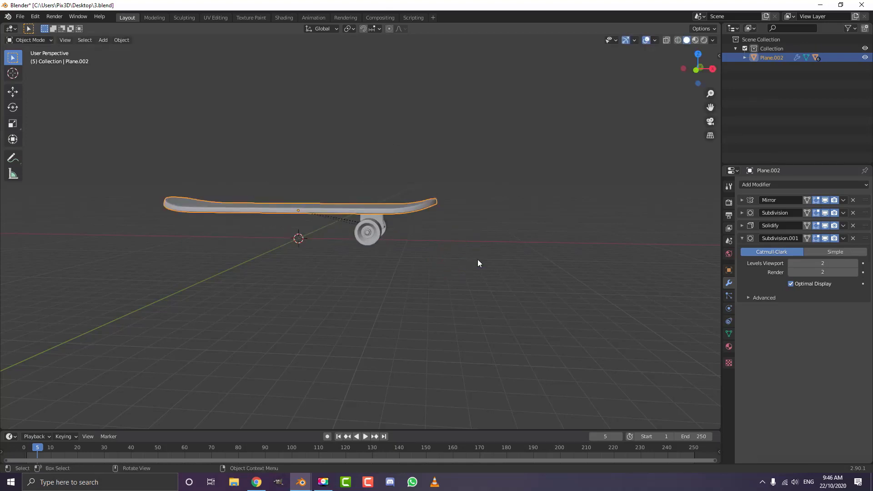
Step: Deselect the deck and enable Ambient Occlusion and Screen Space Reflections in the Eevee render settings
middle_drag(477, 259, 366, 232)
scroll(420, 245, up, 2)
click(389, 250)
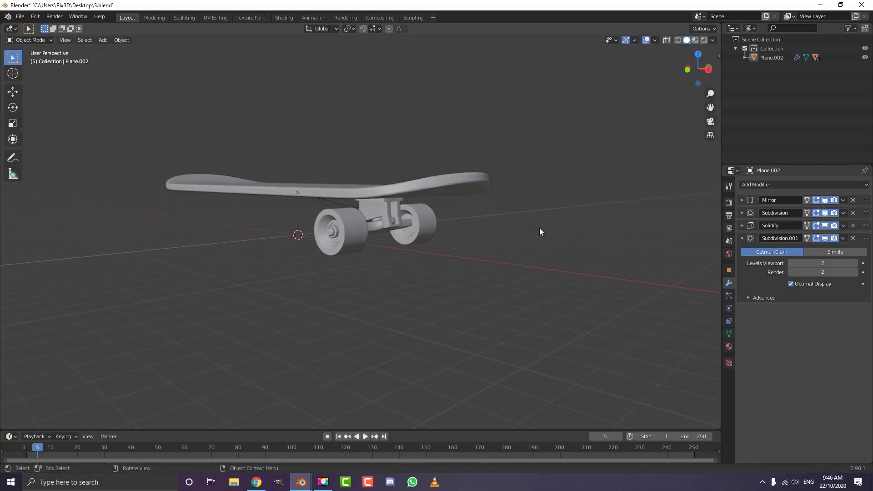
click(729, 203)
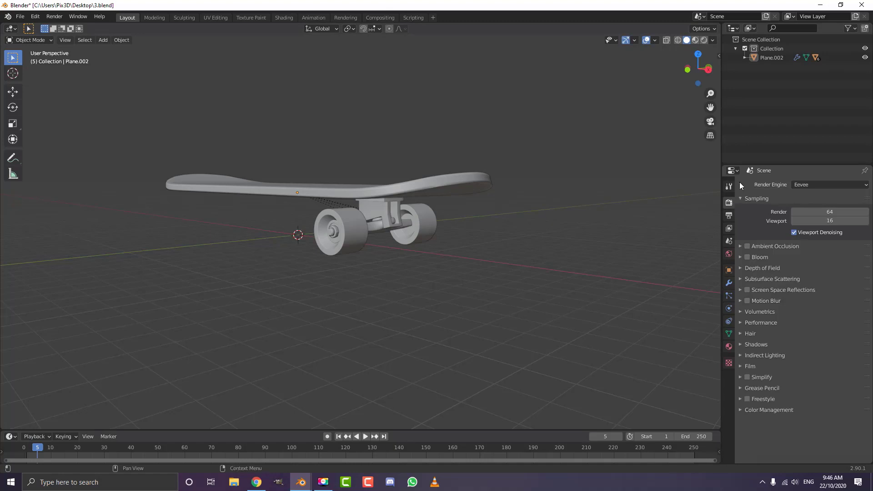
click(748, 247)
middle_drag(228, 183, 248, 184)
mouse_move(351, 217)
middle_down()
mouse_move(320, 208)
mouse_move(337, 212)
middle_up()
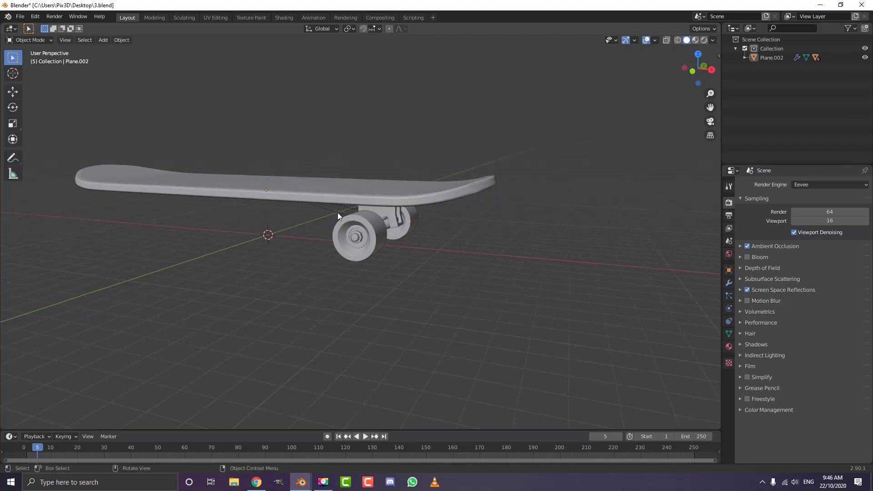
Step: Add a point light to the scene at the 3D cursor
key(shift+a)
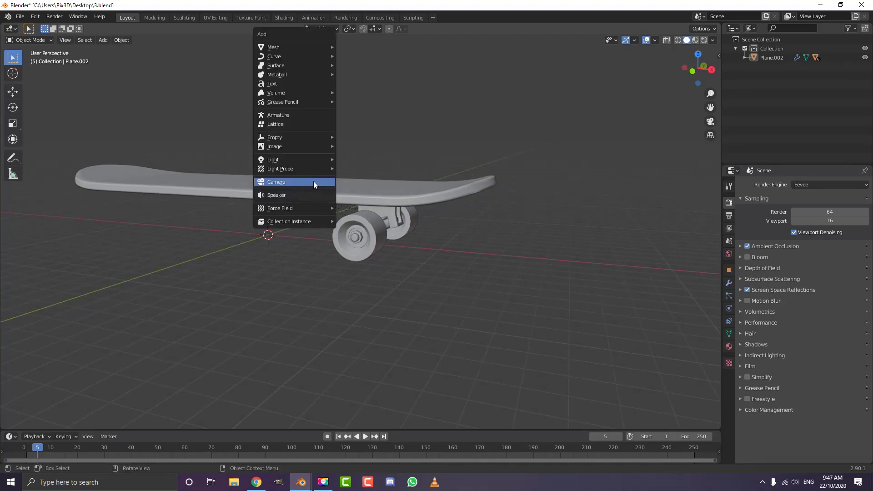
mouse_move(328, 160)
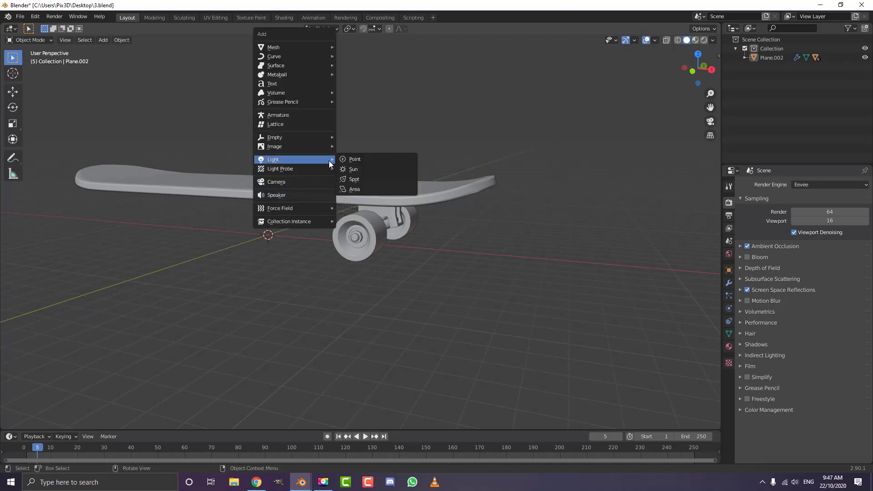
click(367, 160)
middle_drag(381, 170, 382, 192)
scroll(326, 229, up, 2)
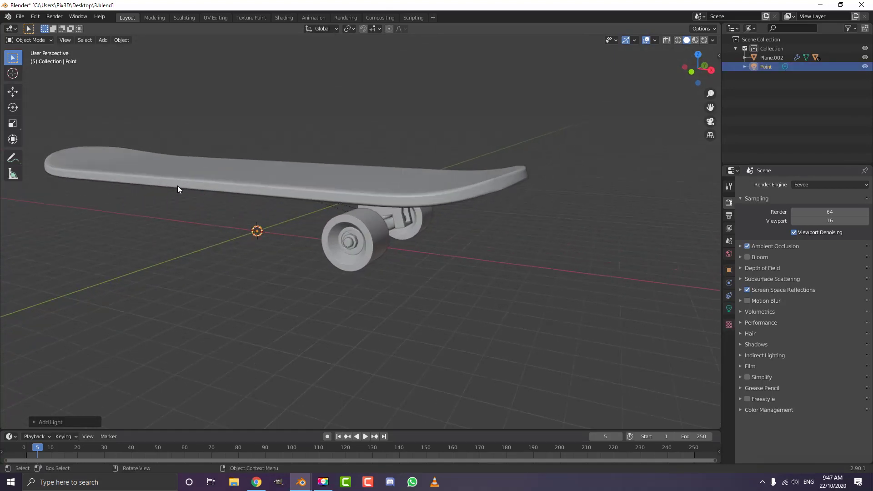
Step: Scale the skateboard down twice, by factors of about 0.47 and about 0.75
click(312, 186)
middle_drag(312, 186, 542, 322)
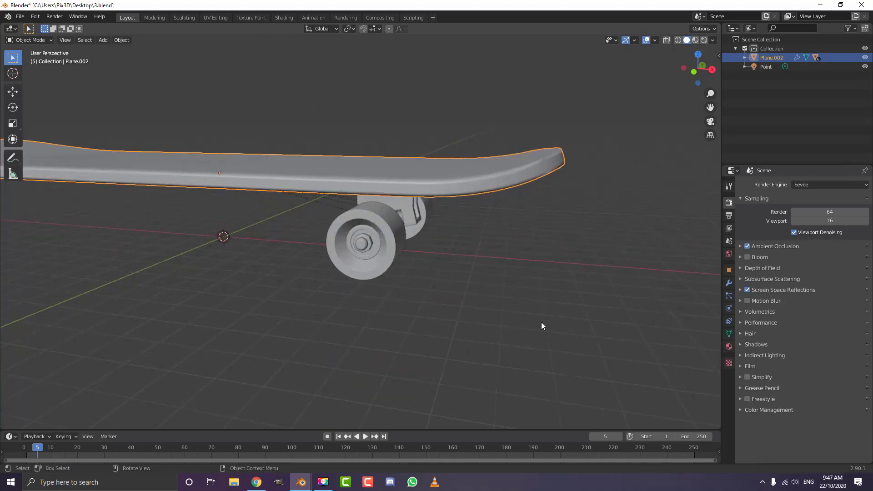
key(s)
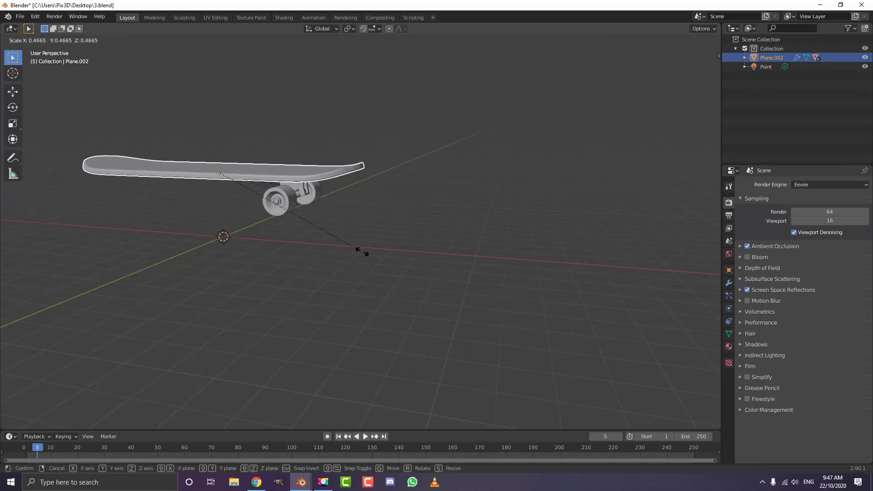
click(363, 252)
middle_drag(376, 256, 355, 261)
key(s)
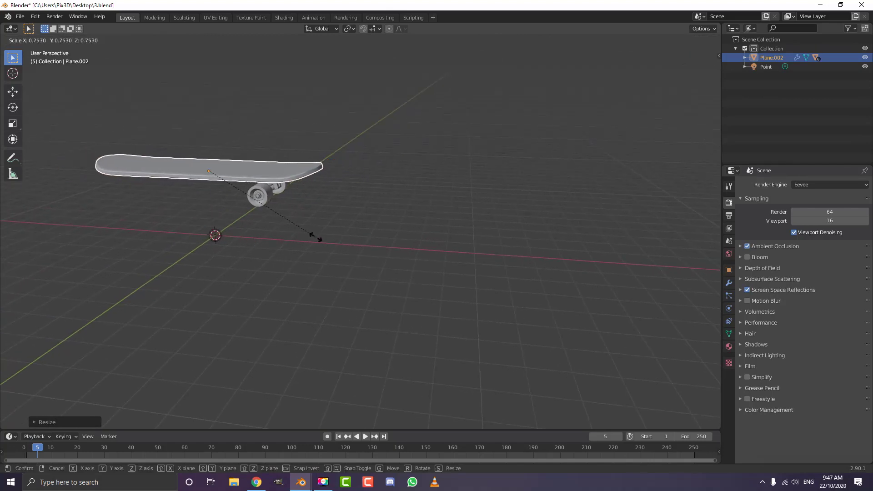
click(316, 237)
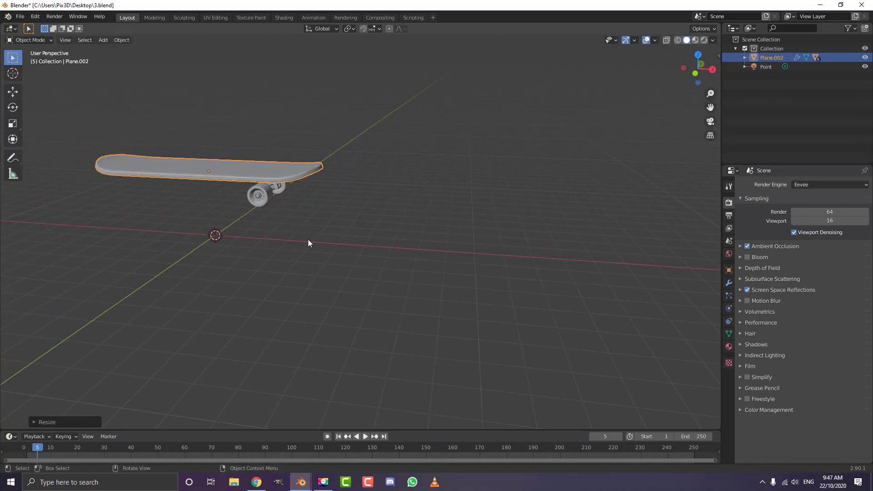
Step: Set the point light's radius to 1.26 m and power to 120 W, and display the viewport in Rendered shading
click(219, 233)
click(729, 309)
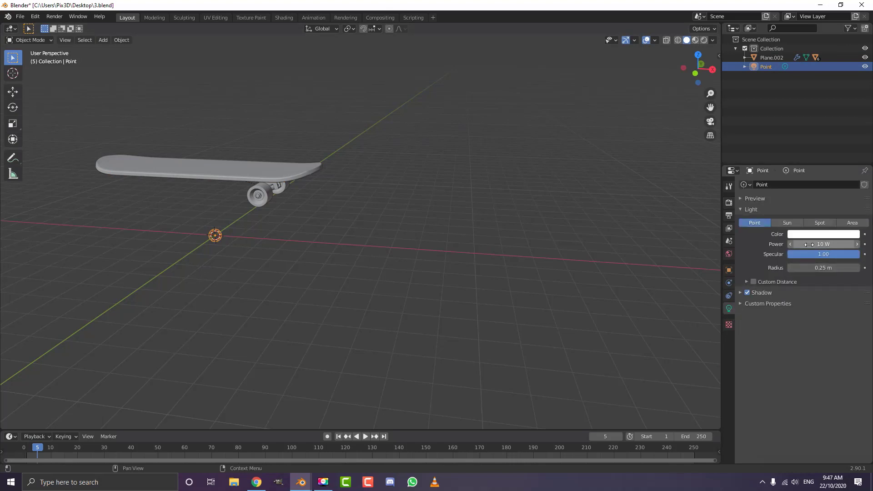
drag(810, 268, 823, 268)
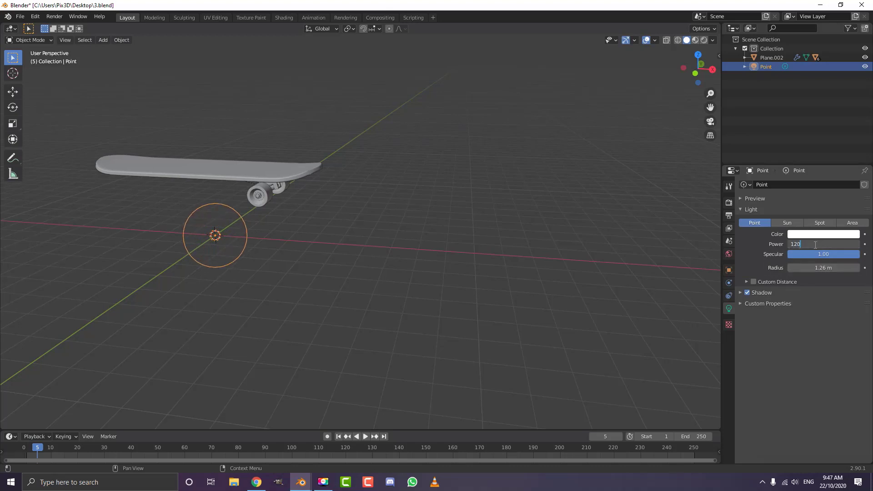
mouse_move(233, 193)
shift+middle_down()
mouse_move(269, 198)
mouse_move(293, 180)
mouse_move(237, 176)
mouse_move(408, 229)
mouse_move(409, 237)
shift+middle_up()
key(z)
click(267, 153)
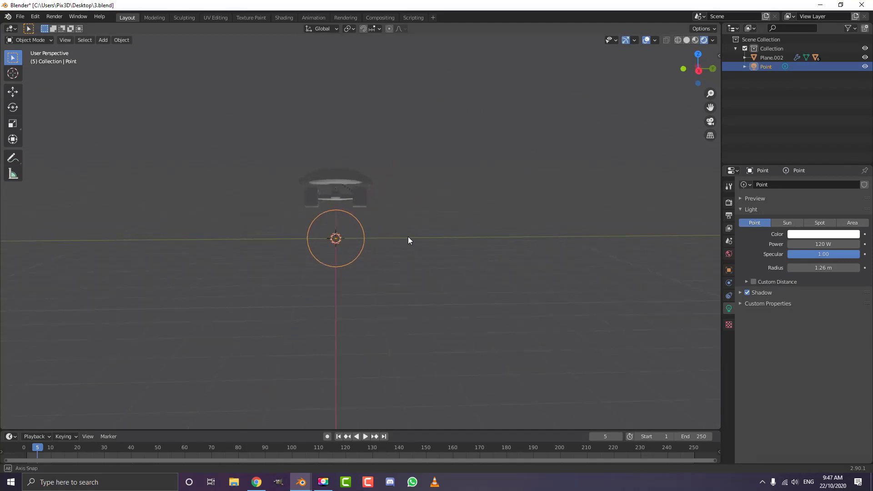
Step: Move the point light from the origin up to above the skateboard deck
key(g)
click(445, 193)
middle_drag(446, 193, 486, 235)
key(KP_1)
scroll(486, 234, up, 1)
Step: Increase the point light's power to about 370.7 W and its radius to about 1.64 m
drag(840, 244, 866, 244)
drag(818, 269, 835, 269)
scroll(273, 200, down, 2)
Step: Duplicate the point light and place the copy near the end of the deck that has no truck
middle_drag(237, 183, 258, 209)
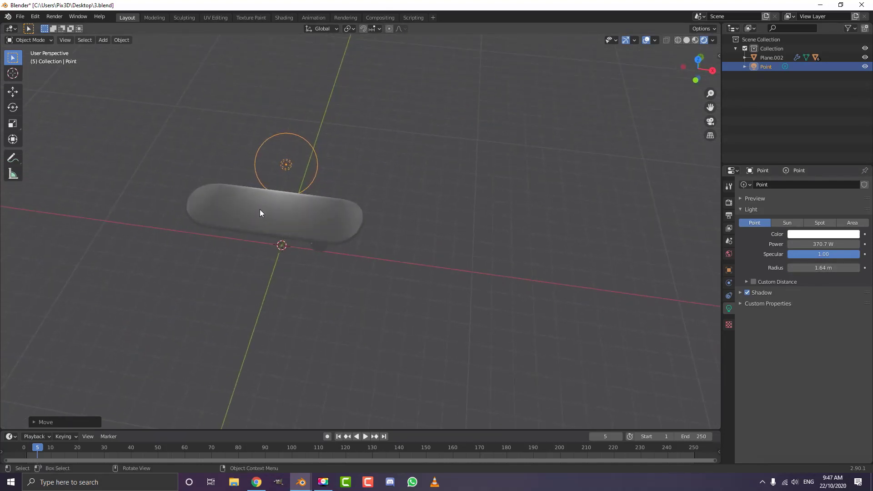
shift+middle_drag(336, 221, 377, 225)
key(shift+d)
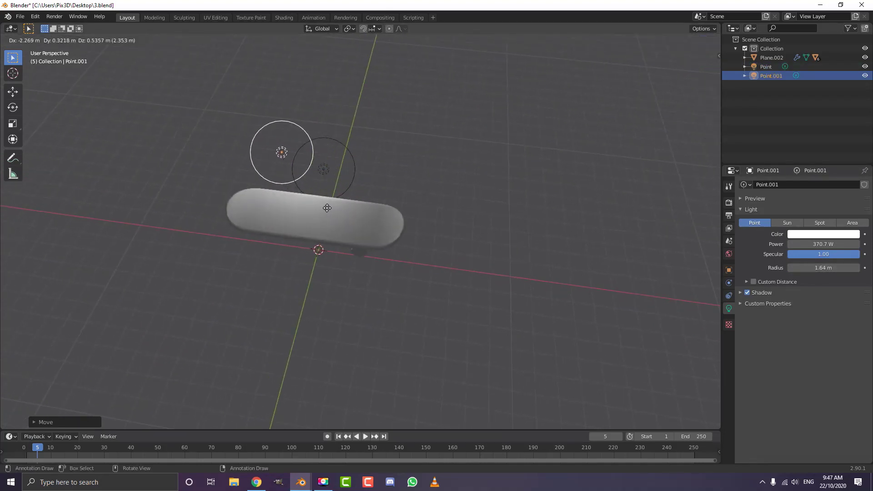
click(290, 220)
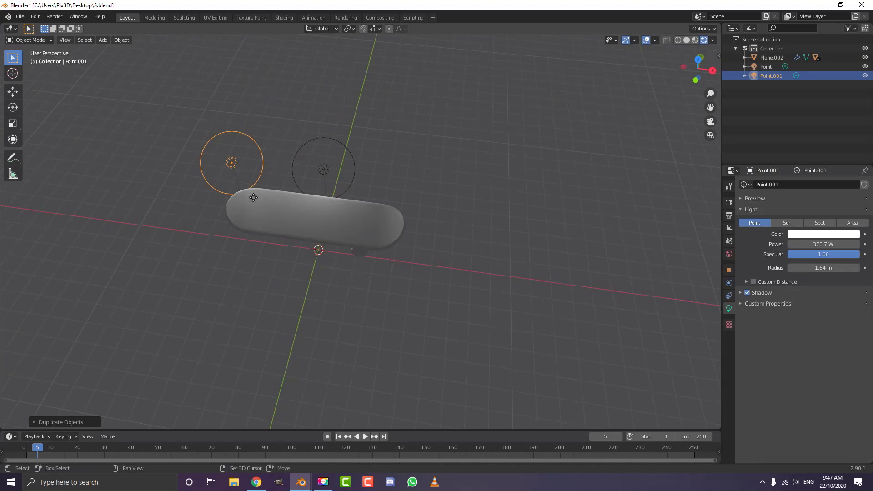
Step: Duplicate the point light again and place the copy beyond the deck end that has the truck
key(shift+d)
click(431, 211)
middle_drag(421, 251, 247, 188)
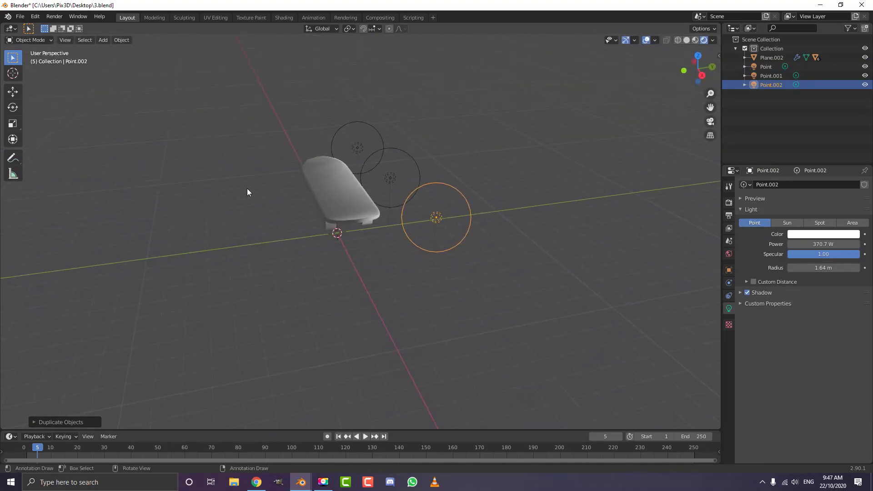
Step: Add an area light at the origin with a size of 5.3 m and a power of about 233.7 W
key(shift+a)
mouse_move(215, 165)
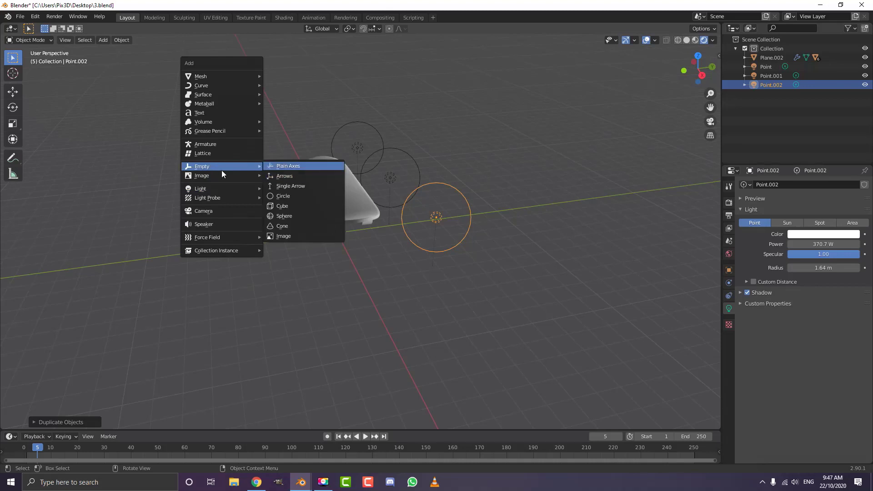
mouse_move(209, 187)
click(286, 217)
middle_drag(288, 217, 386, 220)
drag(799, 278, 870, 278)
drag(800, 245, 841, 245)
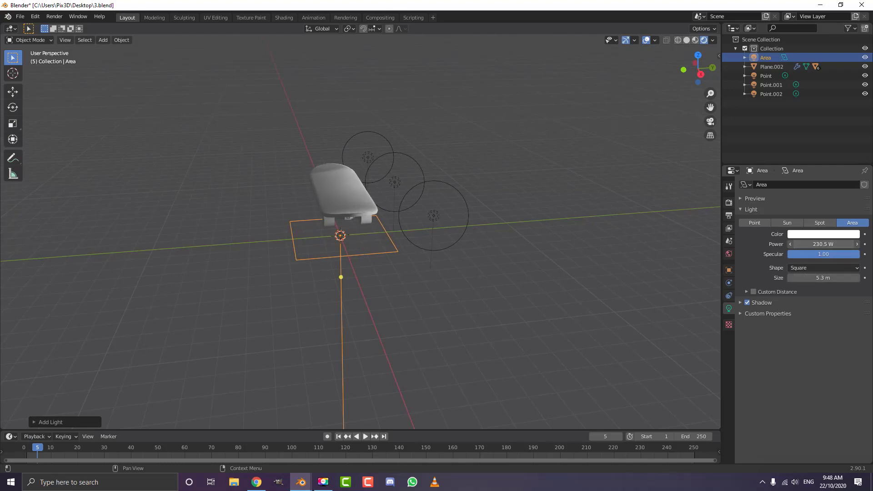
drag(841, 245, 847, 245)
Step: Rotate the area light to aim sideways and move it beside the skateboard, on the side away from the point lights
middle_drag(430, 263, 418, 255)
key(r)
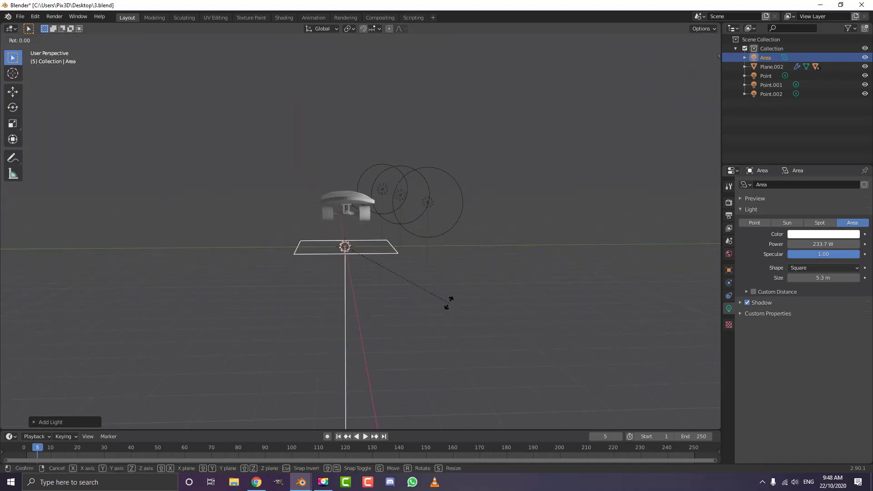
click(501, 209)
key(g)
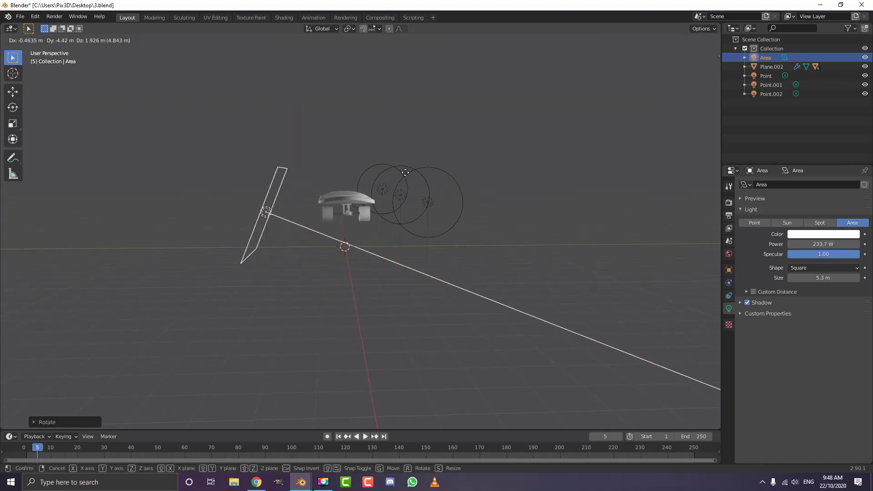
click(351, 143)
Step: Increase the area light's power to 278 W and check the lighting on the skateboard
middle_drag(304, 186, 430, 193)
scroll(427, 195, up, 2)
middle_drag(498, 251, 461, 250)
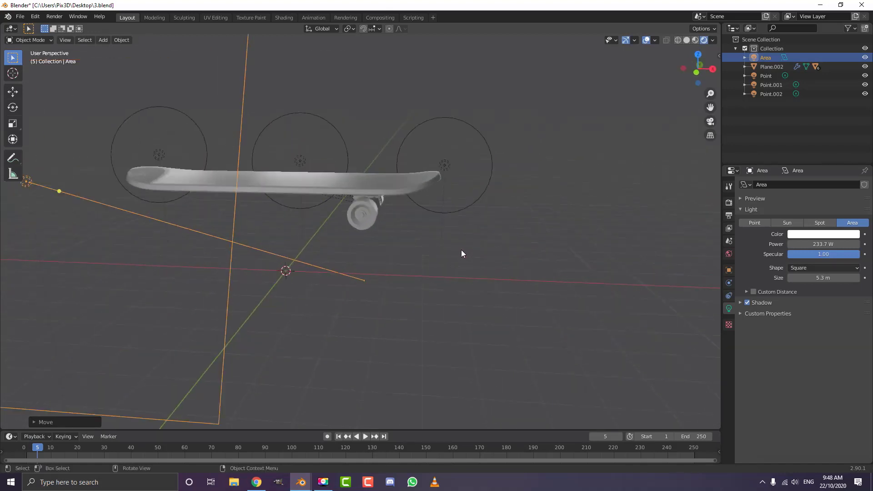
scroll(461, 250, up, 1)
drag(813, 241, 824, 244)
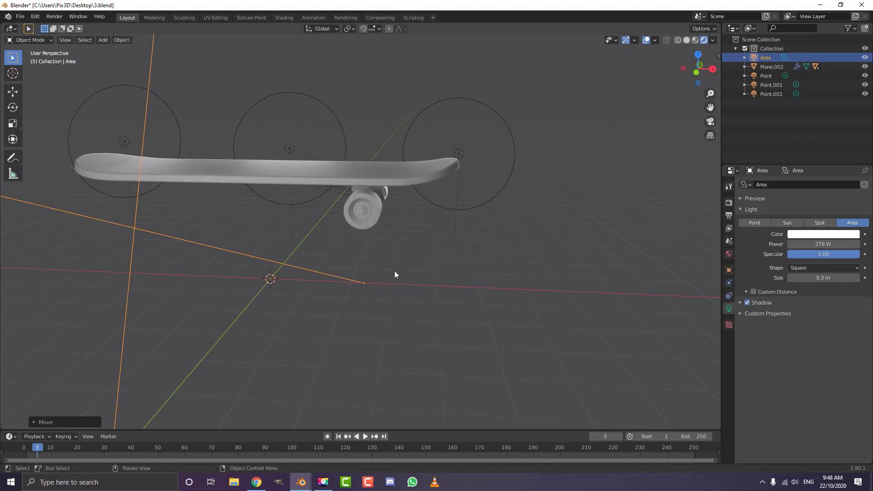
middle_drag(394, 271, 430, 285)
scroll(430, 286, up, 1)
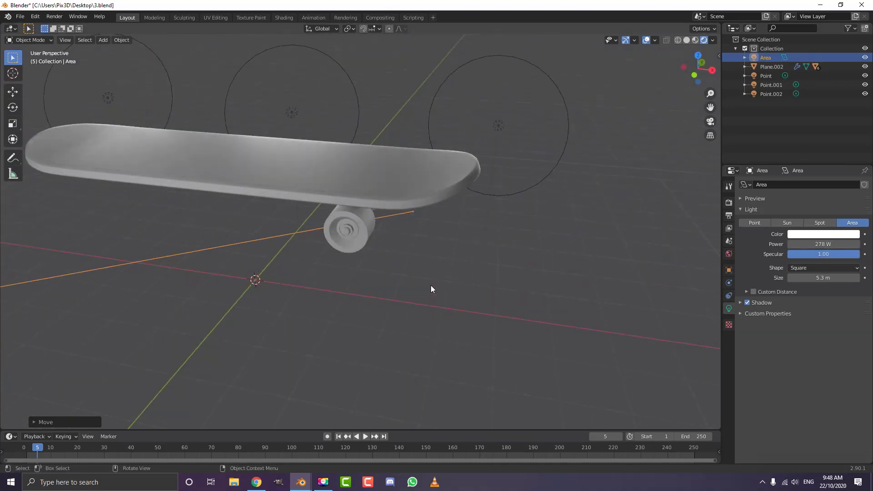
Step: Switch to the Shading workspace and display its viewport in Rendered shading
click(282, 17)
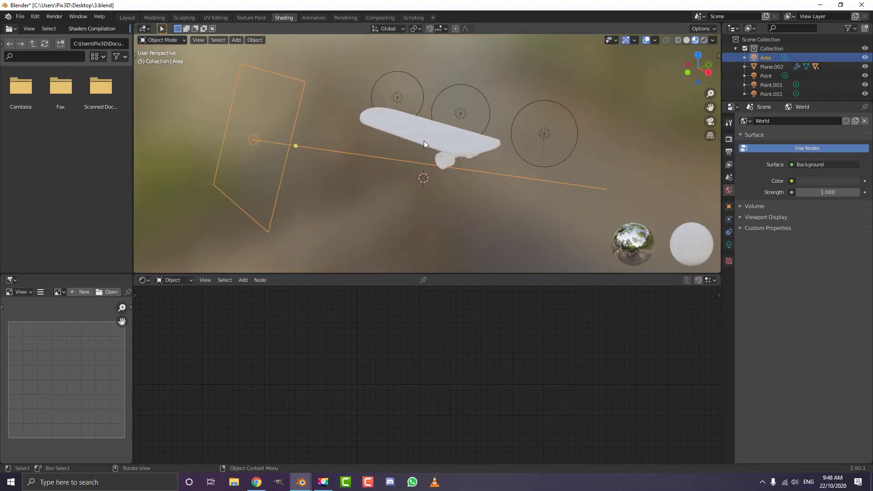
key(z)
click(428, 89)
mouse_move(429, 101)
middle_down()
mouse_move(457, 113)
mouse_move(494, 99)
mouse_move(432, 141)
mouse_move(377, 143)
mouse_move(392, 154)
mouse_move(362, 143)
middle_up()
Step: Create a new material named wood on the skateboard deck and enlarge the node editor
click(362, 144)
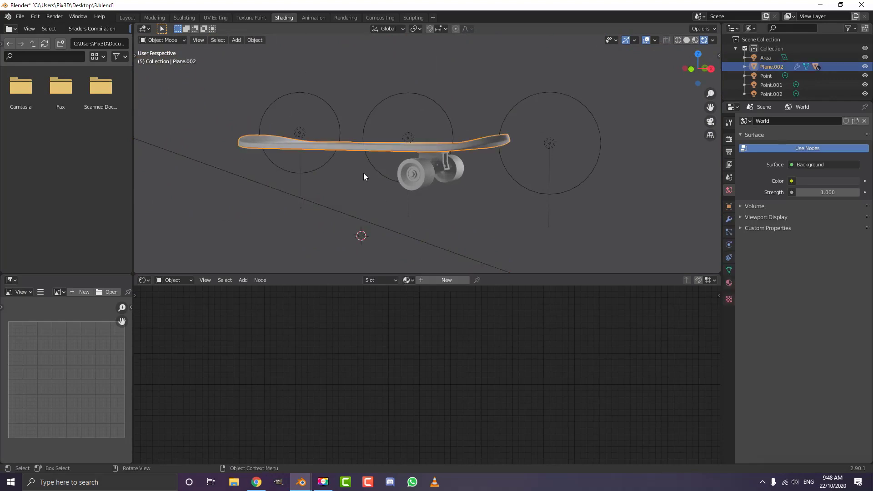
click(439, 281)
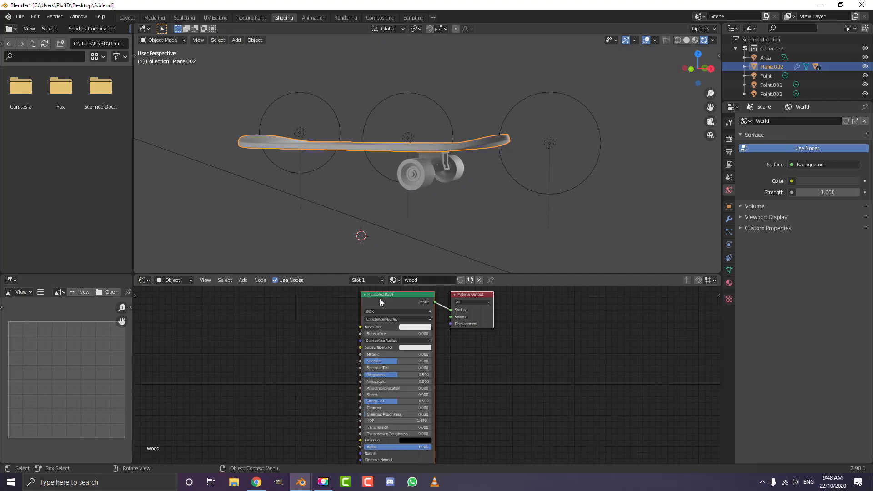
middle_drag(326, 323, 347, 337)
drag(325, 273, 318, 208)
scroll(310, 261, up, 2)
Step: Add a Texture Coordinate node to the wood material, well ahead of the Principled BSDF node
key(shift+a)
click(294, 264)
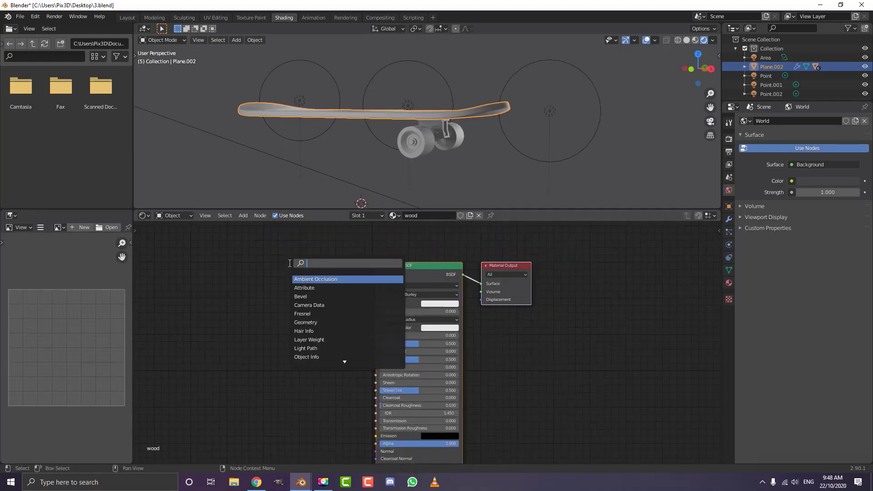
text(tex)
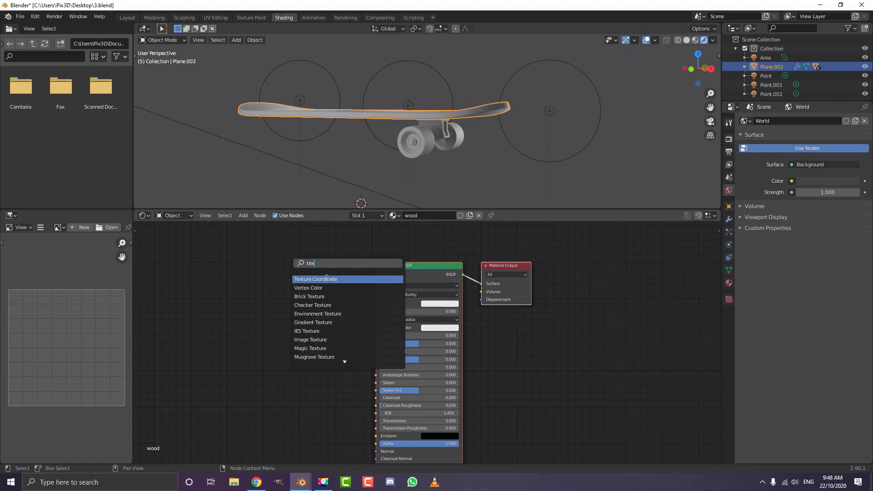
click(305, 280)
click(208, 291)
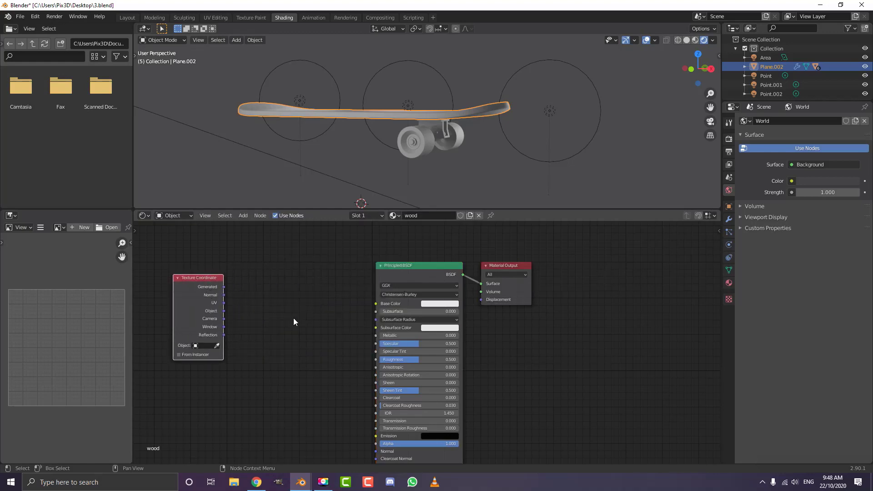
Step: Add an Image Texture node between the Texture Coordinate and Principled BSDF nodes
scroll(347, 293, up, 1)
middle_drag(343, 294, 399, 283)
scroll(387, 284, up, 1)
middle_drag(295, 276, 331, 278)
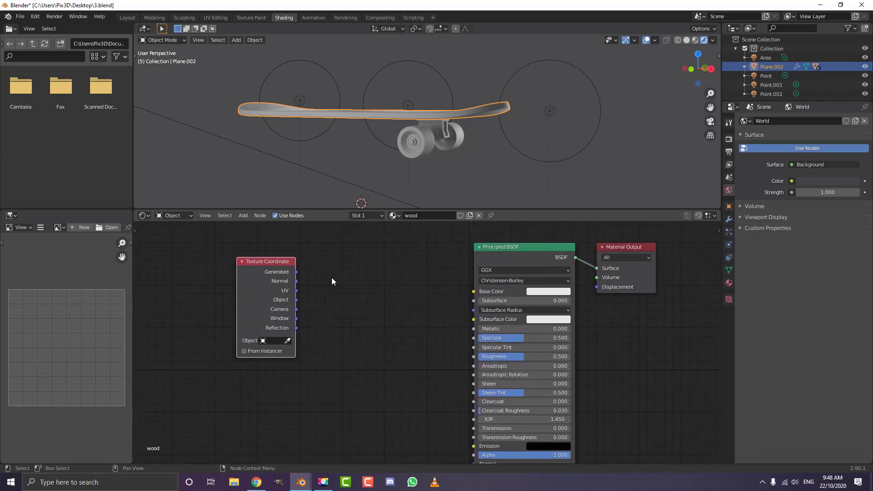
key(shift+a)
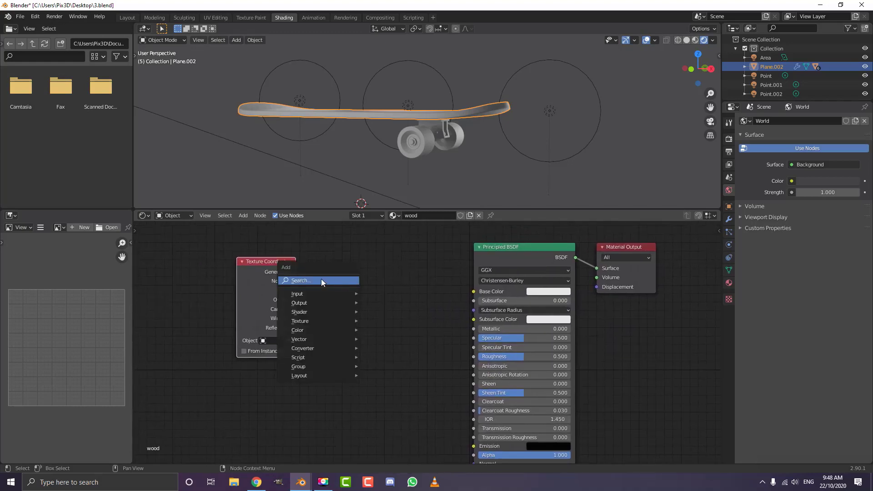
click(321, 279)
text(imag)
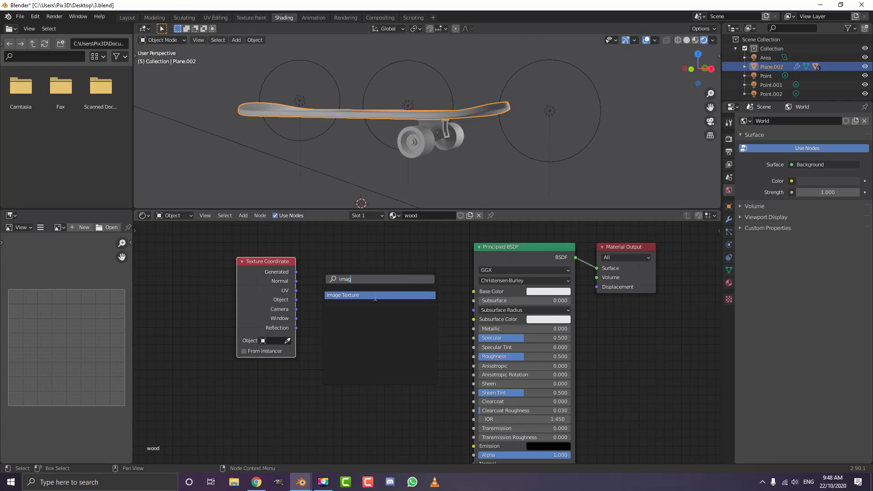
click(375, 296)
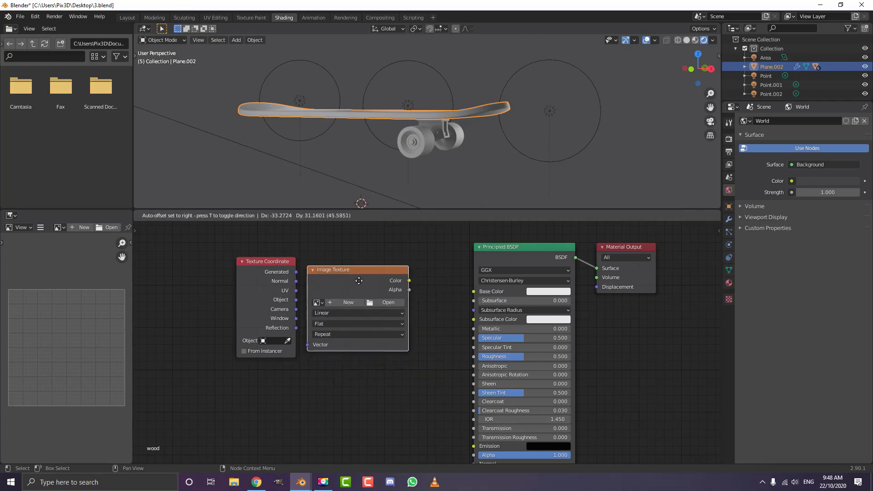
click(304, 279)
Step: Connect the Texture Coordinate's UV output to the Image Texture's Vector, and its Color output to the Principled BSDF's Base Color
drag(294, 290, 312, 274)
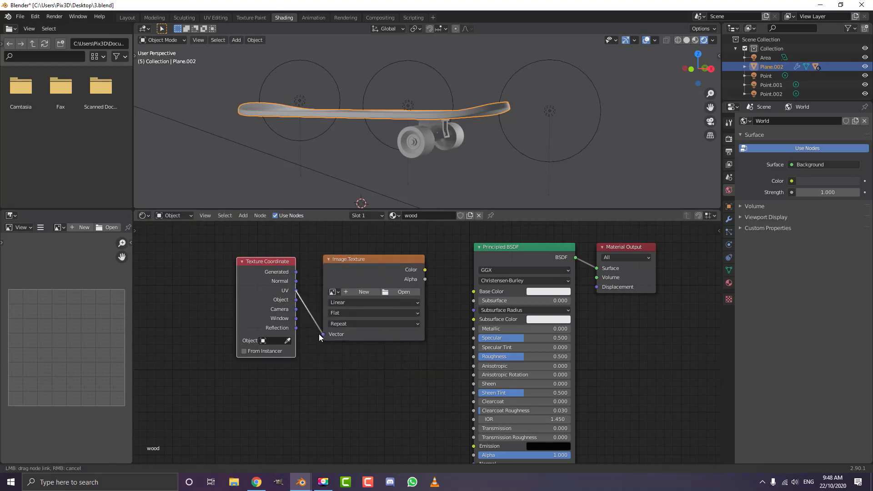
drag(320, 335, 326, 335)
middle_drag(449, 293, 409, 294)
drag(385, 271, 412, 239)
drag(422, 294, 436, 294)
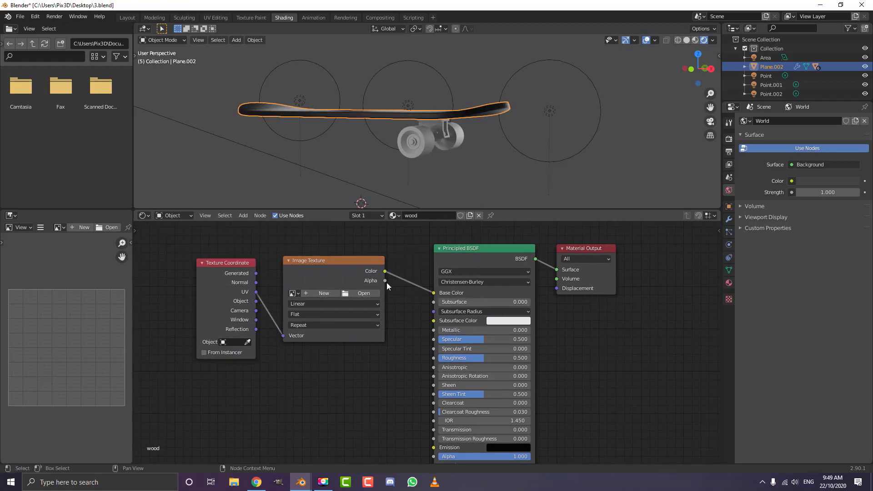
middle_drag(374, 300, 368, 319)
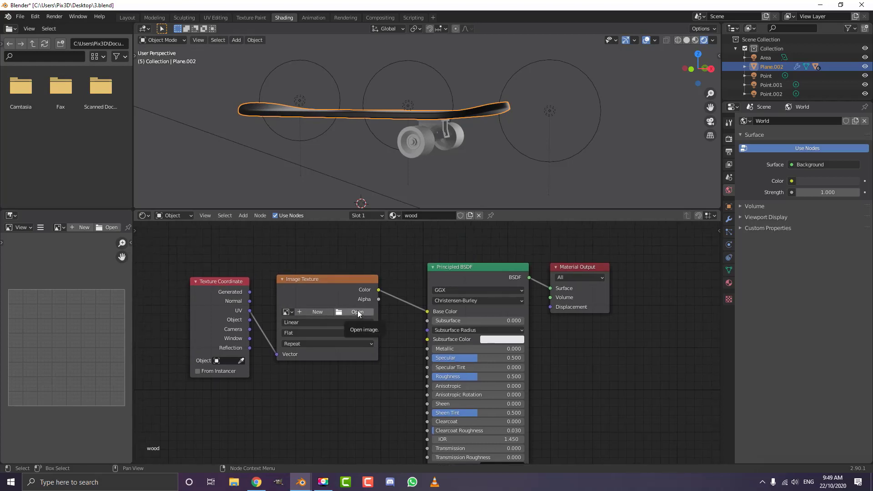
Step: Switch to Chrome, look through the Wood textures on Texture Haven, and return to Blender
click(256, 482)
drag(0, 110, 447, 84)
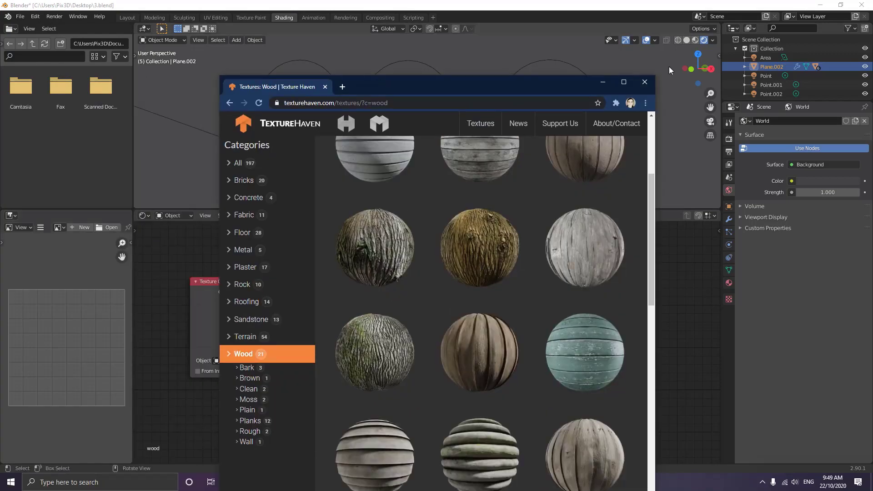
click(624, 84)
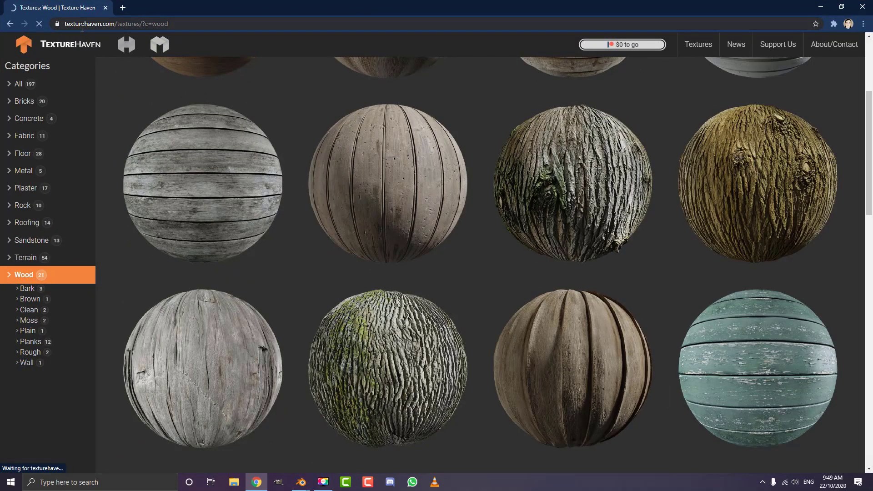
scroll(340, 203, up, 1)
scroll(339, 203, up, 3)
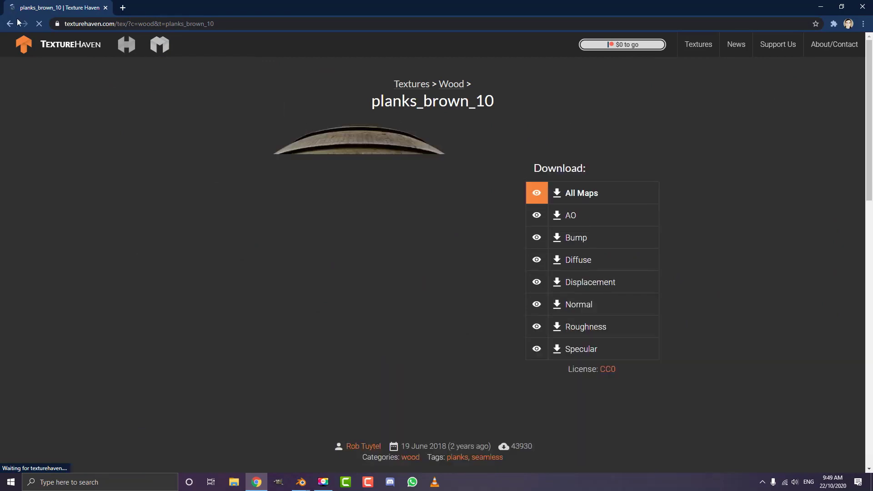
click(10, 24)
scroll(246, 169, up, 3)
scroll(235, 153, up, 1)
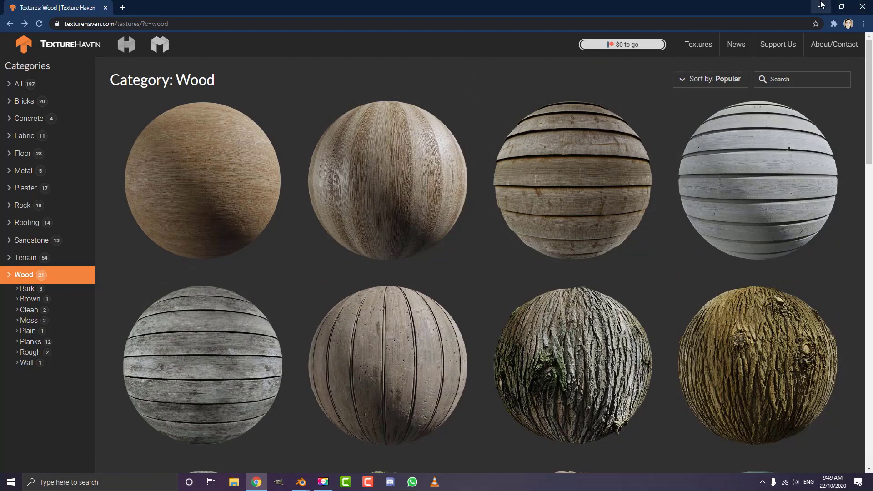
click(821, 6)
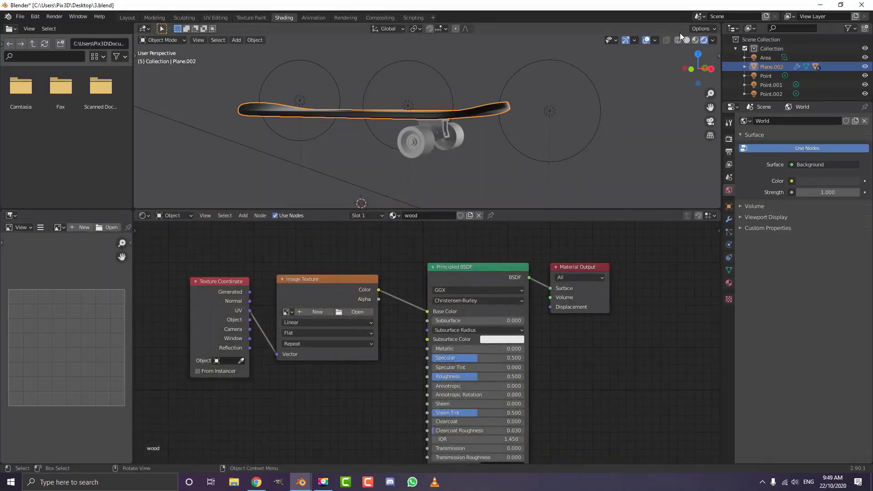
Step: Load Plywood.jpg from the Desktop into the Image Texture node and inspect the deck's underside
click(354, 313)
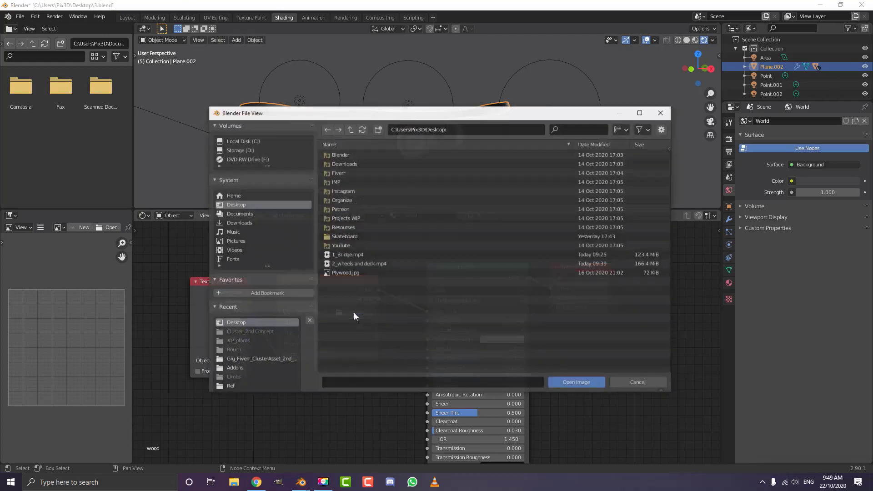
double_click(354, 273)
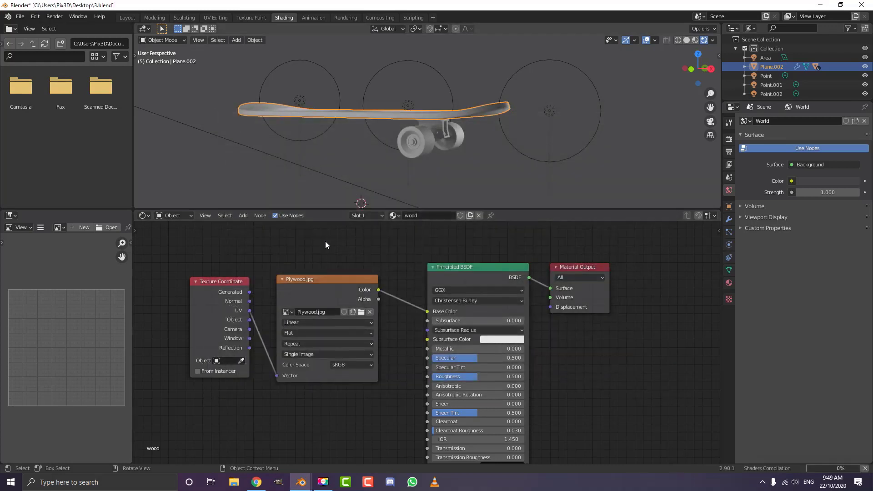
middle_drag(372, 138, 406, 65)
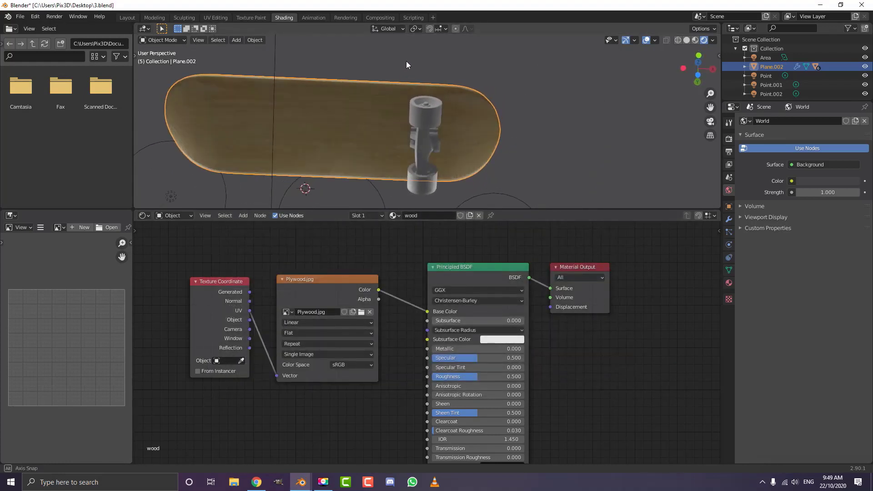
scroll(400, 64, up, 1)
scroll(350, 131, down, 1)
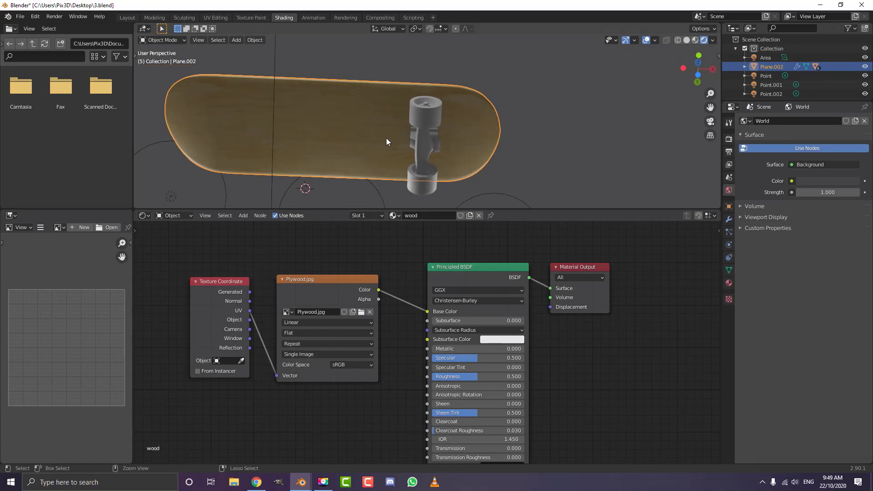
Step: View the deck from directly below and select its entire mesh in Edit Mode
key(ctrl+KP_7)
scroll(360, 146, down, 3)
shift+middle_drag(343, 145, 365, 139)
scroll(372, 136, up, 2)
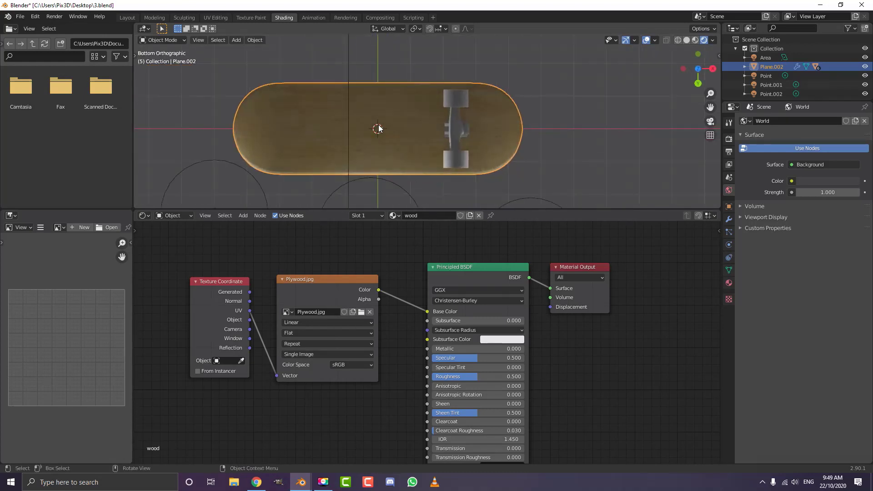
key(Tab)
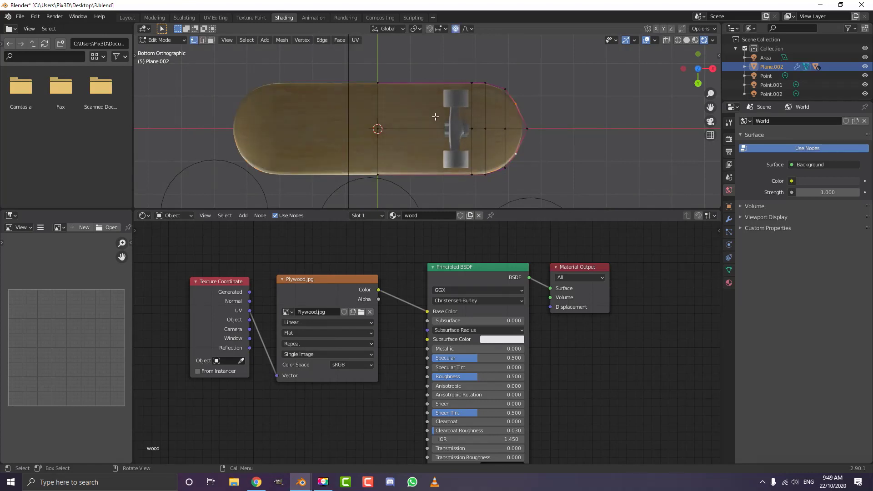
key(a)
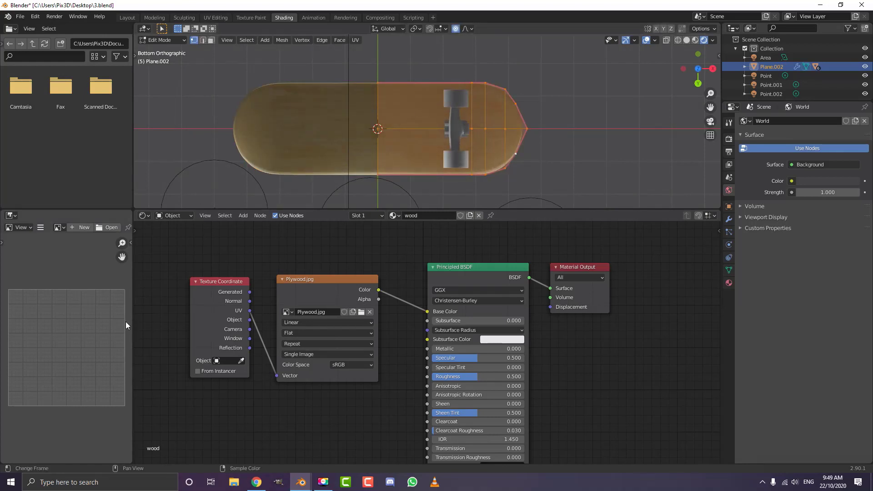
Step: Widen the image editor area and unwrap the deck's selected mesh from the bottom view with Project From View
drag(132, 307, 254, 314)
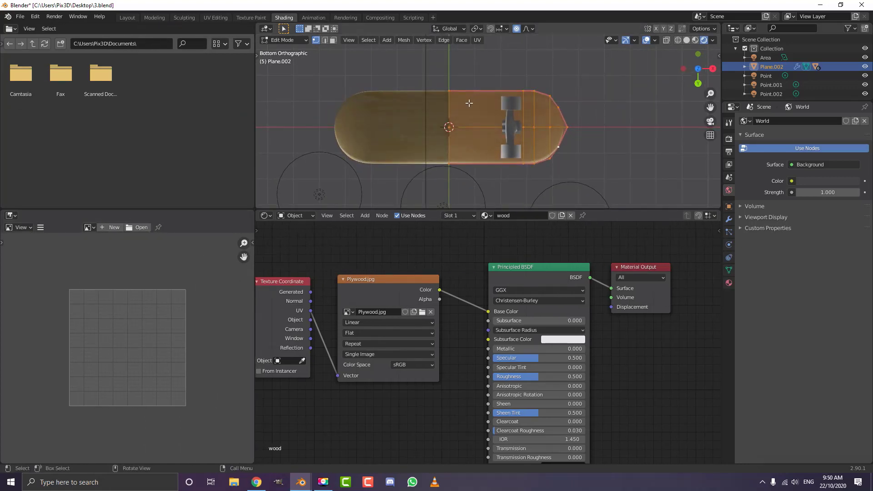
scroll(468, 104, up, 1)
key(u)
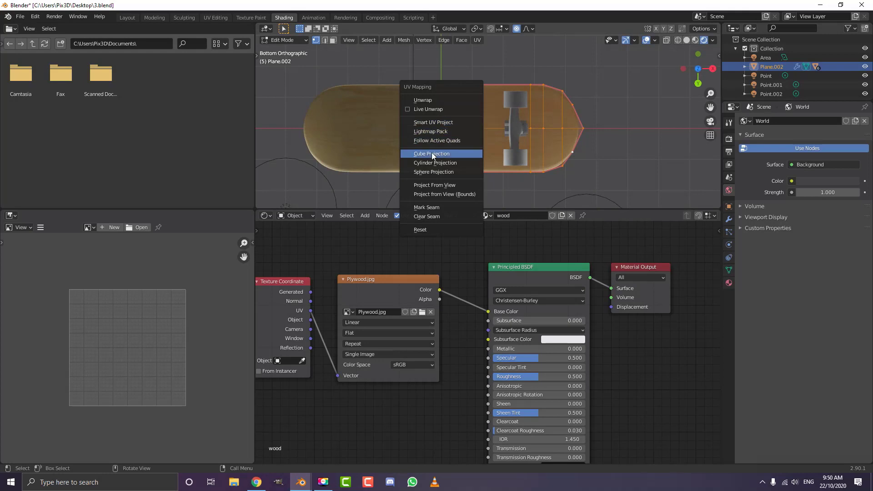
click(432, 188)
scroll(144, 332, down, 4)
scroll(148, 304, up, 5)
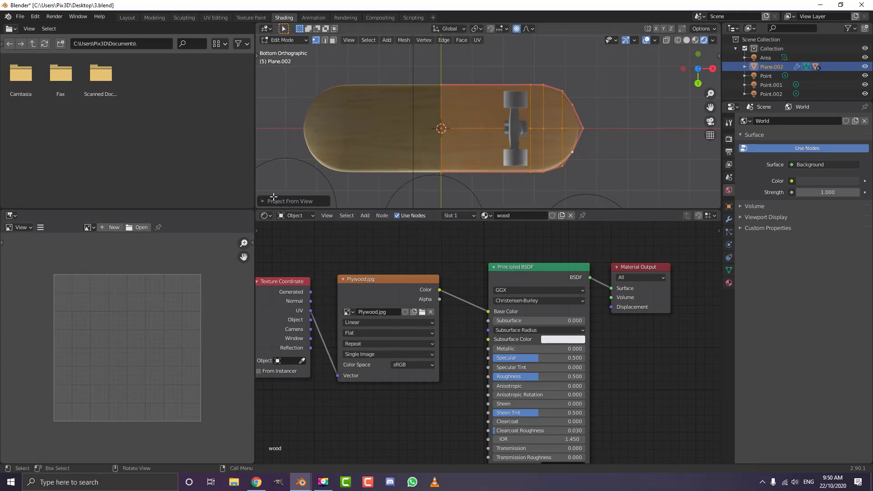
Step: In the UV Editing workspace, scale the deck's entire UV layout up about 4.6 times to fill the plywood image
click(217, 18)
scroll(218, 228, up, 3)
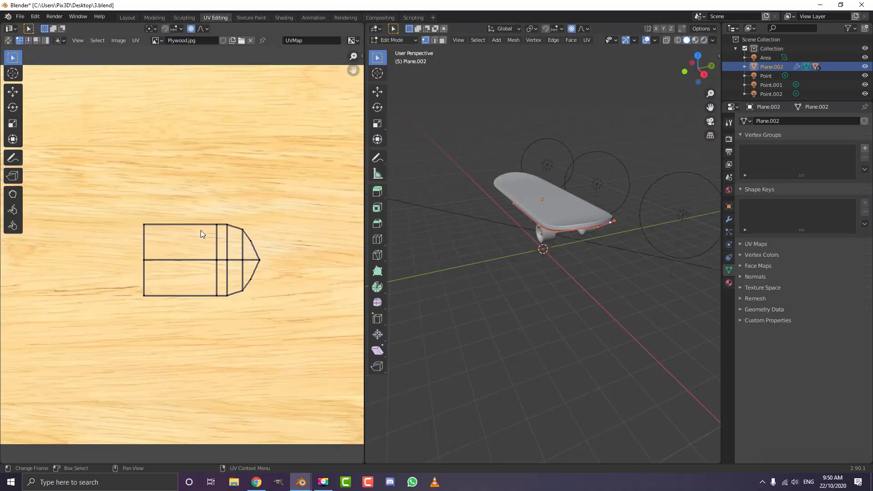
scroll(200, 230, down, 4)
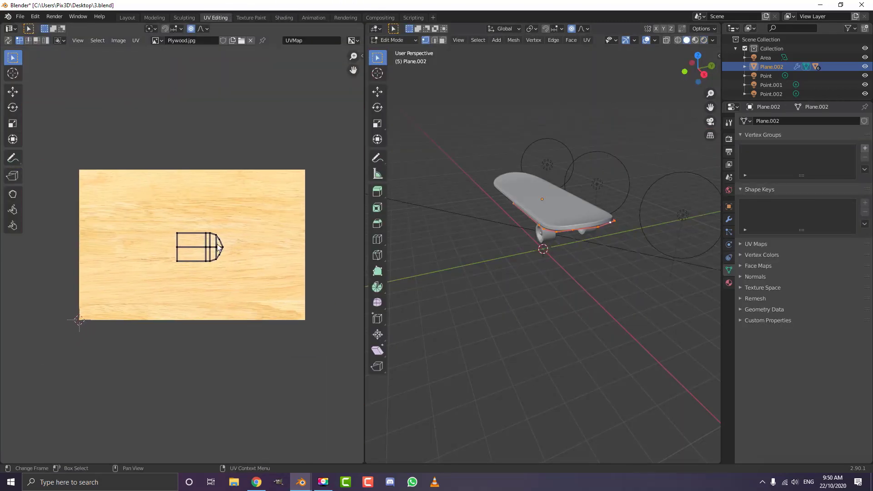
scroll(198, 251, up, 1)
key(a)
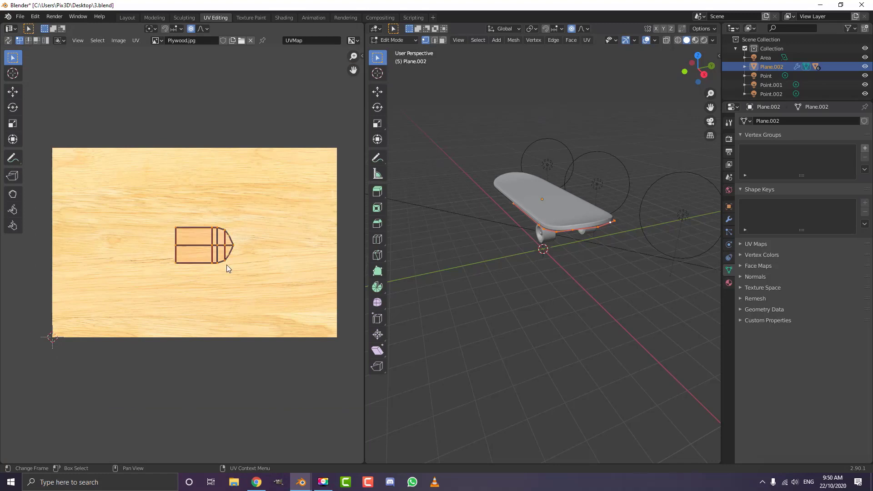
key(s)
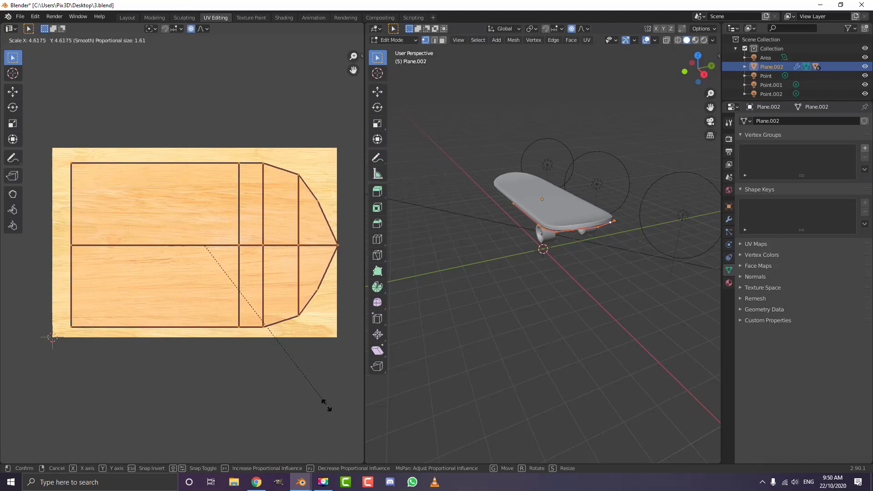
click(324, 401)
Step: Show the deck in rendered shading and examine the plywood grain on its underside
middle_drag(605, 232, 632, 181)
scroll(580, 210, up, 2)
mouse_move(580, 210)
shift+middle_down()
mouse_move(524, 237)
mouse_move(534, 206)
mouse_move(540, 218)
mouse_move(522, 204)
mouse_move(509, 228)
mouse_move(492, 174)
shift+middle_up()
key(z)
click(538, 176)
click(520, 209)
scroll(519, 214, up, 2)
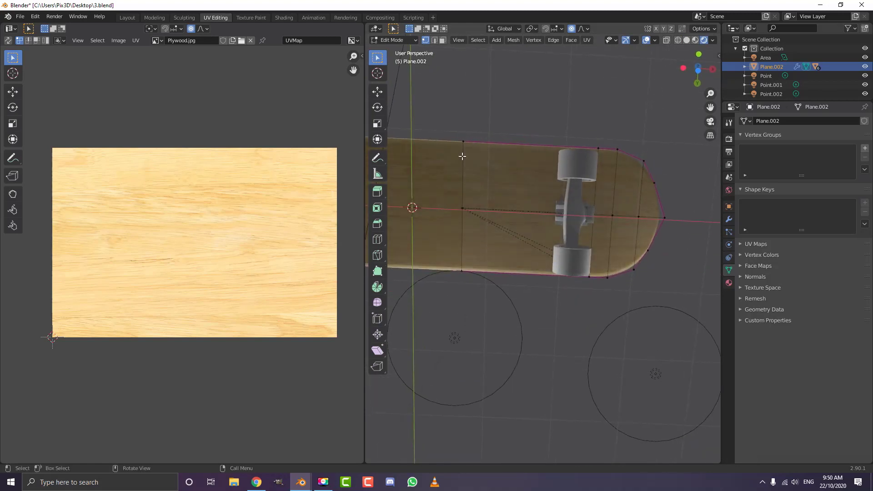
shift+middle_drag(488, 206, 559, 217)
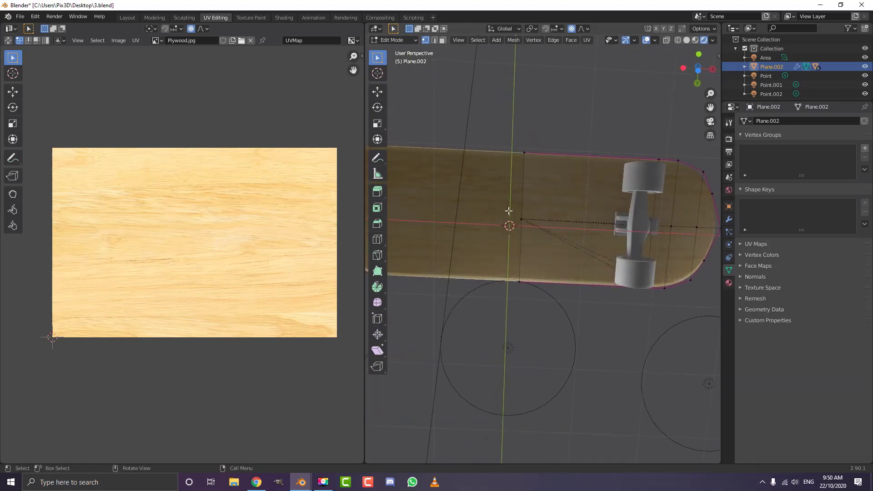
middle_drag(495, 144, 493, 208)
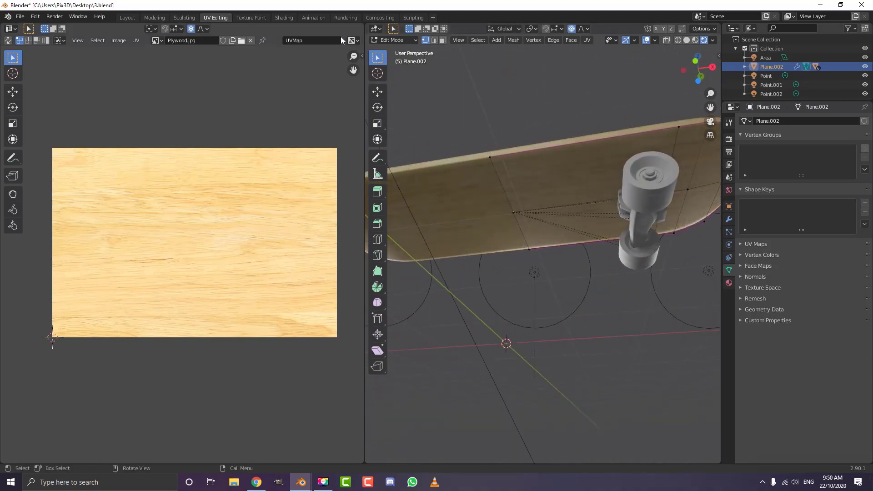
Step: Return to the Shading workspace and lower the wood material's Roughness to 0.209
click(290, 18)
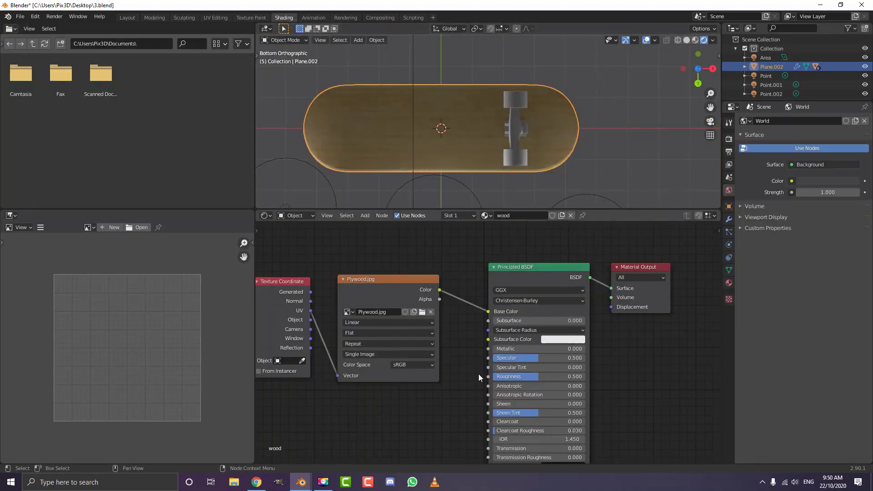
scroll(473, 357, down, 1)
middle_drag(481, 342, 388, 308)
scroll(389, 309, up, 4)
drag(409, 335, 380, 335)
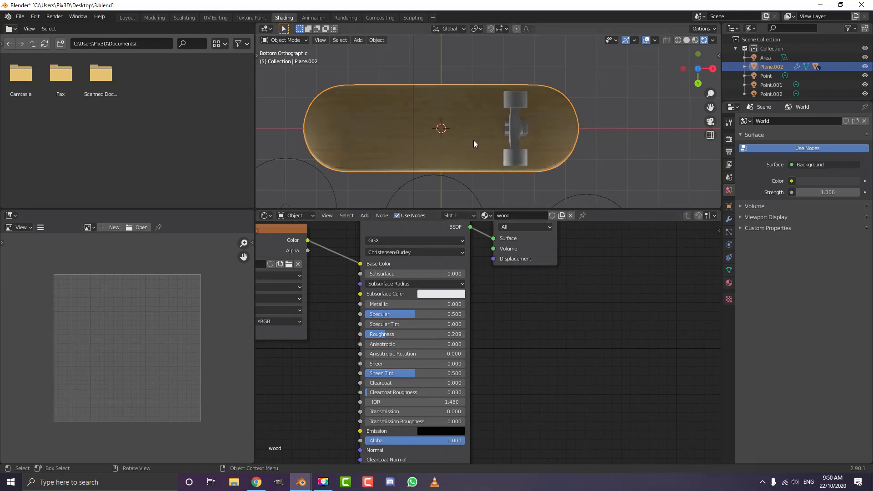
scroll(484, 339, down, 4)
middle_drag(331, 330, 408, 354)
Step: Add a second, empty material slot to the deck
middle_drag(485, 180, 507, 139)
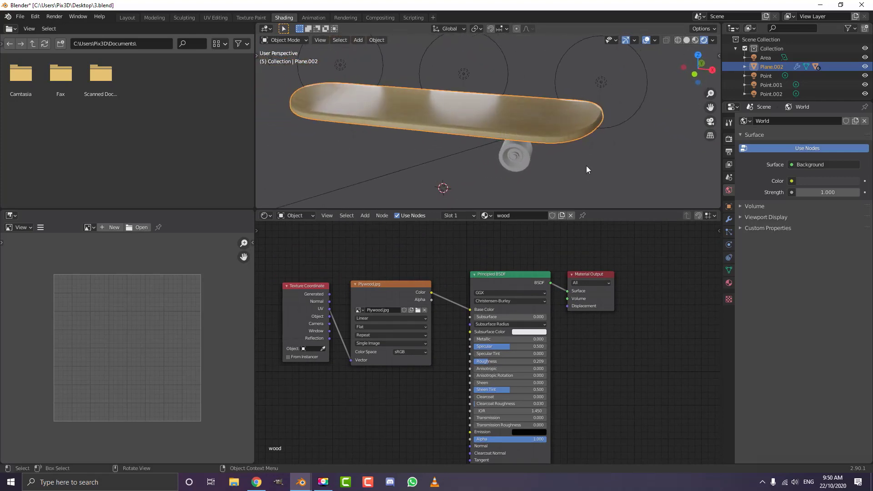
click(729, 283)
click(865, 122)
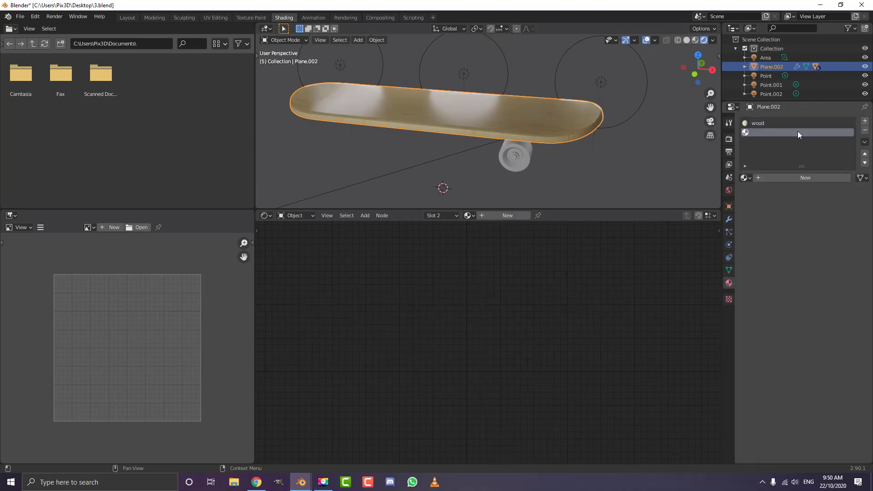
Step: Apply the deck's Solidify modifier
click(729, 220)
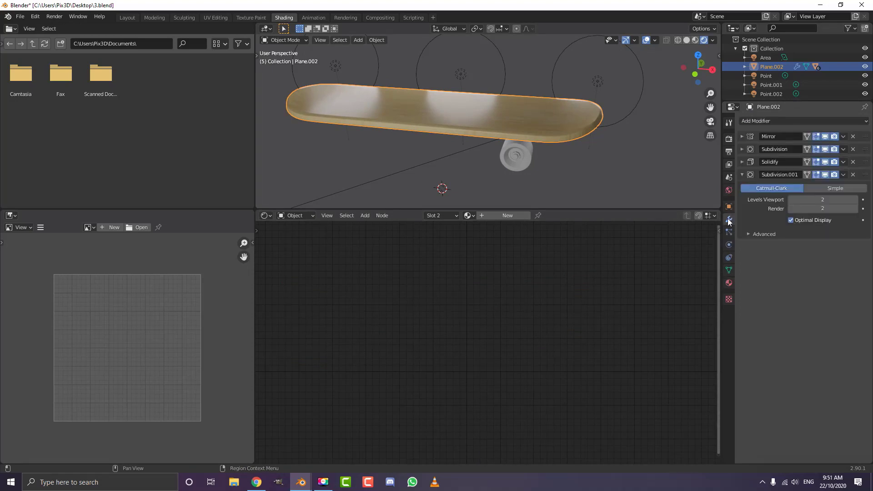
click(741, 161)
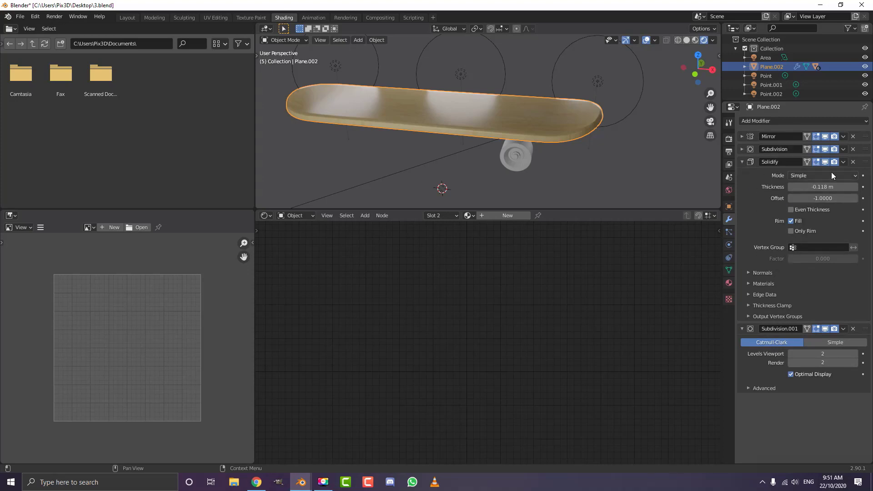
click(843, 163)
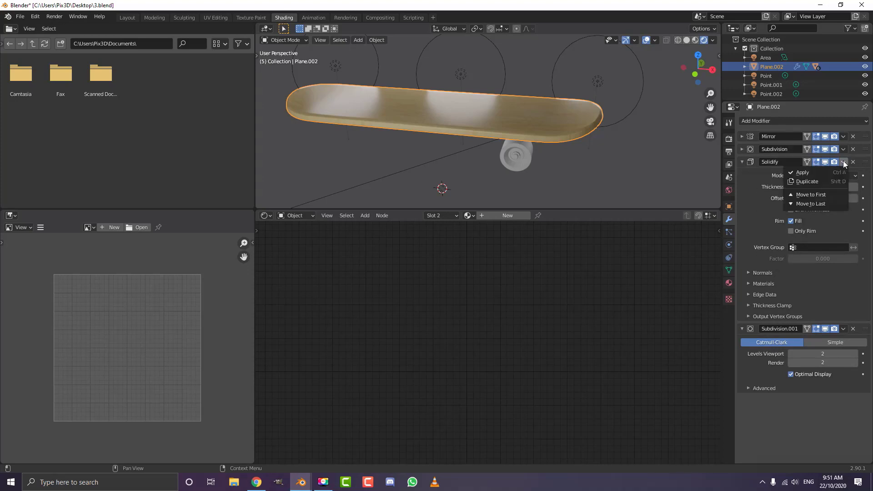
click(810, 172)
middle_drag(562, 159, 590, 131)
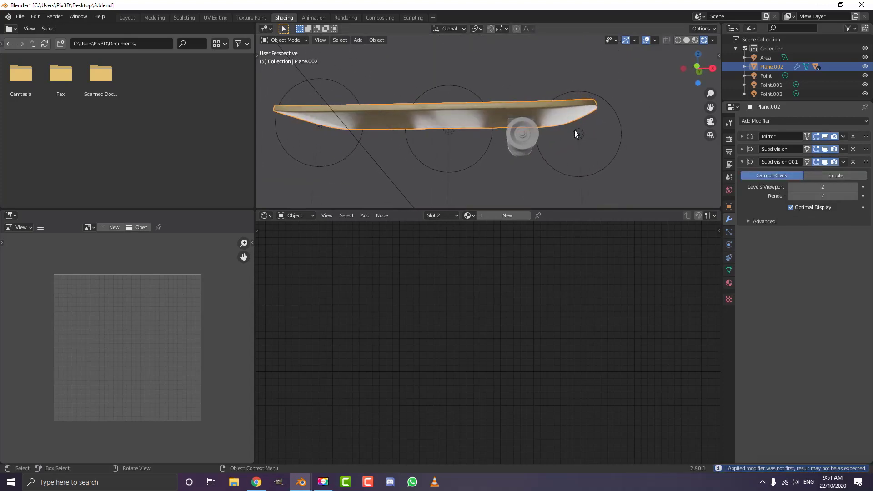
Step: In Edit Mode with face selection, select the loop of faces running around the deck's rim
middle_drag(564, 96, 552, 134)
key(Tab)
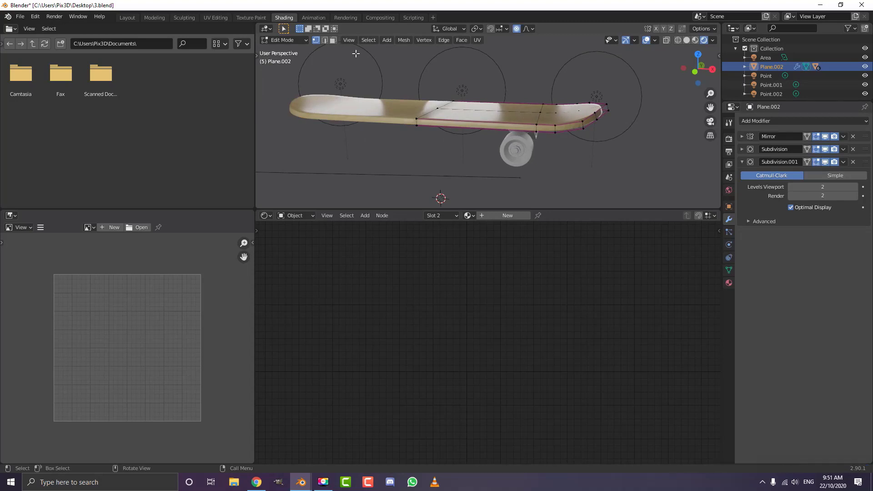
click(333, 40)
scroll(480, 135, up, 3)
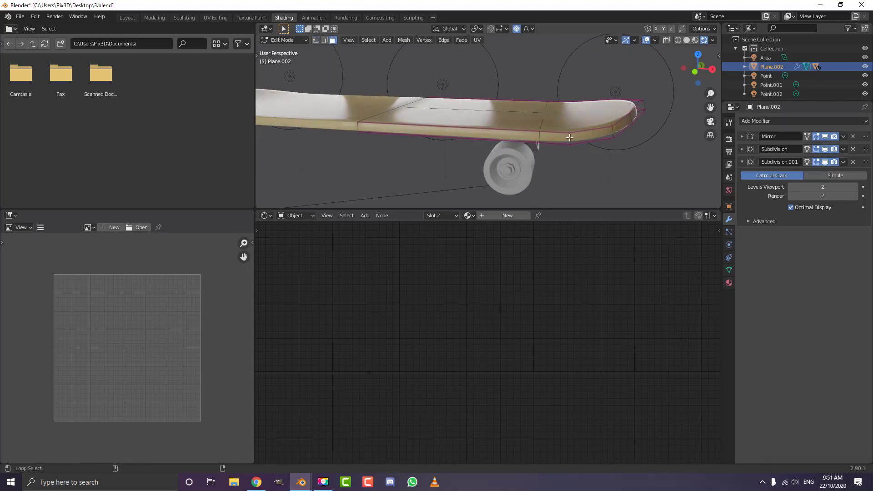
alt+click(570, 137)
middle_drag(570, 137, 477, 156)
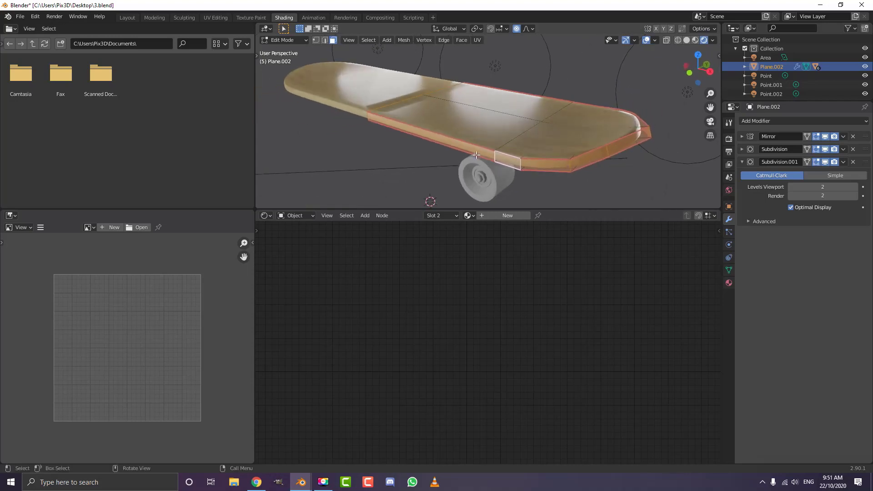
middle_drag(602, 87, 603, 110)
Step: Assign a new material from the empty slot to the selected rim faces, with an orange-red Base Color
click(730, 285)
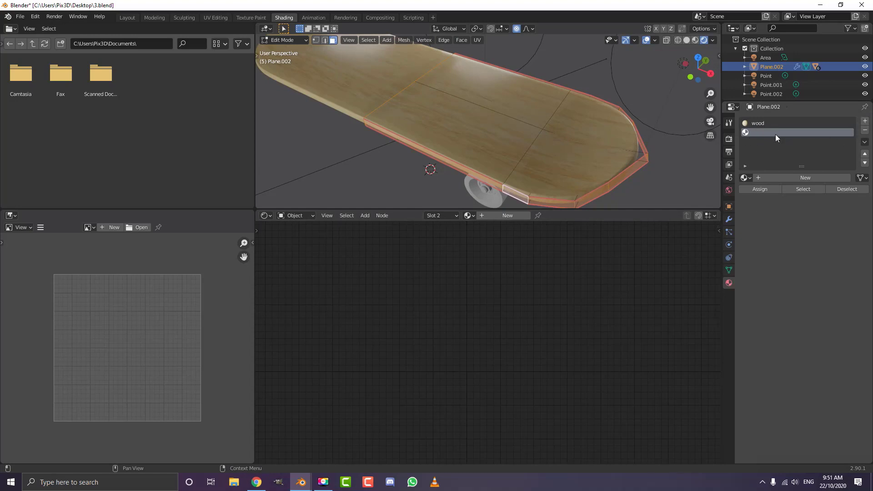
click(788, 176)
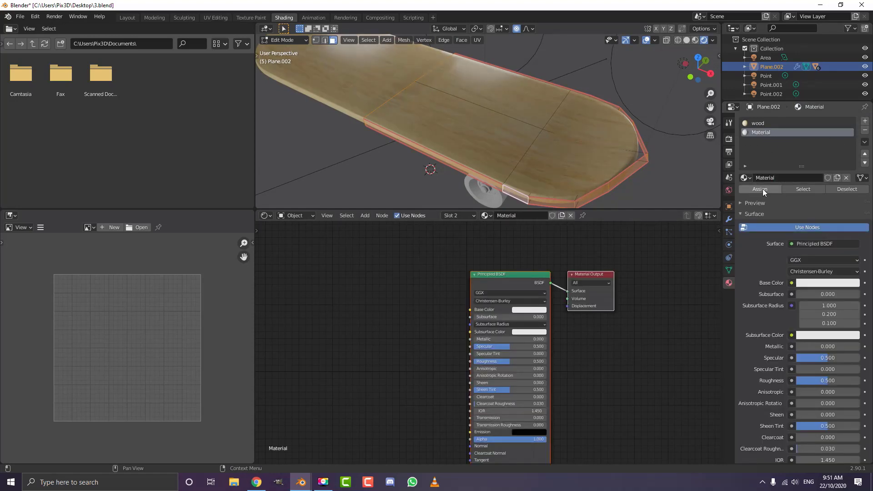
scroll(484, 291, up, 2)
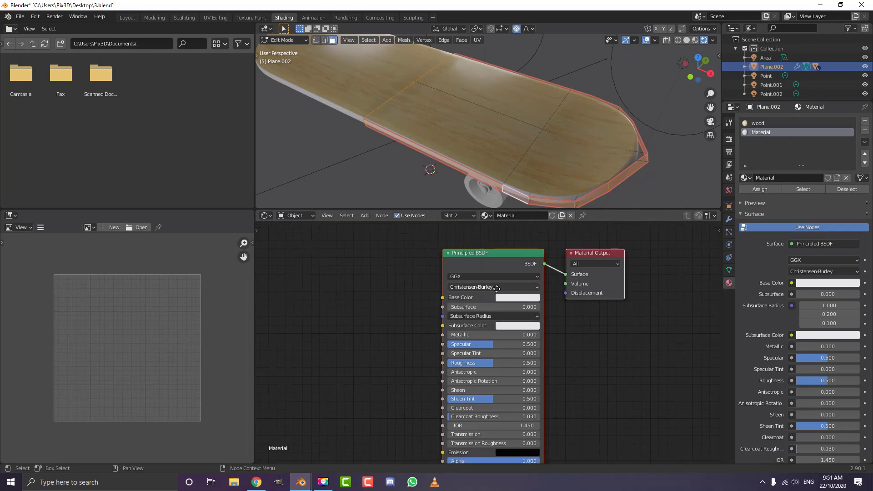
click(517, 291)
click(535, 211)
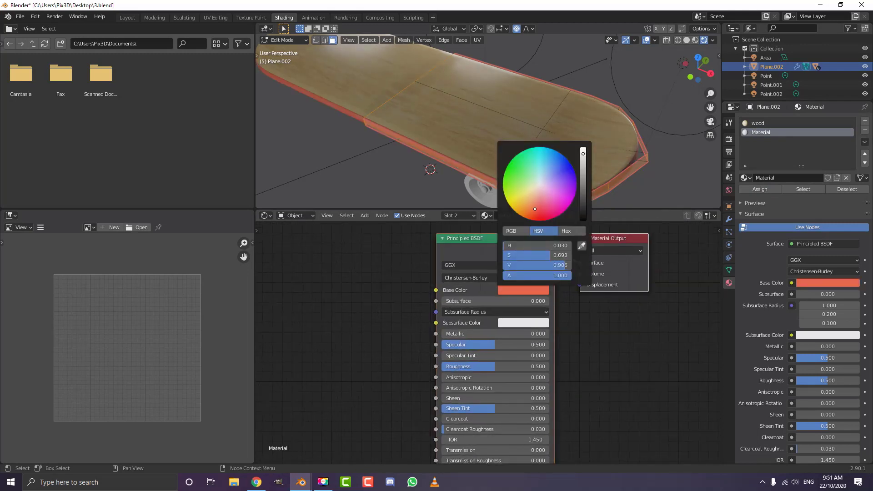
middle_drag(471, 160, 507, 135)
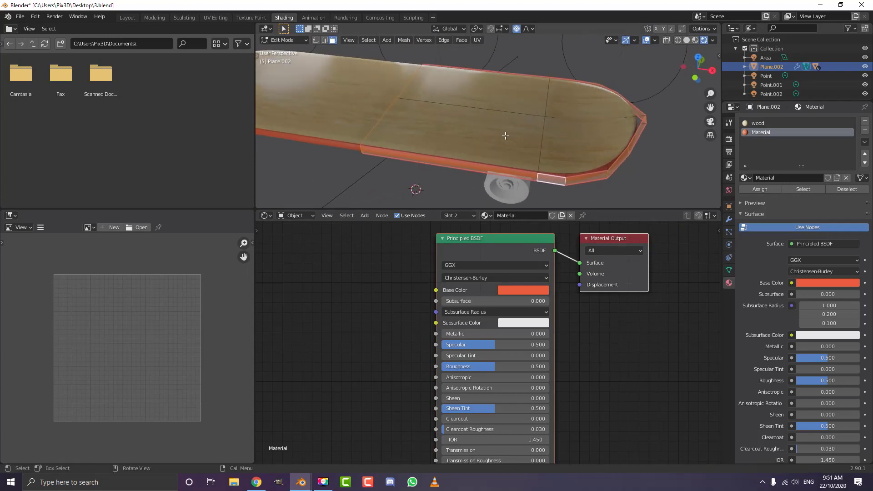
Step: Switch to solid shading and select the faces on the deck's upper surface with Circle Select
click(506, 135)
shift+click(569, 138)
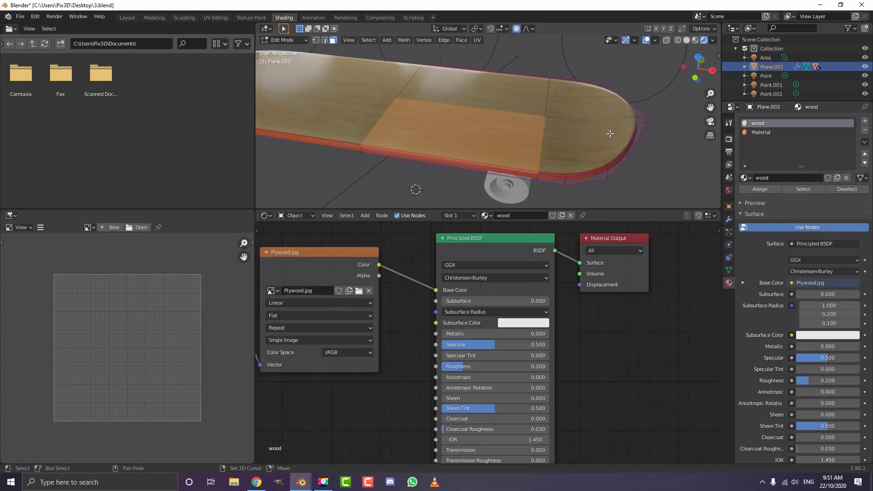
key(z)
click(572, 138)
middle_drag(560, 140, 562, 155)
key(z)
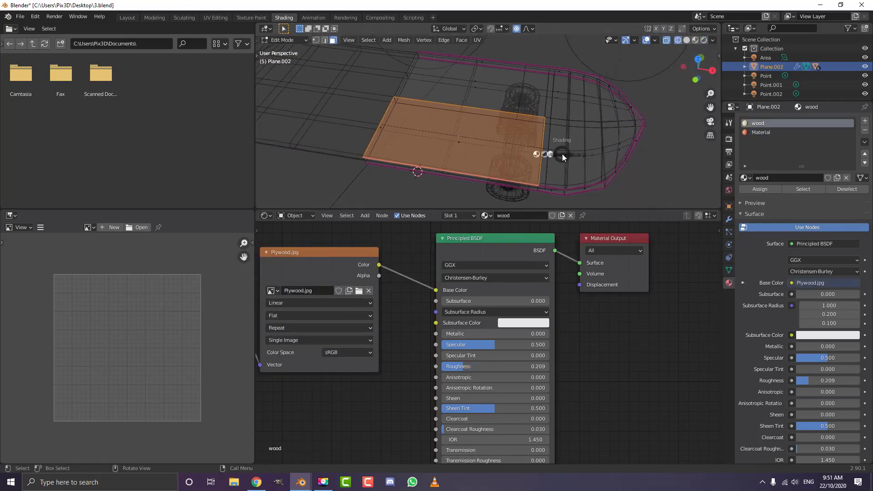
click(620, 155)
key(c)
mouse_move(570, 142)
mouse_down()
mouse_move(595, 138)
mouse_move(594, 109)
mouse_move(485, 101)
mouse_up()
key(Escape)
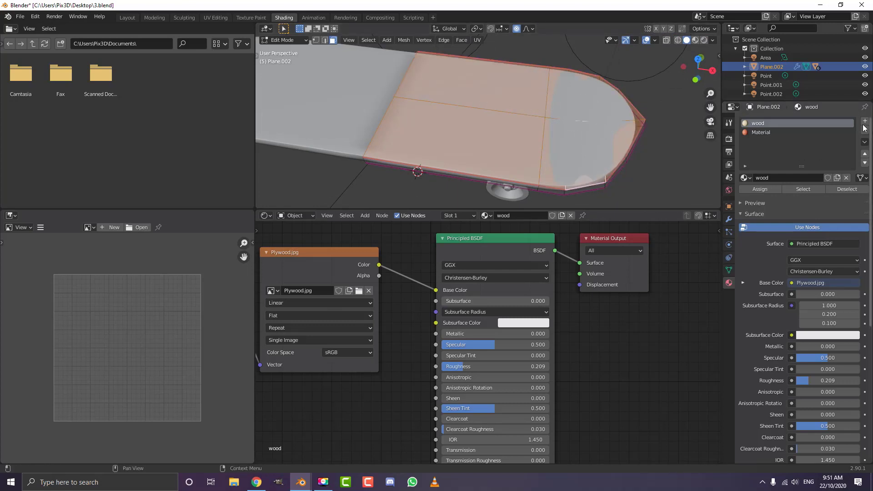
middle_drag(487, 134, 556, 125)
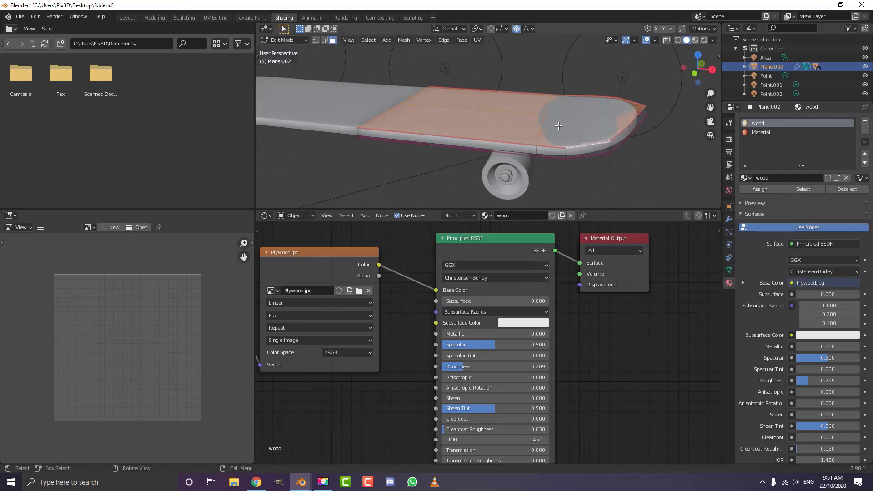
Step: Add two more material slots to the deck and create a material named "deck" in the third slot
click(866, 121)
click(866, 122)
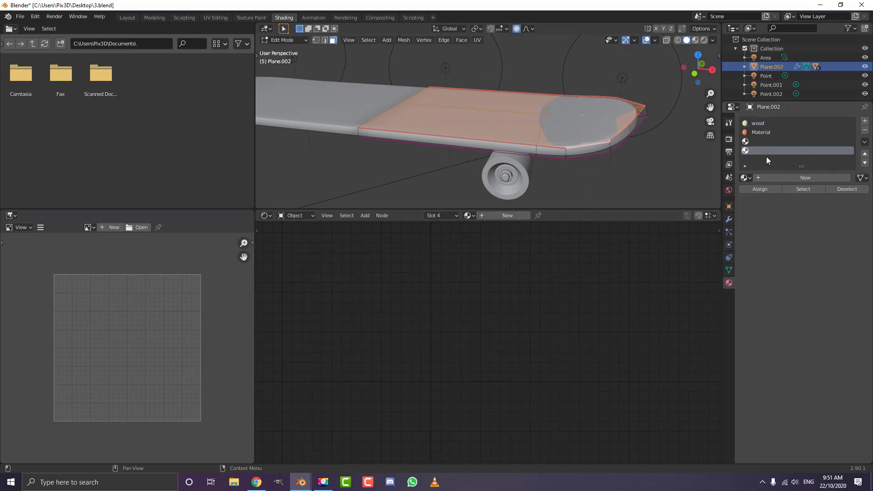
click(777, 142)
click(795, 177)
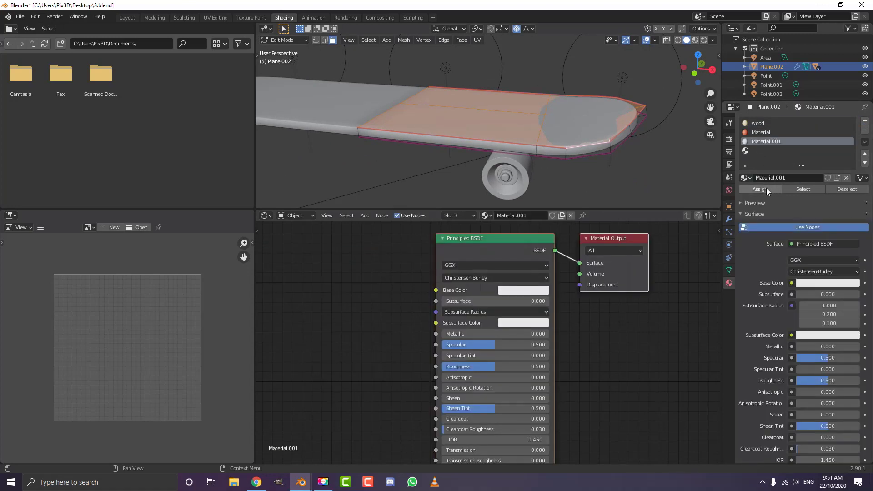
double_click(771, 177)
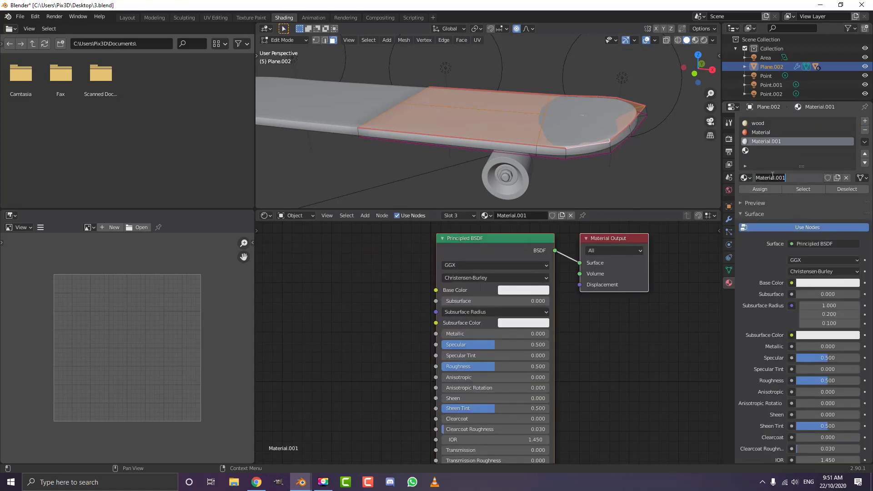
text(deck)
key(Return)
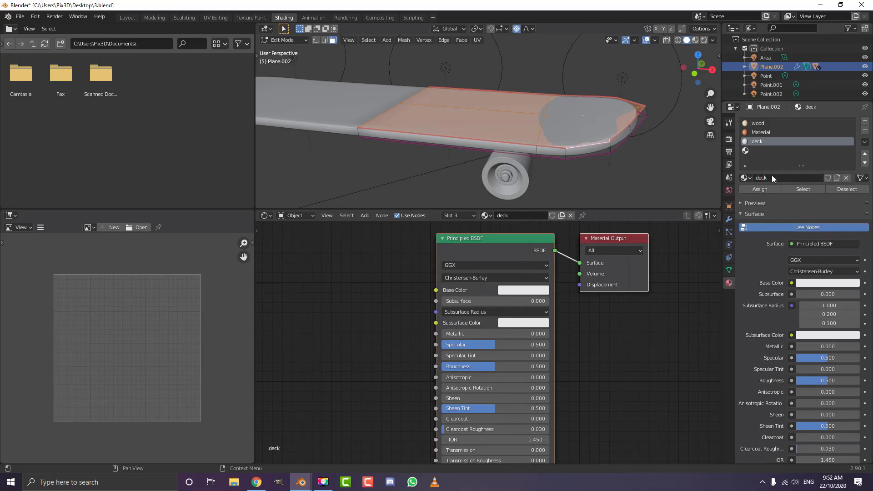
Step: Set the deck material's Base Color to near-black, assign it to the selected upper faces and switch to rendered shading
click(518, 290)
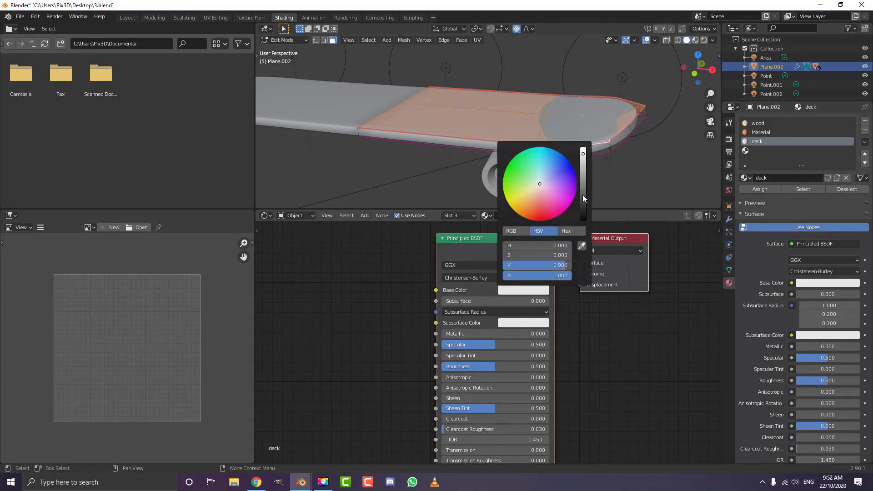
drag(583, 195, 583, 204)
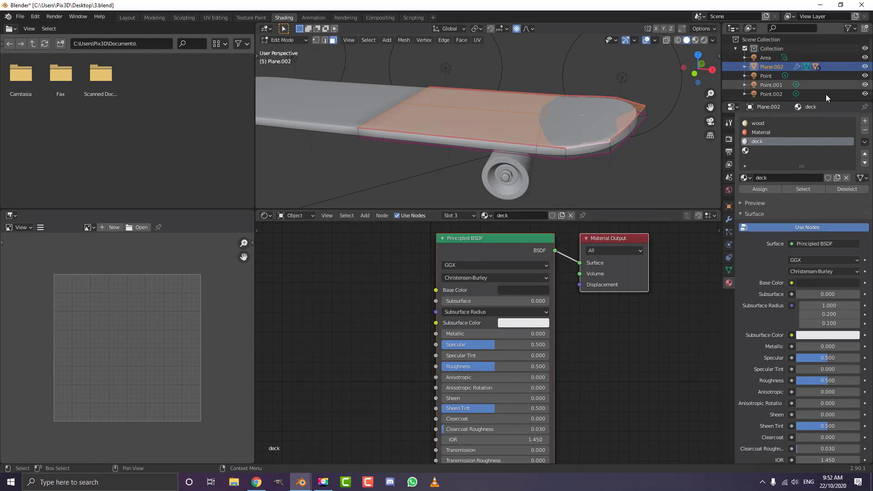
scroll(505, 128, down, 3)
scroll(505, 128, up, 2)
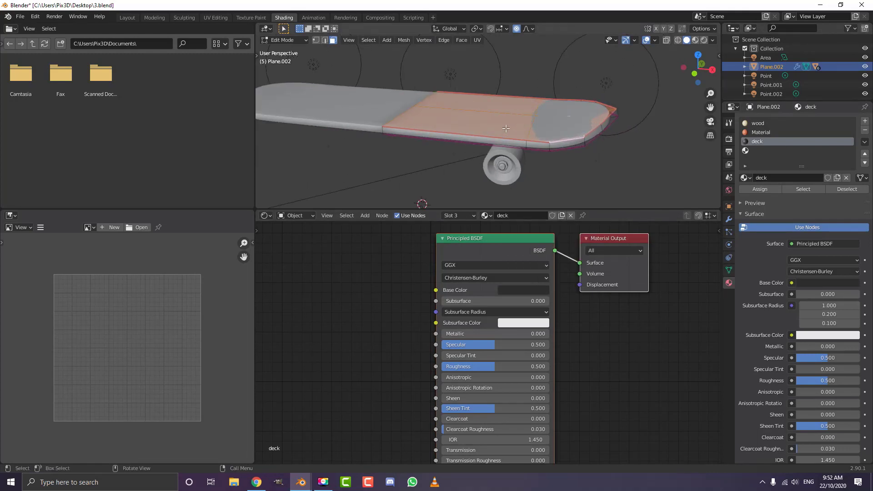
key(z)
click(511, 80)
middle_drag(543, 142, 553, 171)
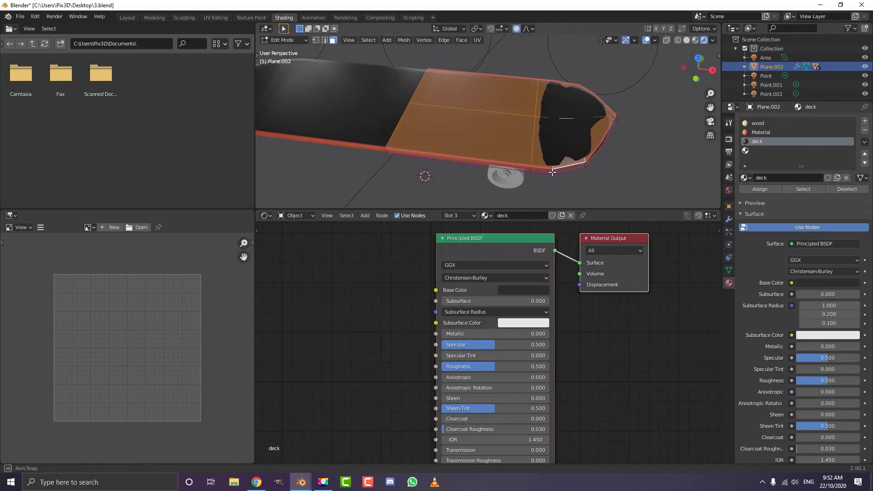
Step: Set the deck material's Roughness to 0.650 and return to Object Mode to check the board
drag(491, 366, 507, 366)
scroll(427, 112, down, 4)
middle_drag(437, 132, 504, 90)
scroll(453, 141, up, 2)
key(Tab)
scroll(504, 93, up, 2)
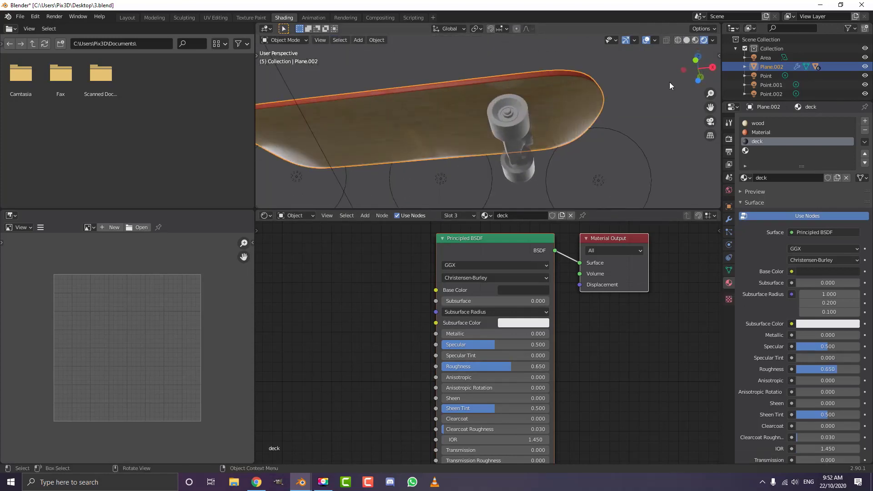
middle_drag(590, 84, 562, 109)
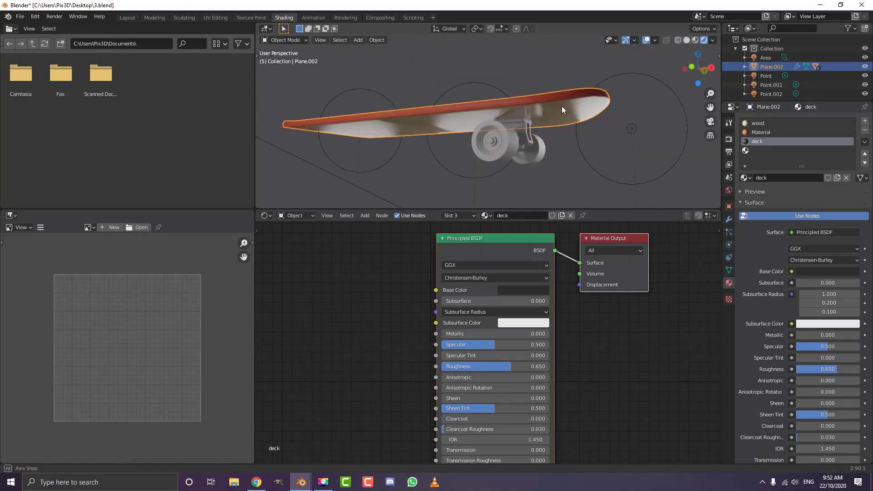
Step: Rename the orange-red material in the deck's second slot to "rim"
click(761, 132)
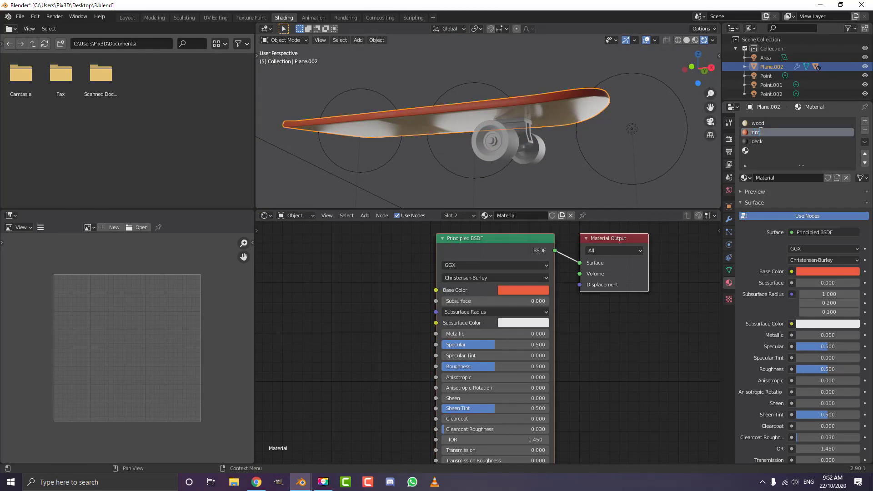
key(Return)
scroll(456, 138, down, 1)
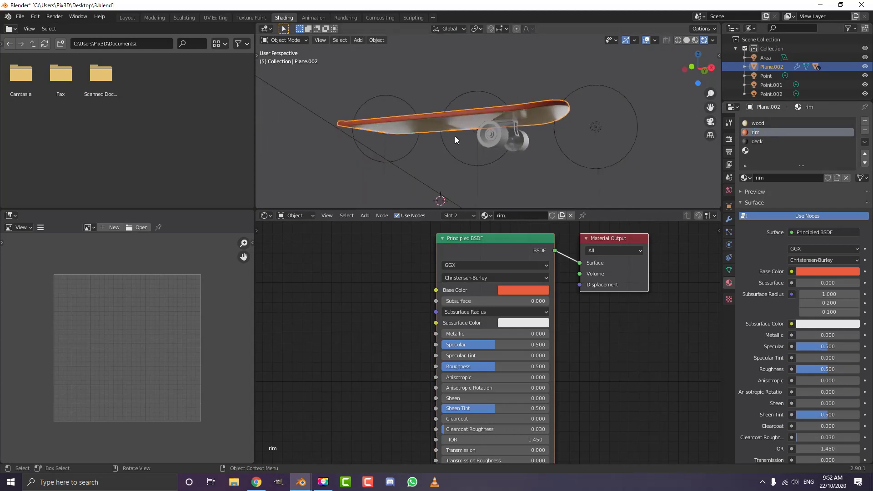
Step: Select the truck's mounting bracket under the deck and create a new material for it named "metal"
middle_drag(456, 138, 478, 106)
shift+middle_drag(521, 136, 489, 113)
scroll(489, 117, up, 2)
click(489, 114)
scroll(478, 114, up, 2)
key(g)
click(491, 108)
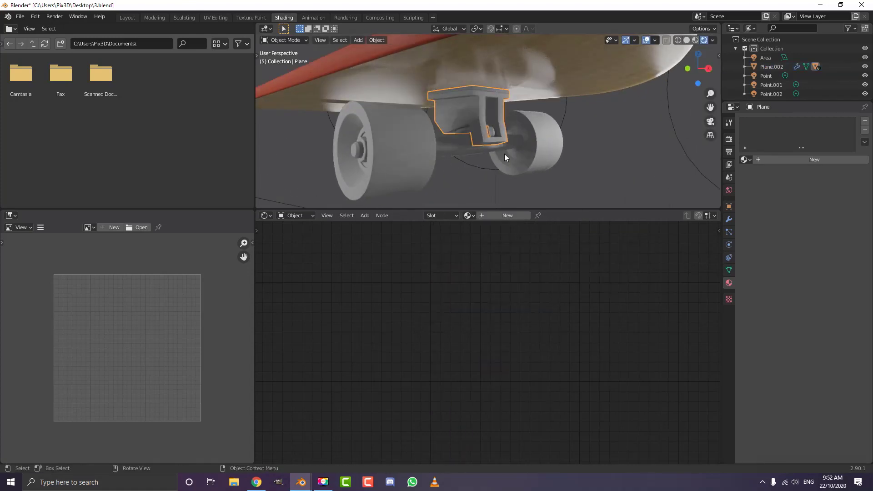
click(503, 215)
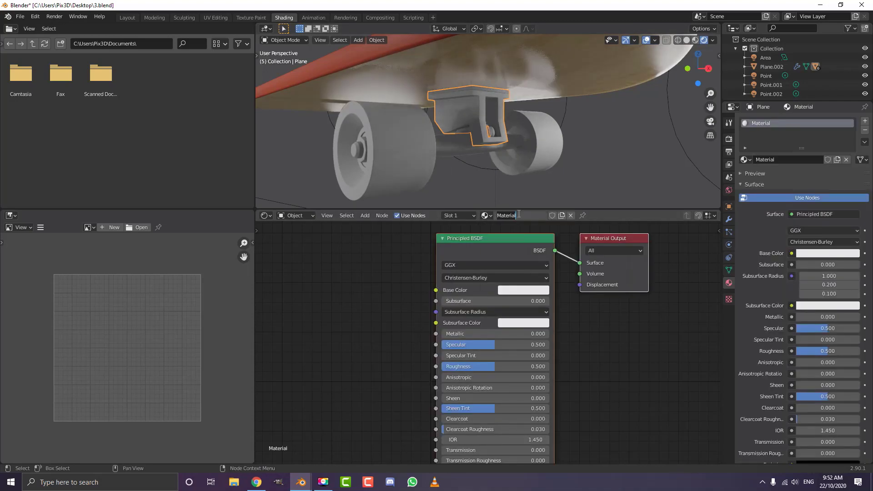
key(Return)
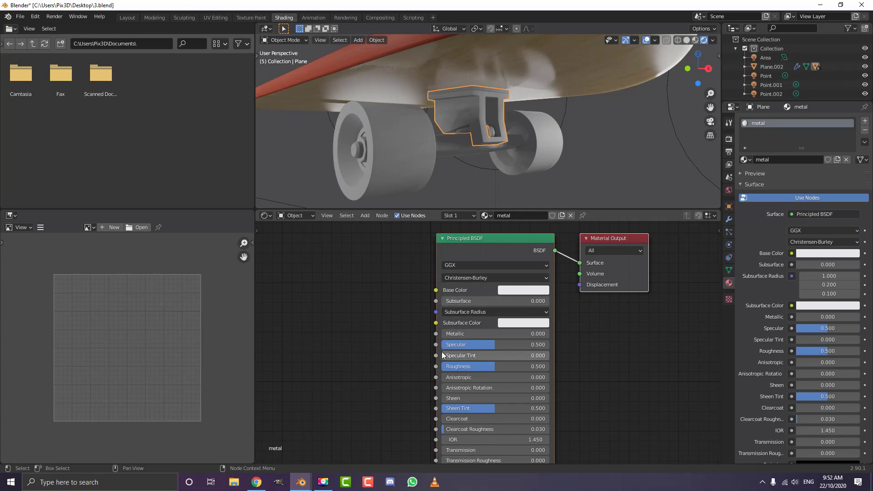
Step: Set the metal material's Metallic to 0.973 and its Base Color to a light violet-grey with value about 0.8
drag(446, 335, 549, 335)
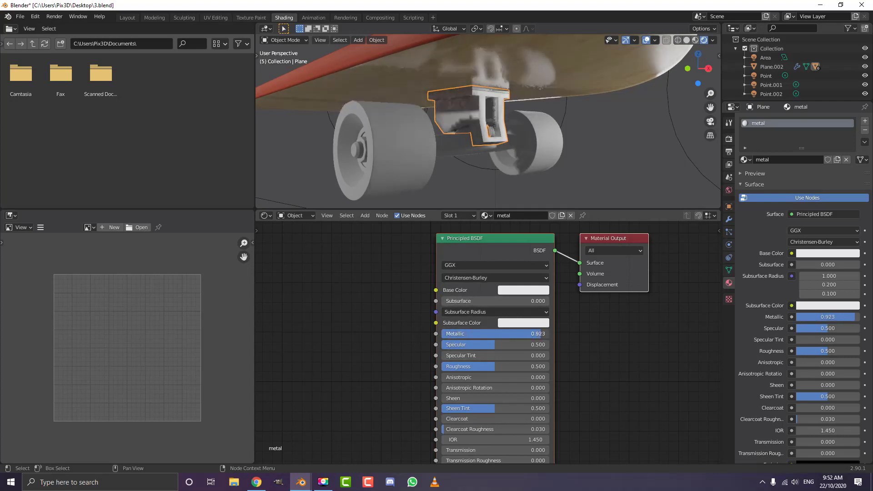
click(518, 291)
drag(582, 159, 583, 162)
click(542, 185)
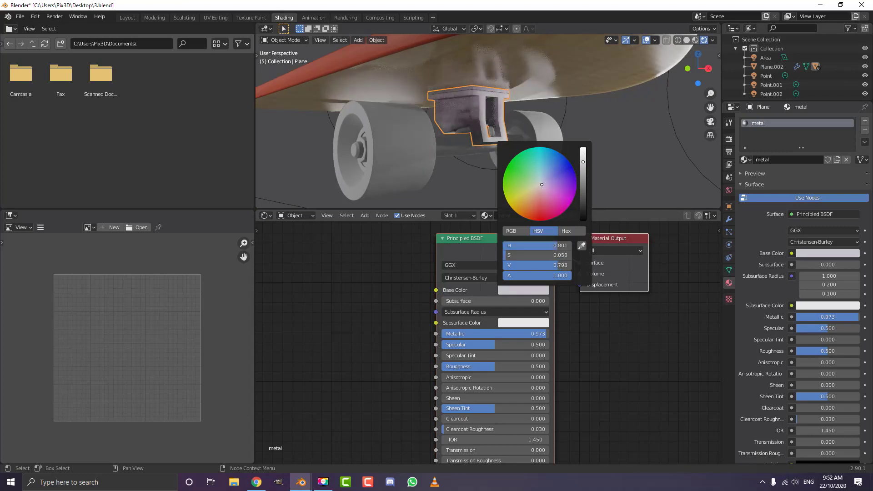
Step: Give the truck's axle piece between the wheels the existing metal material
scroll(487, 133, down, 3)
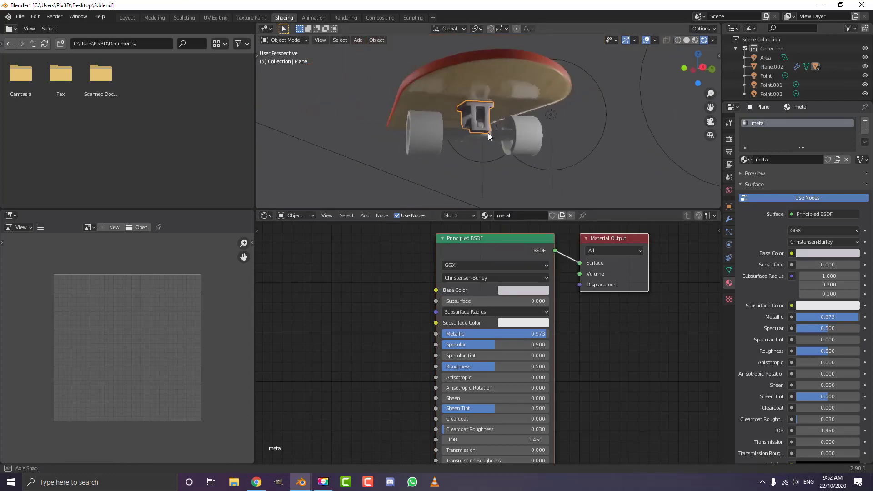
middle_drag(487, 132, 507, 108)
scroll(506, 108, up, 4)
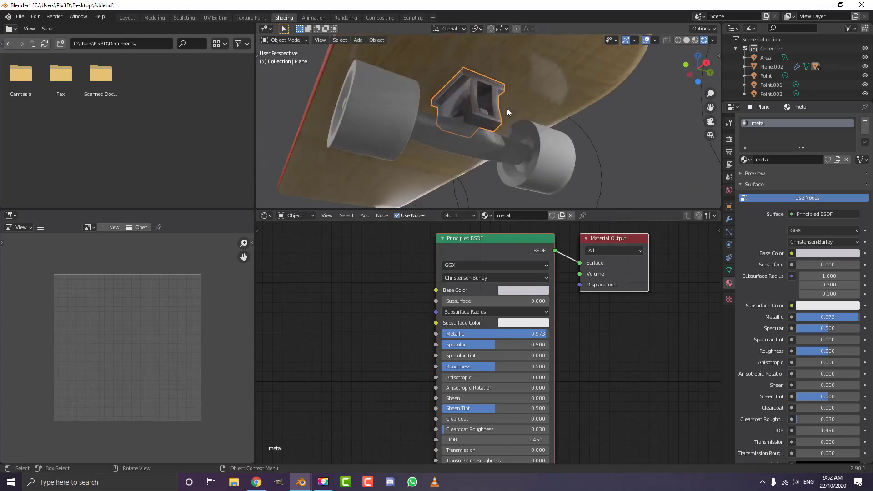
click(427, 121)
middle_drag(468, 118, 452, 132)
click(468, 216)
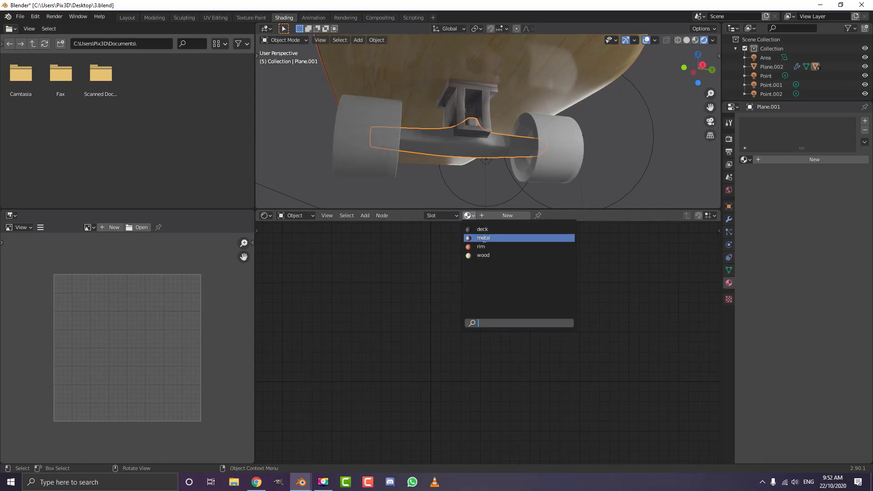
click(483, 238)
Step: Select the nut at the centre of the wheel and give it the existing metal material
middle_drag(463, 88, 414, 151)
click(393, 141)
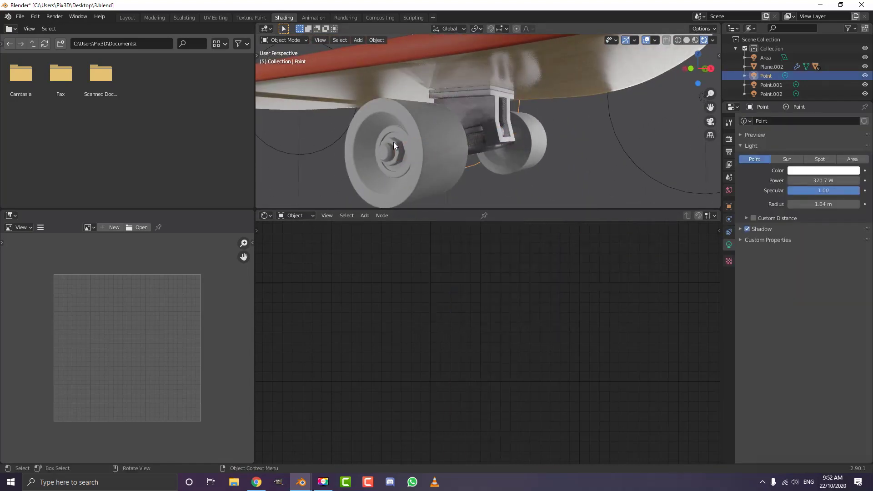
click(397, 144)
click(397, 143)
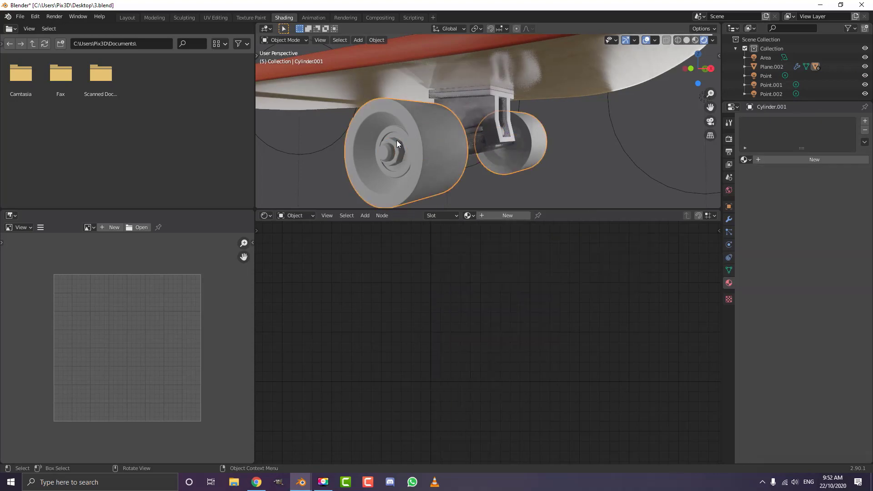
click(397, 140)
click(470, 215)
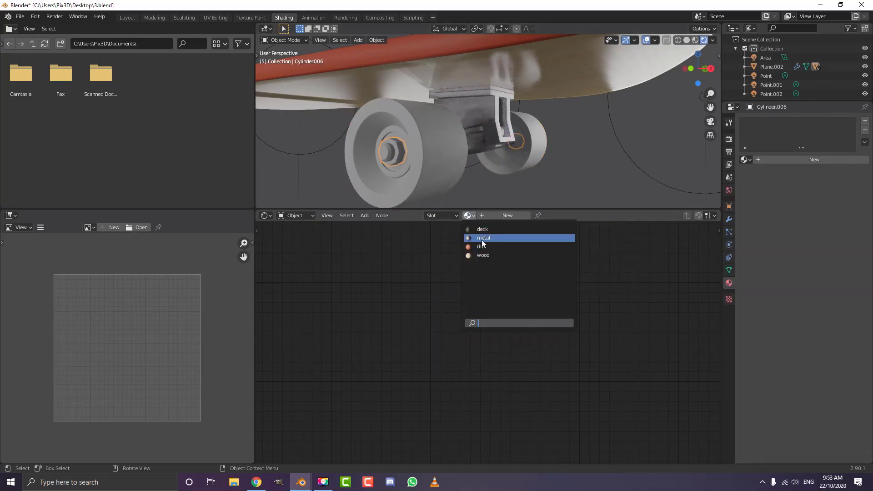
click(481, 239)
Step: Set the metal material's Roughness to 0.282
scroll(481, 154, down, 4)
middle_drag(481, 153, 441, 132)
scroll(473, 127, up, 4)
middle_drag(579, 372, 575, 355)
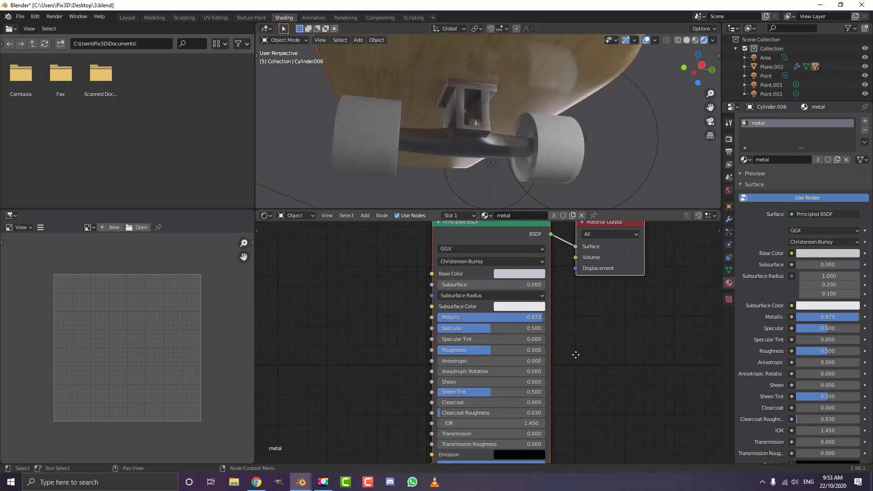
scroll(498, 355, up, 1)
drag(498, 355, 471, 354)
Step: Select the wheels and create a new material for them named "wheel"
scroll(471, 152, down, 4)
middle_drag(470, 152, 508, 133)
scroll(507, 133, up, 3)
click(411, 113)
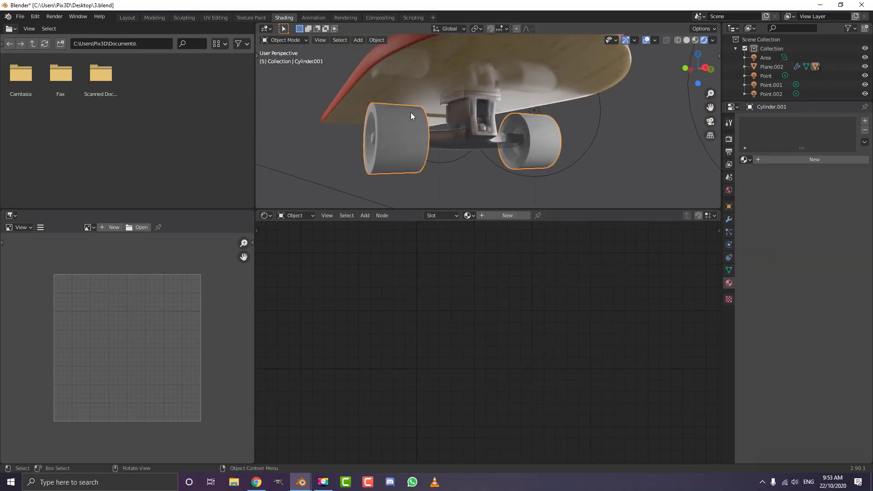
click(506, 214)
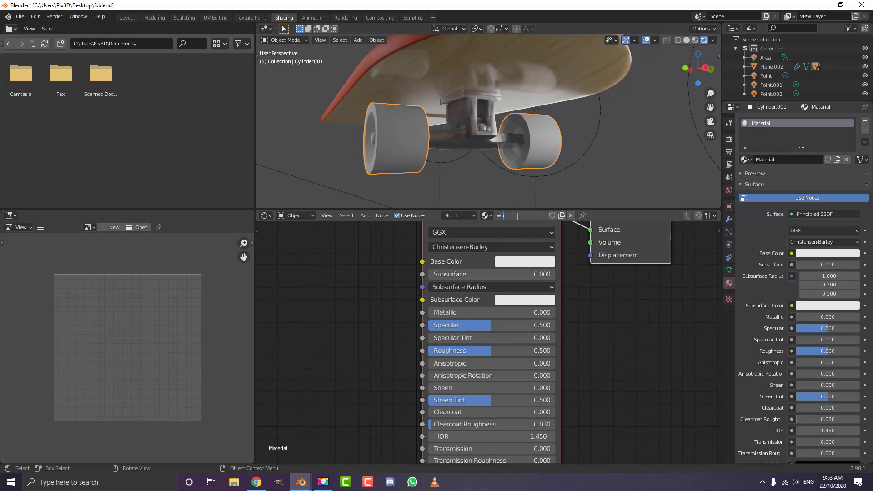
scroll(564, 296, down, 2)
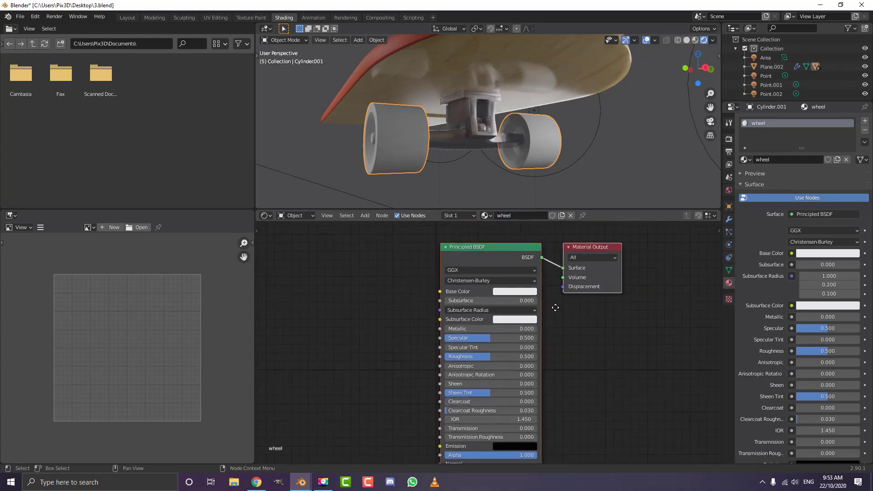
Step: Give the wheel material an orange Base Color and set its Subsurface to 0.1
click(520, 306)
drag(528, 225, 525, 222)
middle_drag(396, 131, 448, 142)
scroll(454, 150, up, 3)
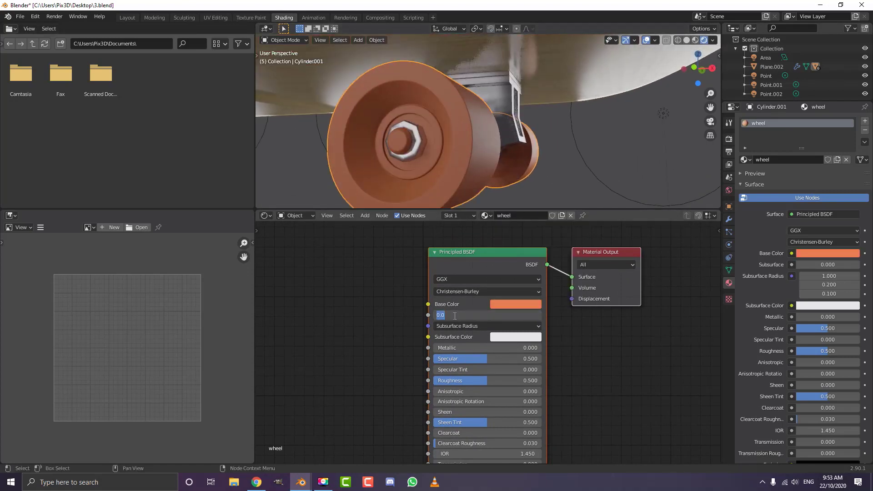
text(0.1)
key(Return)
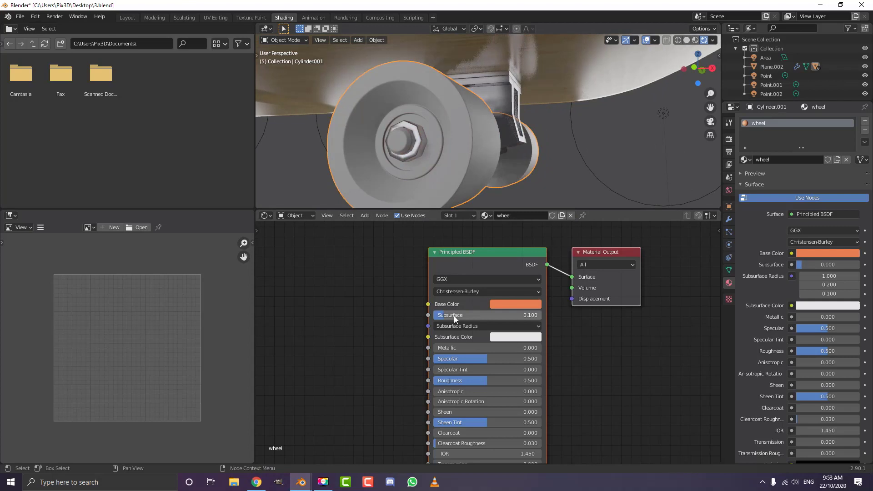
Step: Lower the wheel material's Roughness to 0.241, checking the reflections on the wheels
scroll(441, 107, down, 4)
middle_drag(462, 120, 443, 109)
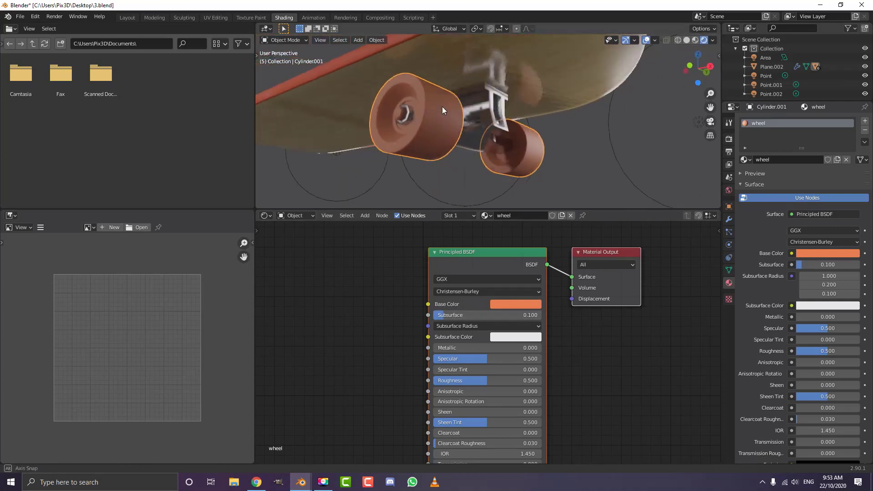
scroll(444, 129, up, 1)
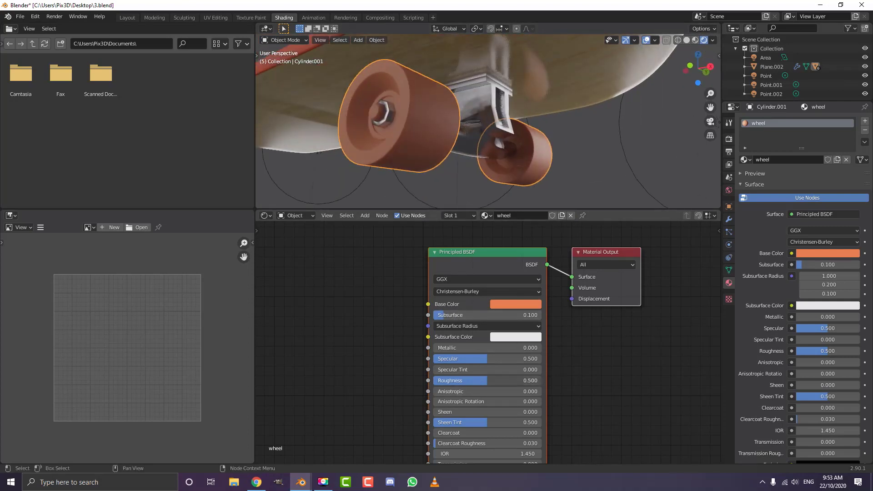
drag(487, 381, 466, 381)
scroll(399, 130, down, 4)
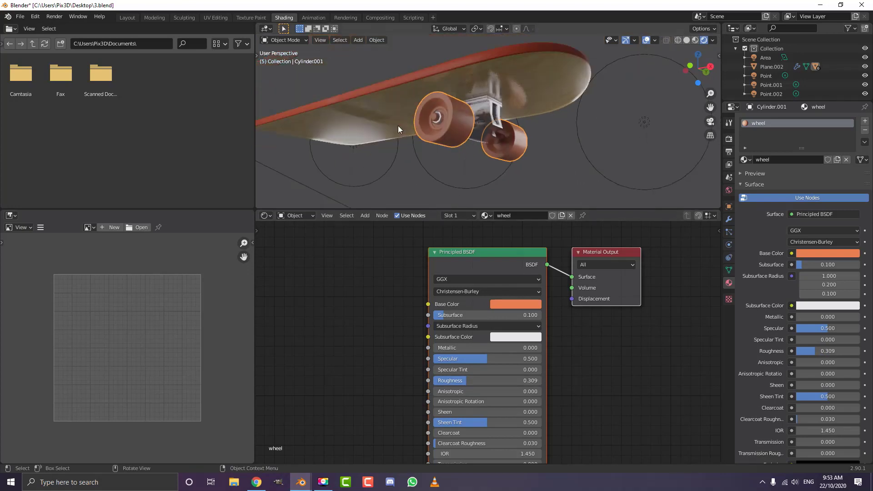
middle_drag(399, 129, 444, 148)
scroll(444, 148, up, 2)
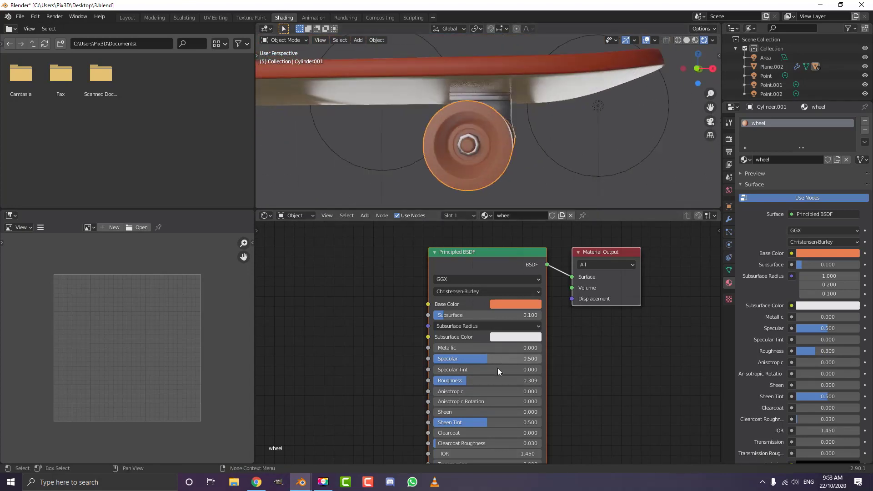
drag(481, 383, 473, 383)
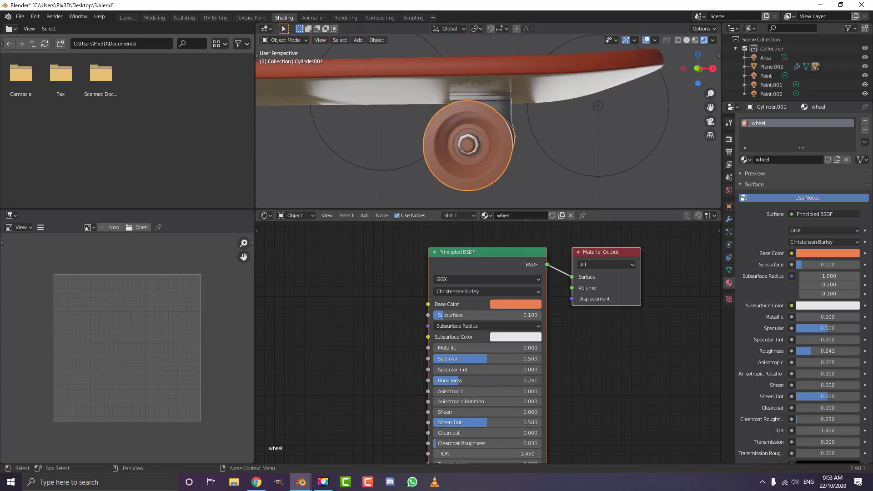
Step: In Edit Mode, select the ring of hub faces around the wheel's nut and grow the selection
scroll(522, 125, down, 3)
middle_drag(522, 124, 336, 139)
scroll(486, 137, up, 2)
key(Tab)
scroll(431, 139, up, 4)
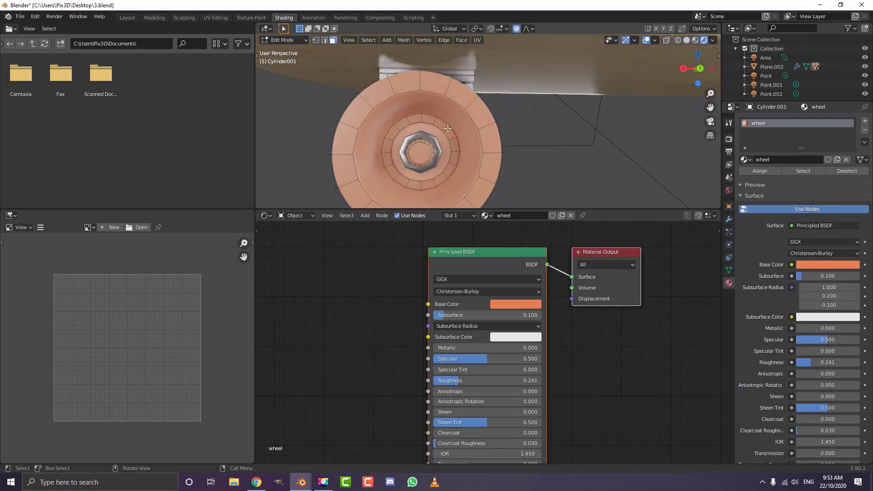
middle_drag(448, 128, 434, 139)
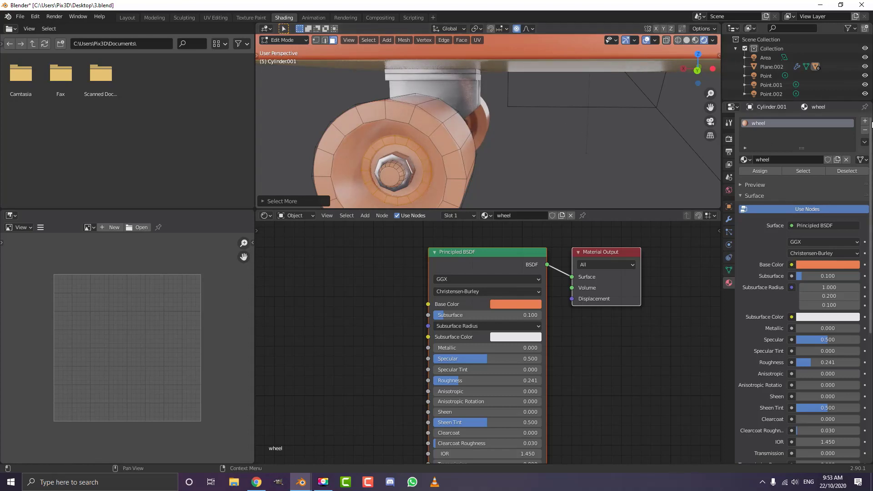
Step: Add a second material slot with metal to the wheels, assign it to the selected hub faces and leave Edit Mode
click(865, 121)
click(746, 178)
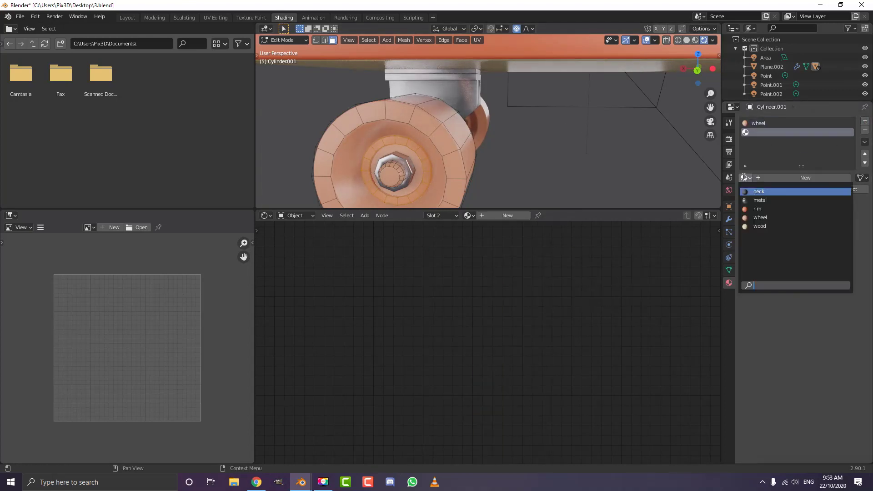
click(752, 200)
click(766, 190)
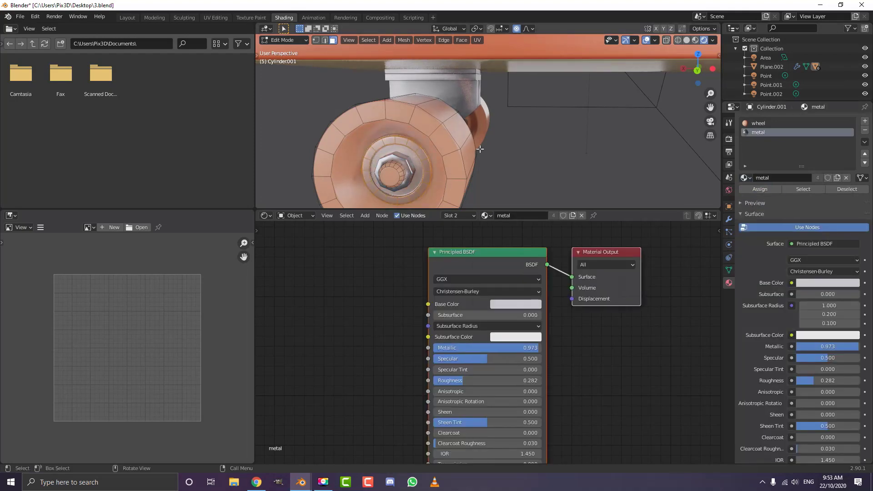
scroll(386, 170, down, 4)
scroll(423, 150, up, 2)
key(Tab)
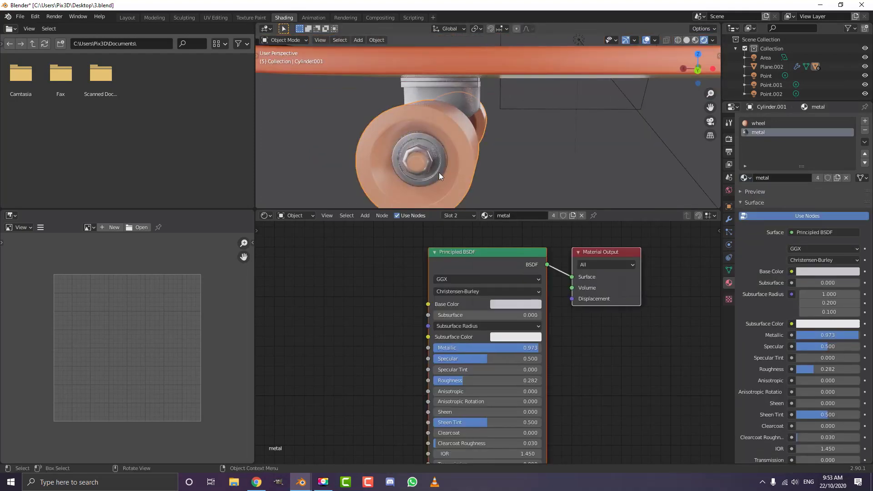
Step: In Edit Mode, select the linked faces of the axle tip inside the wheel's nut and assign the metal material to them
scroll(439, 173, down, 2)
middle_drag(469, 167, 706, 163)
scroll(487, 171, up, 3)
key(Tab)
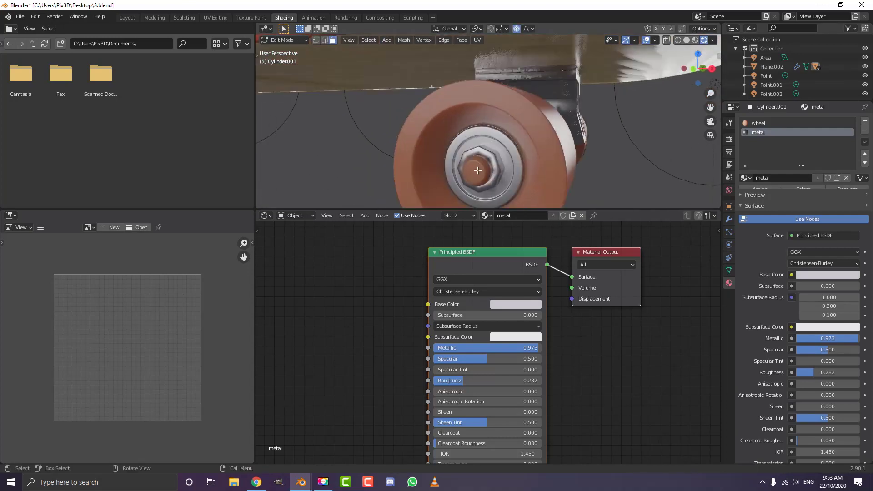
scroll(618, 135, down, 4)
middle_drag(618, 135, 441, 148)
scroll(434, 164, up, 4)
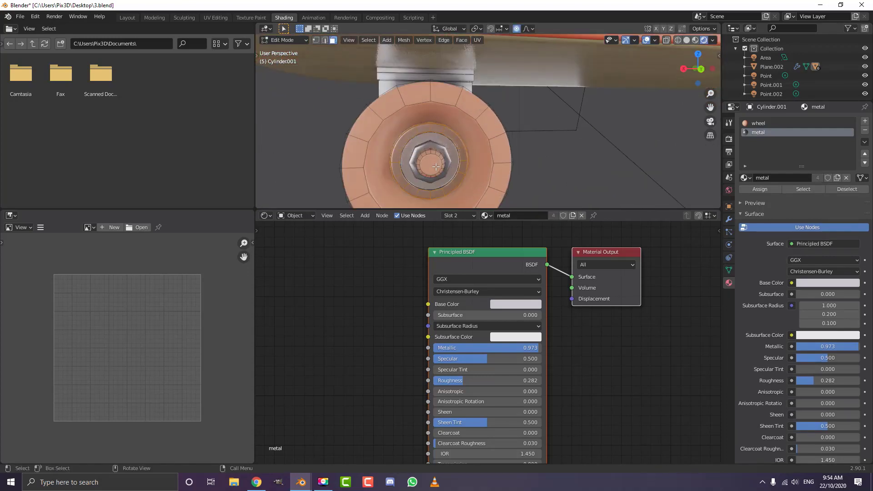
click(432, 166)
key(ctrl+l)
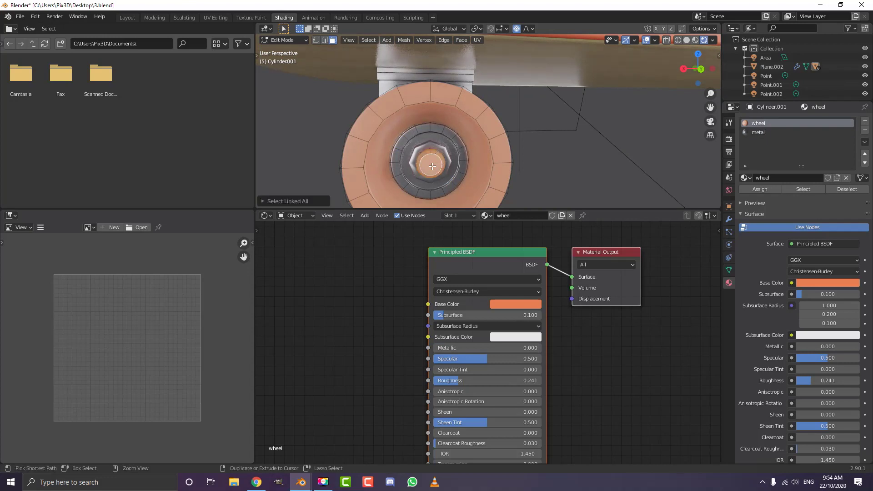
click(755, 133)
click(762, 189)
scroll(505, 131, down, 2)
middle_drag(506, 131, 491, 110)
key(Tab)
Step: Switch to the Layout workspace and show the skateboard in front orthographic view
scroll(427, 145, down, 4)
key(KP_1)
scroll(432, 149, up, 5)
key(z)
click(458, 109)
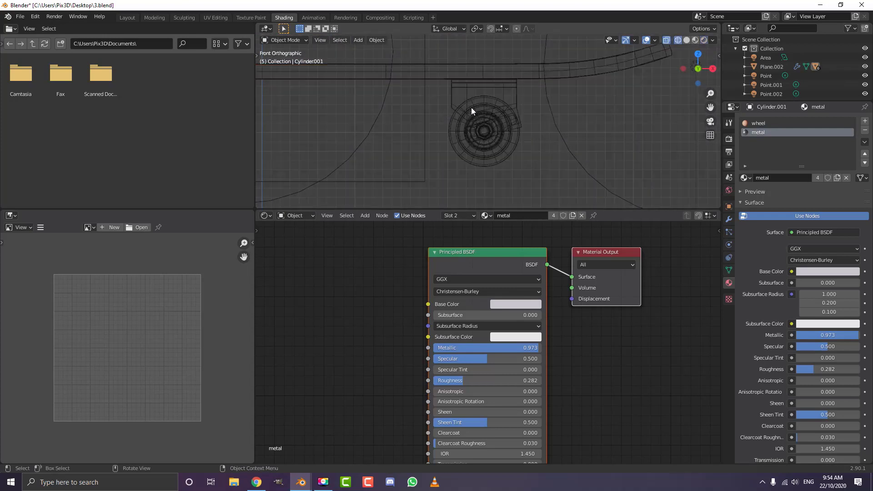
scroll(469, 138, down, 3)
scroll(470, 138, up, 2)
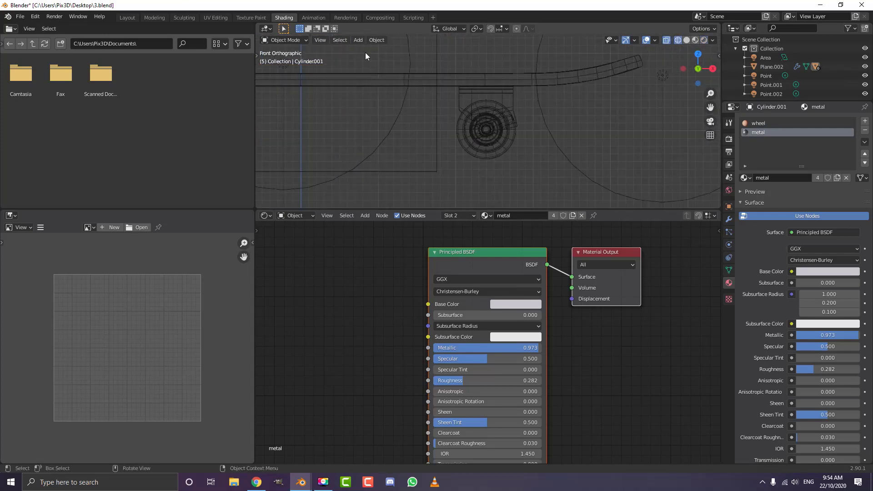
click(129, 18)
scroll(398, 124, down, 1)
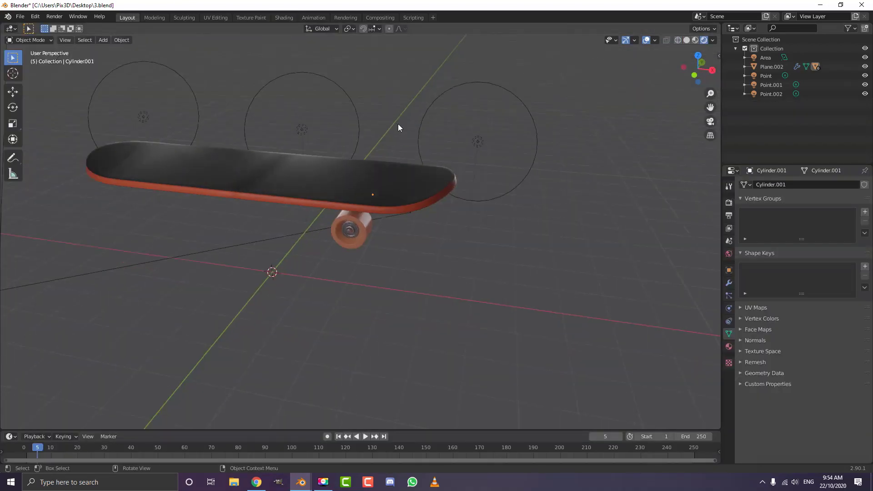
key(KP_1)
scroll(392, 136, up, 3)
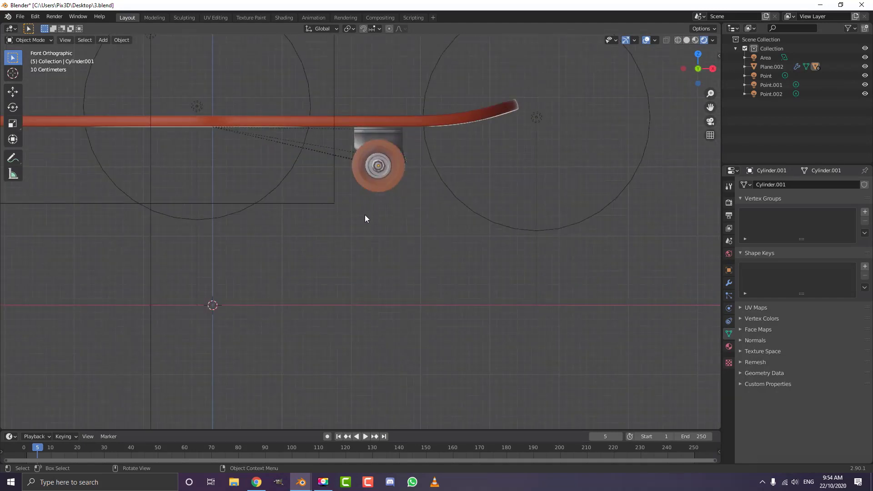
Step: Box-select the truck together with its wheels, testing the selection with a cancelled move
key(b)
drag(356, 227, 356, 202)
drag(406, 129, 407, 130)
middle_drag(437, 145, 386, 176)
key(g)
right_click(348, 175)
Step: Duplicate the selected truck and wheels from the front view and move the copy along X to the deck's opposite end
key(KP_1)
scroll(355, 170, down, 4)
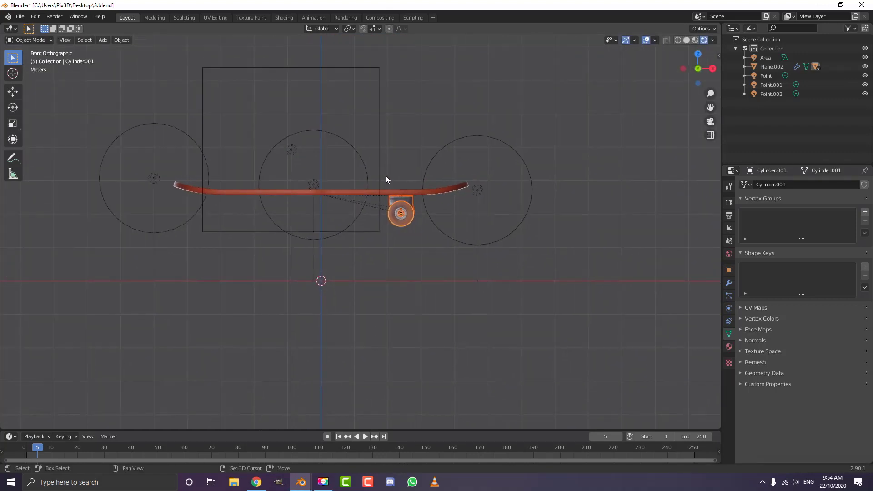
key(shift+d)
key(x)
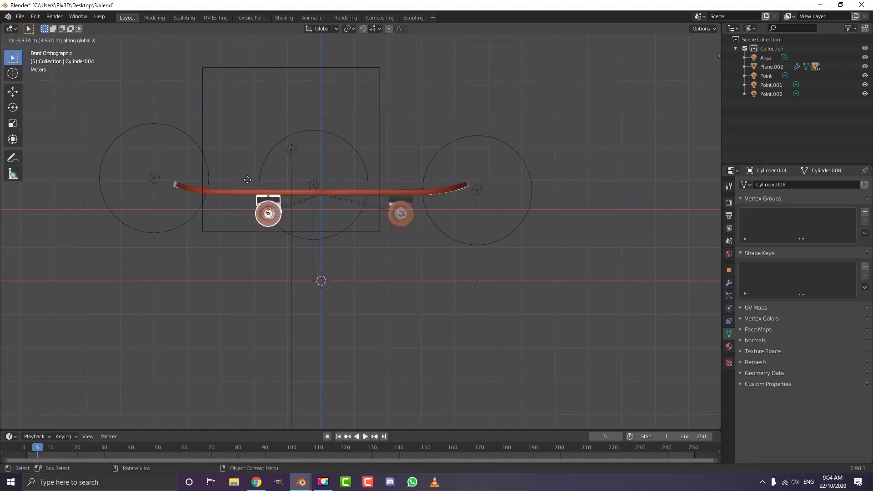
click(80, 176)
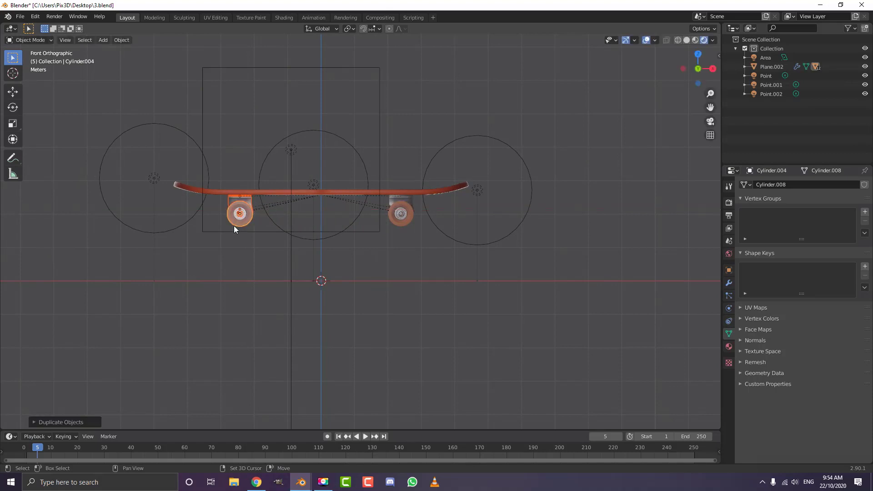
Step: Test-move and test-rotate the deck, cancelling each, to check whether both trucks and all wheels follow it
alt+drag(344, 246, 369, 223)
click(369, 222)
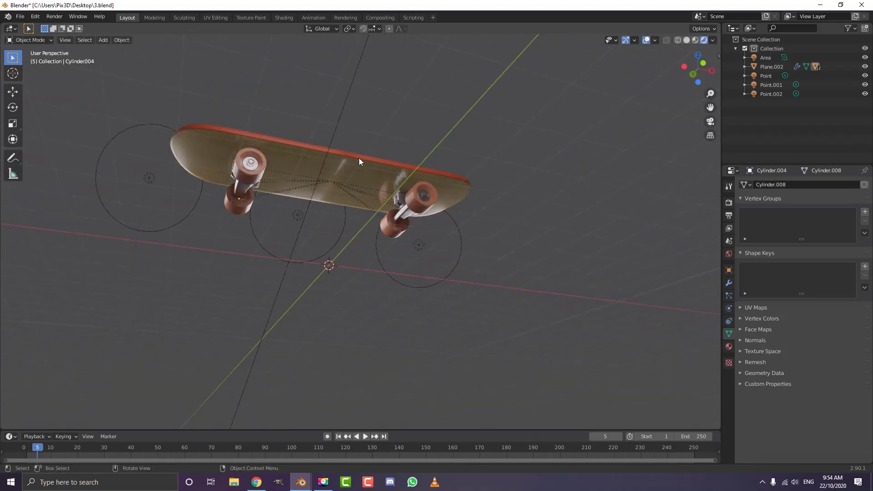
click(359, 157)
alt+drag(359, 157, 362, 187)
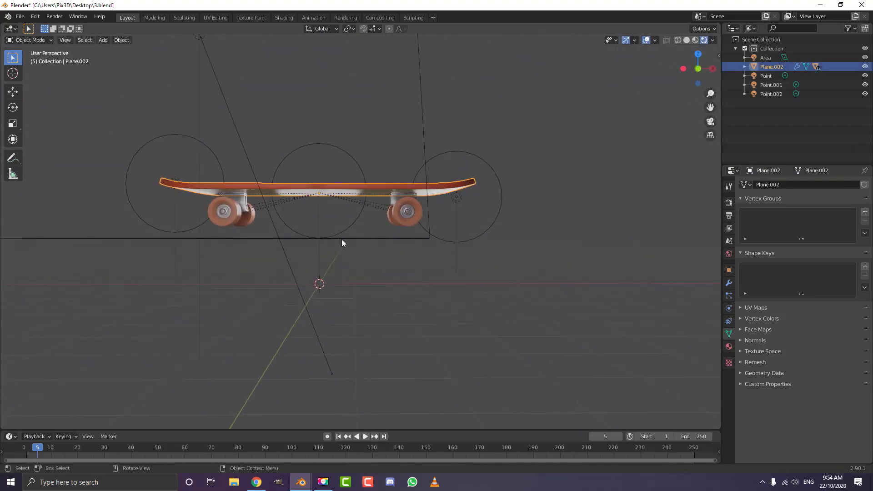
key(g)
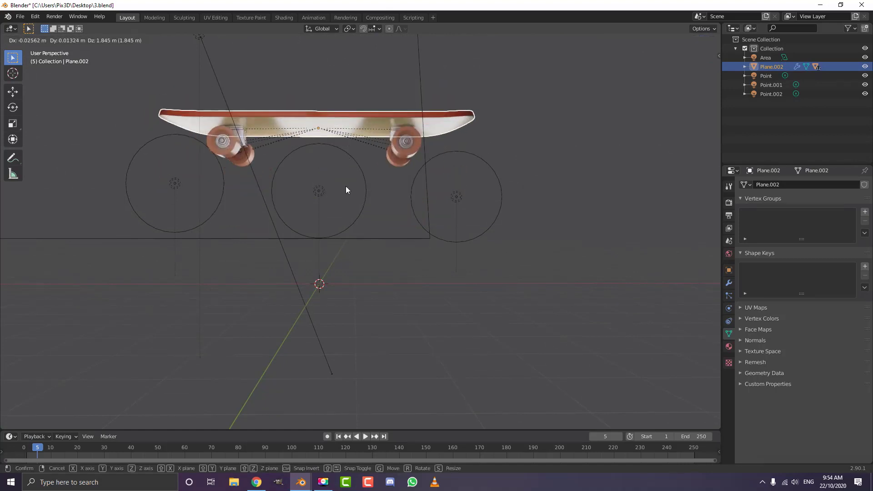
right_click(346, 187)
key(z)
click(416, 190)
mouse_move(419, 192)
alt+mouse_down()
mouse_move(372, 207)
mouse_move(353, 198)
alt+mouse_up()
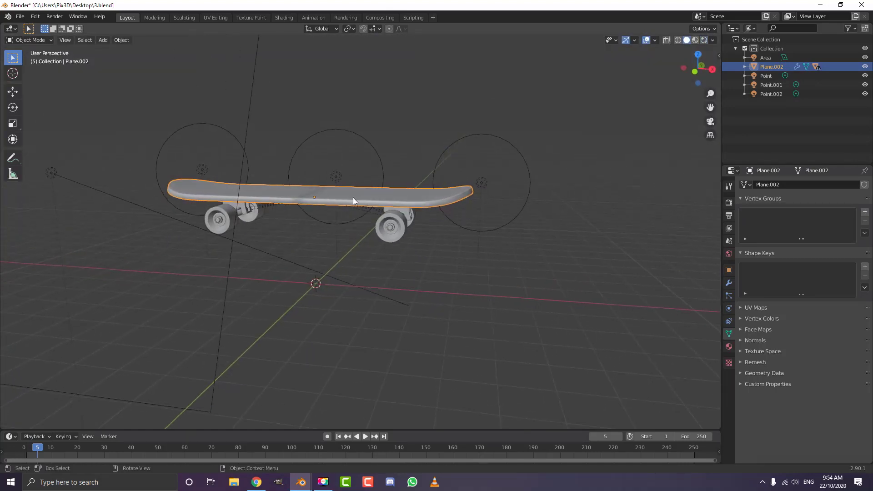
key(r)
key(r)
right_click(374, 254)
Step: In the deck's Edit Mode, use wireframe to select the inner cross-section faces at the centre seam, delete them and return to Object Mode
middle_drag(352, 198, 314, 223)
scroll(290, 205, up, 4)
key(Tab)
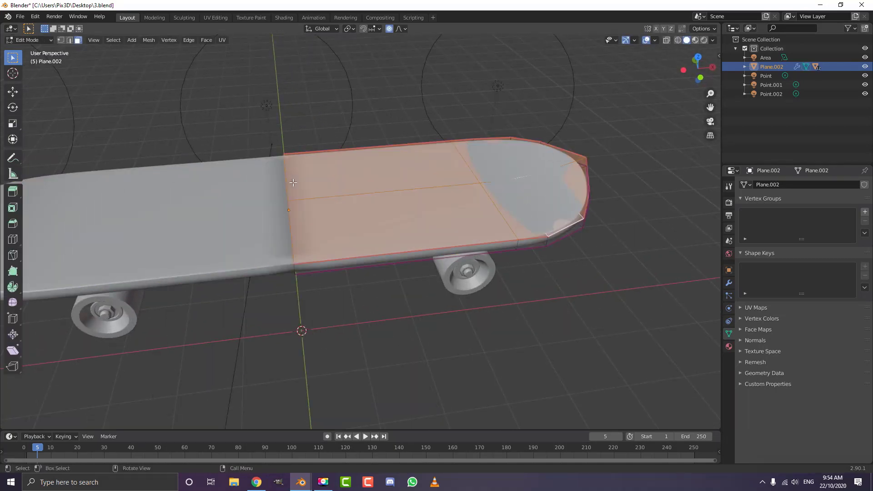
key(z)
click(242, 190)
mouse_move(283, 203)
middle_down()
mouse_move(249, 202)
mouse_move(270, 200)
mouse_move(292, 174)
mouse_move(277, 165)
middle_up()
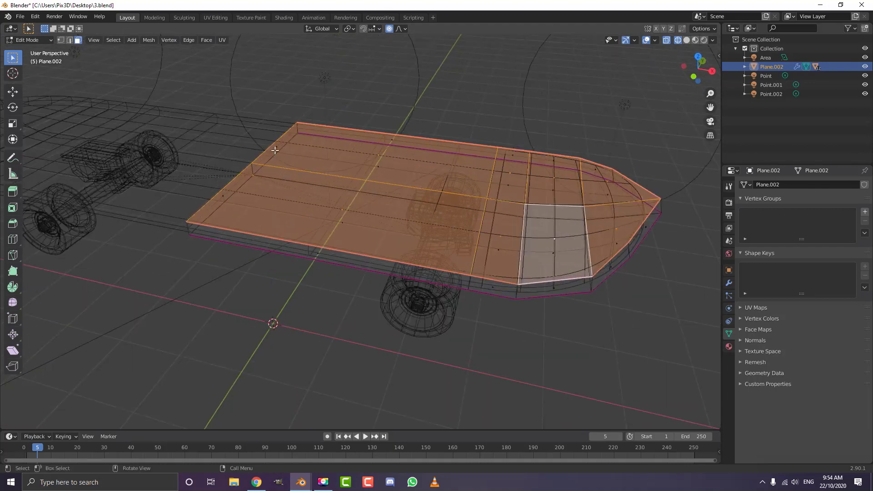
click(225, 192)
key(x)
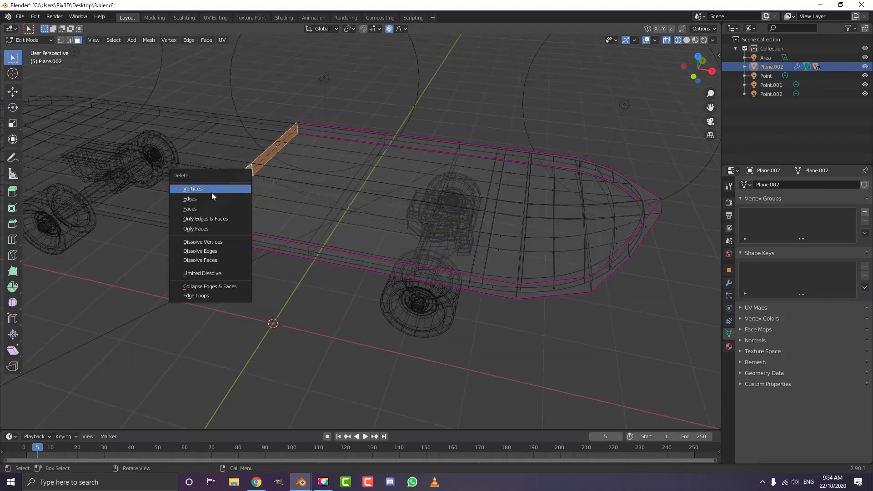
click(209, 208)
key(z)
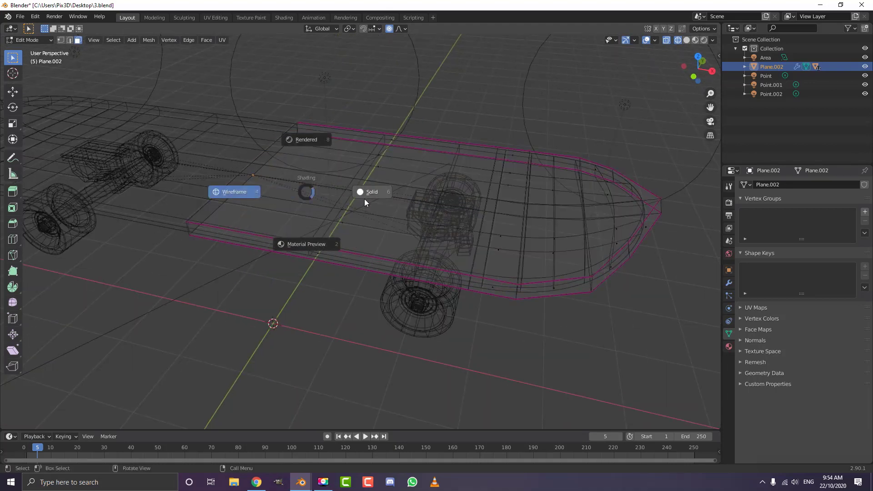
click(372, 194)
key(Tab)
Step: Switch to Rendered shading and inspect the complete skateboard from below and above
middle_drag(319, 206, 353, 167)
key(z)
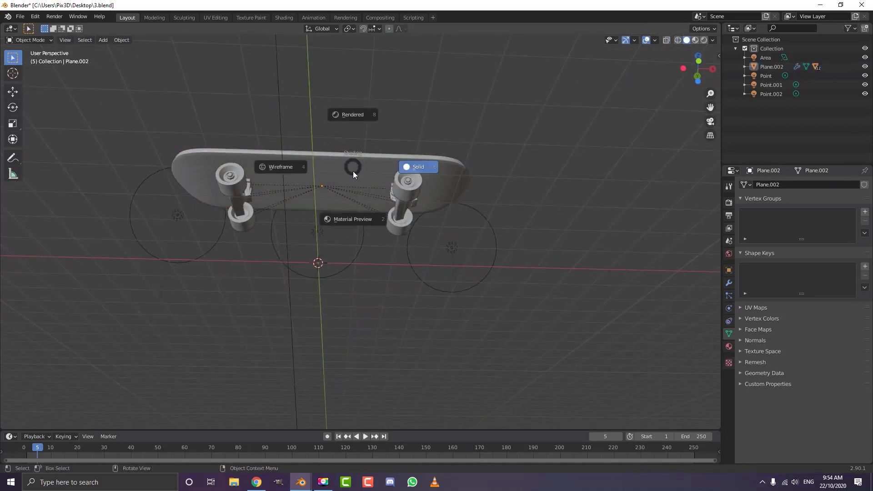
click(356, 115)
mouse_move(465, 119)
middle_down()
mouse_move(367, 146)
mouse_move(329, 187)
mouse_move(419, 200)
mouse_move(457, 171)
middle_up()
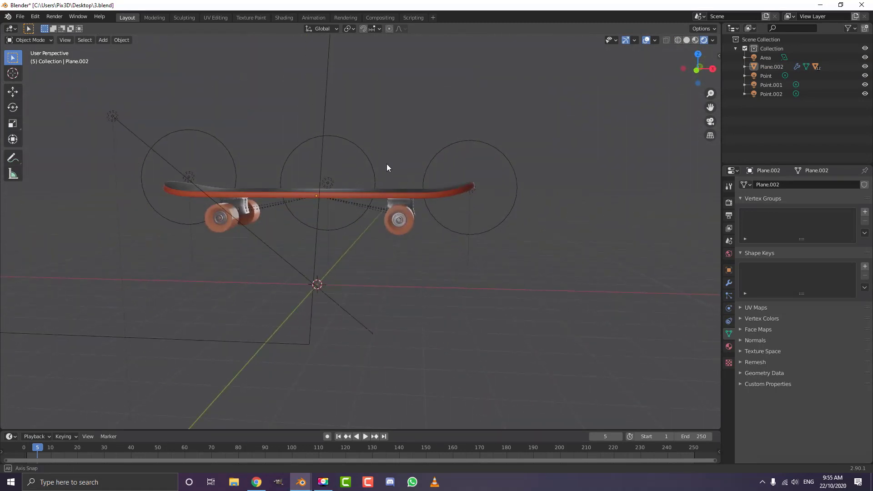
middle_drag(386, 167, 372, 205)
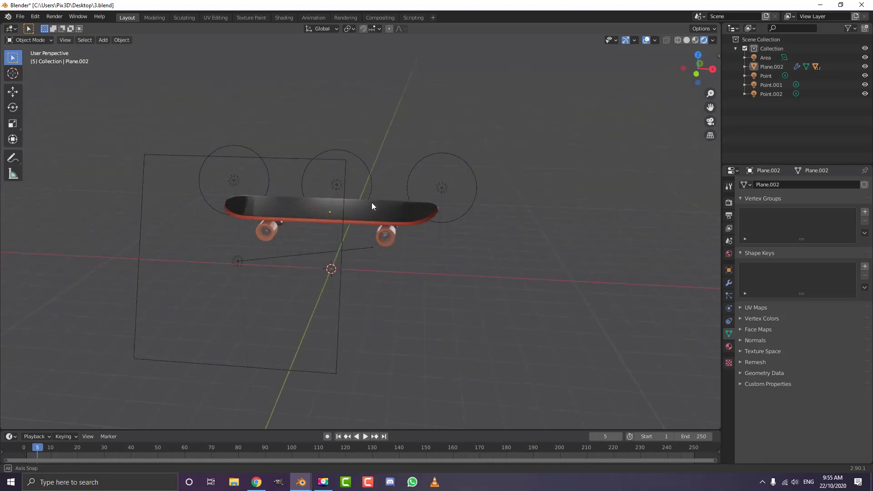
Step: Add a camera to the scene from the front orthographic view
scroll(357, 210, down, 2)
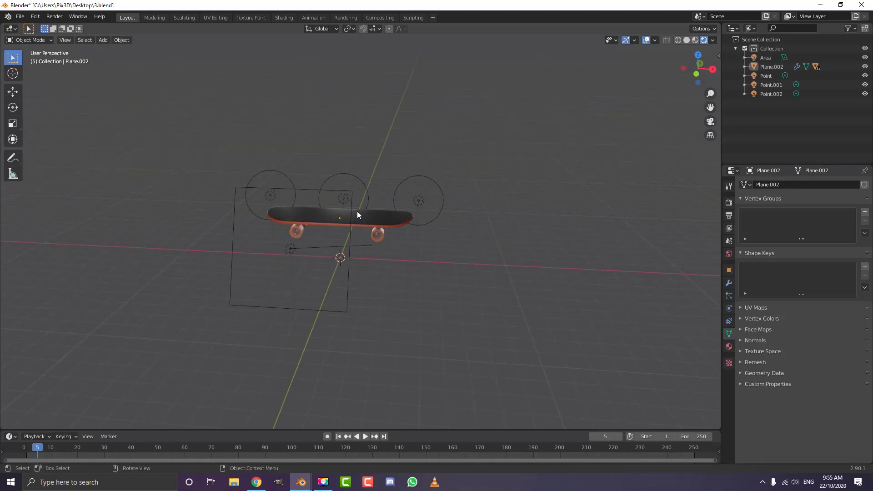
key(KP_1)
scroll(357, 211, up, 3)
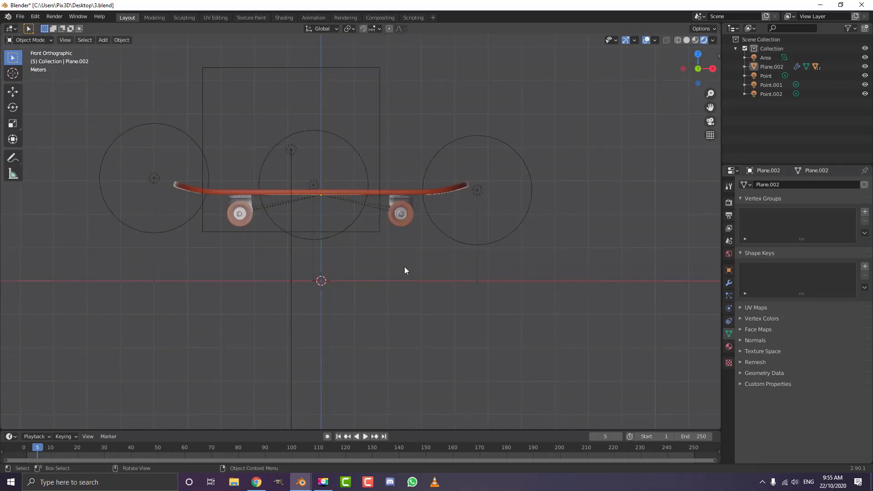
key(shift+a)
click(283, 358)
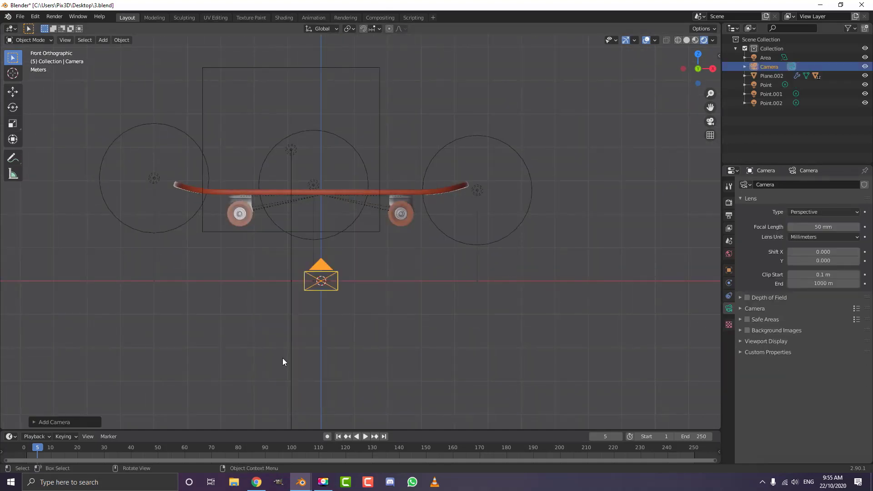
Step: Set the render output's Y resolution to 1920 px for a square frame
click(729, 215)
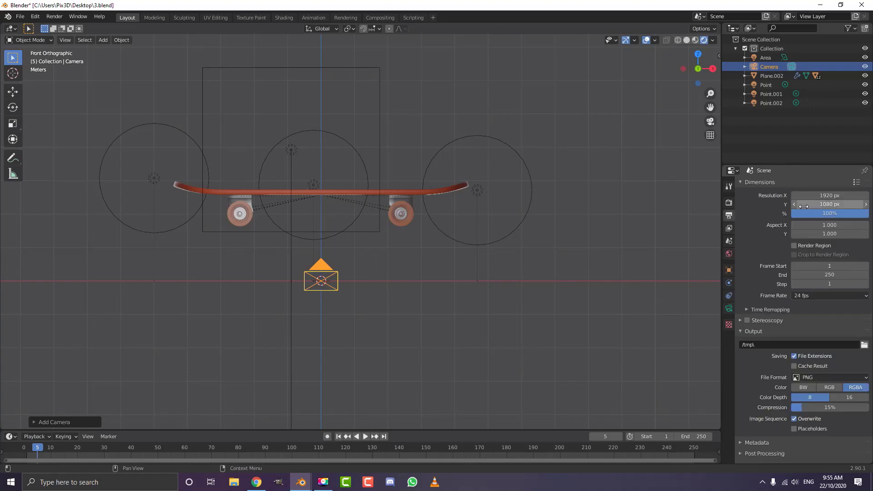
click(831, 204)
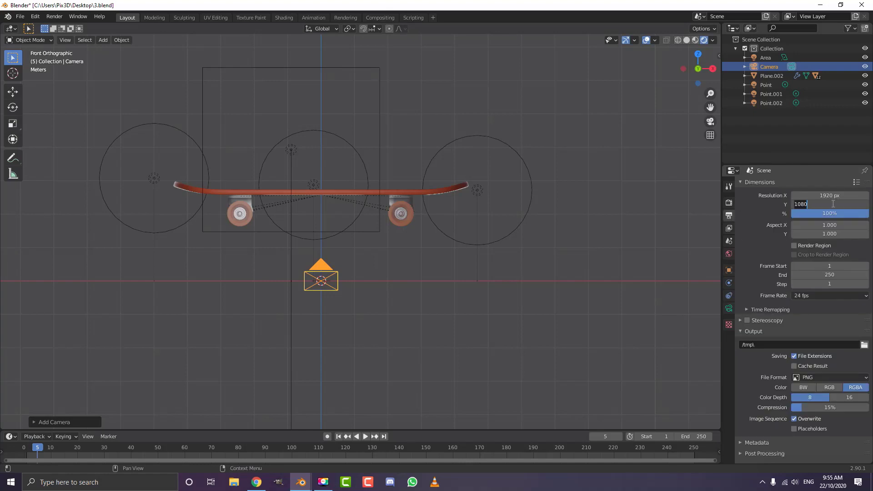
text(1920)
key(Return)
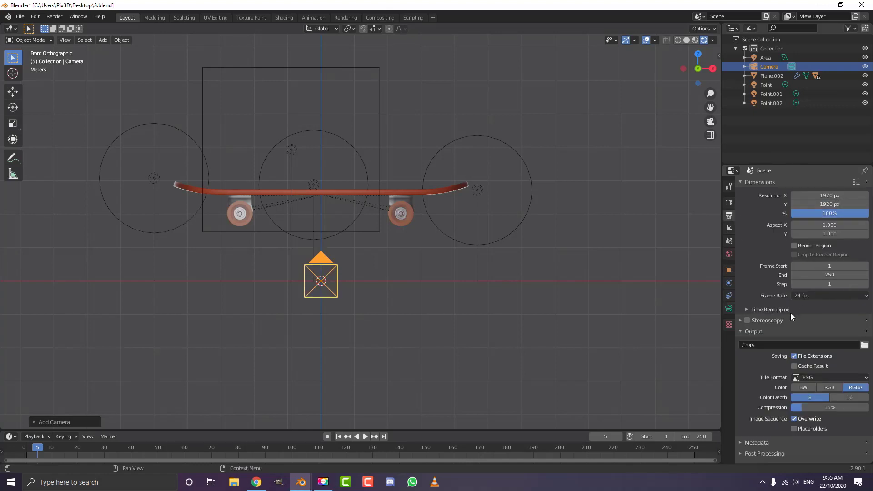
Step: Set the camera's focal length to 125 mm and move it back along Y, well in front of the skateboard
click(729, 309)
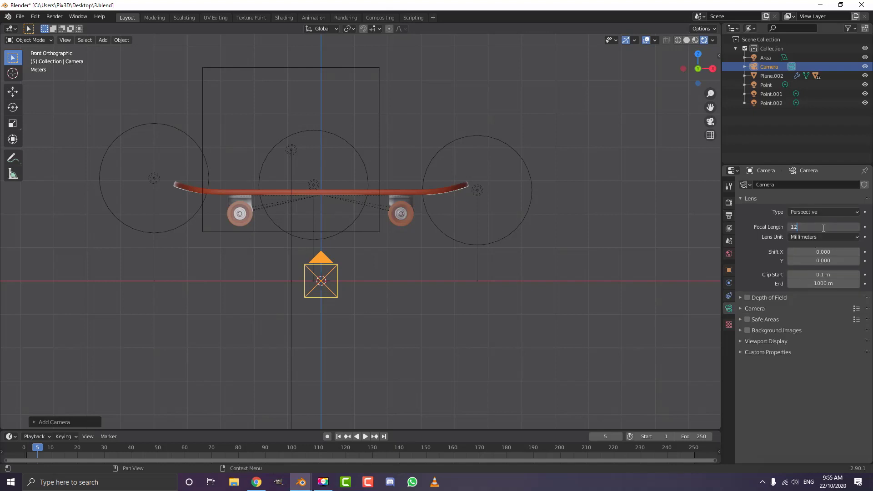
middle_drag(367, 212, 347, 251)
key(g)
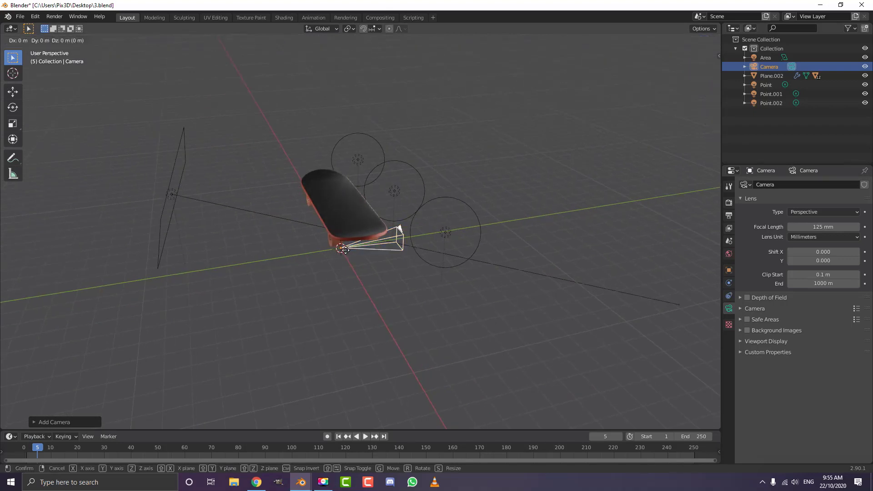
key(y)
click(18, 273)
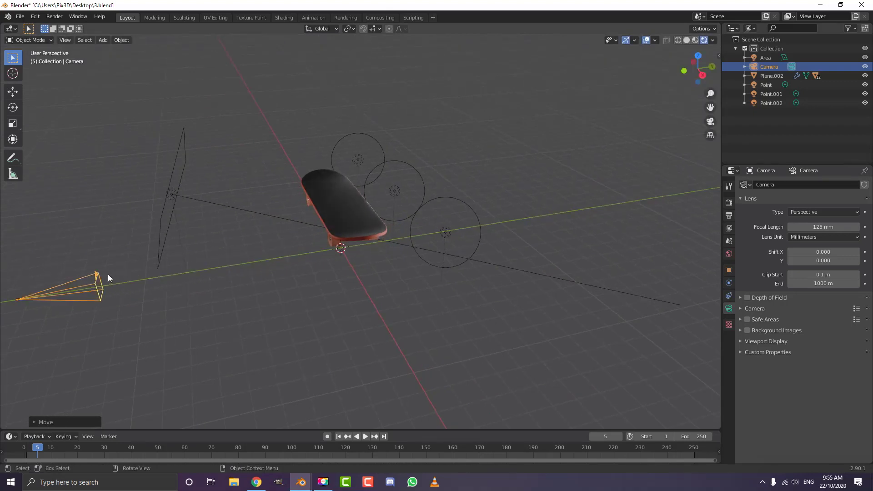
Step: Look through the camera and raise it along Z until the skateboard is vertically centred in the frame
key(KP_0)
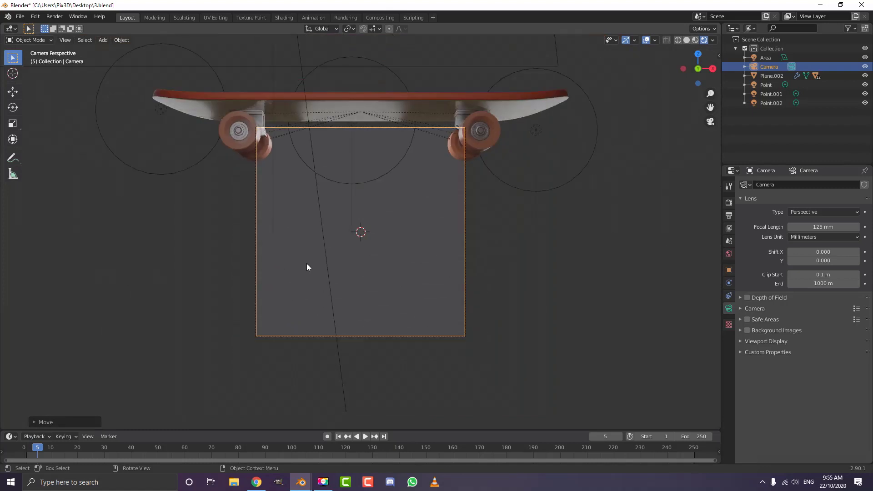
key(g)
key(z)
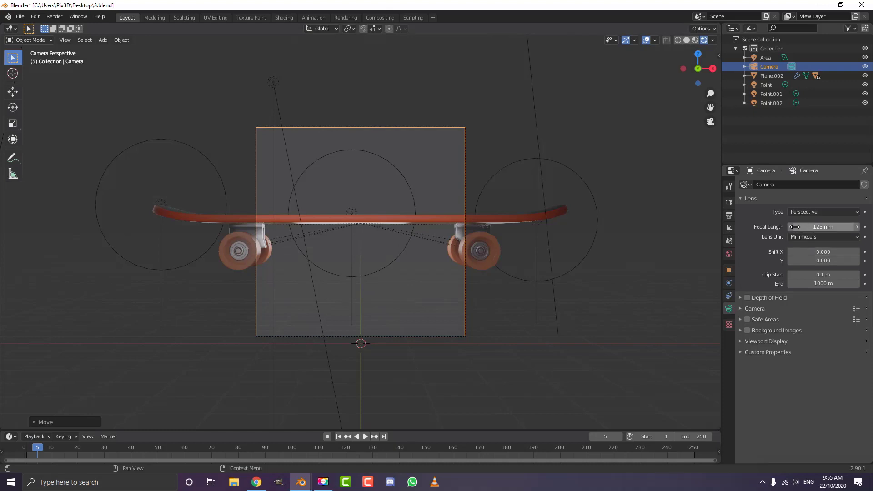
scroll(439, 237, down, 3)
scroll(409, 241, up, 3)
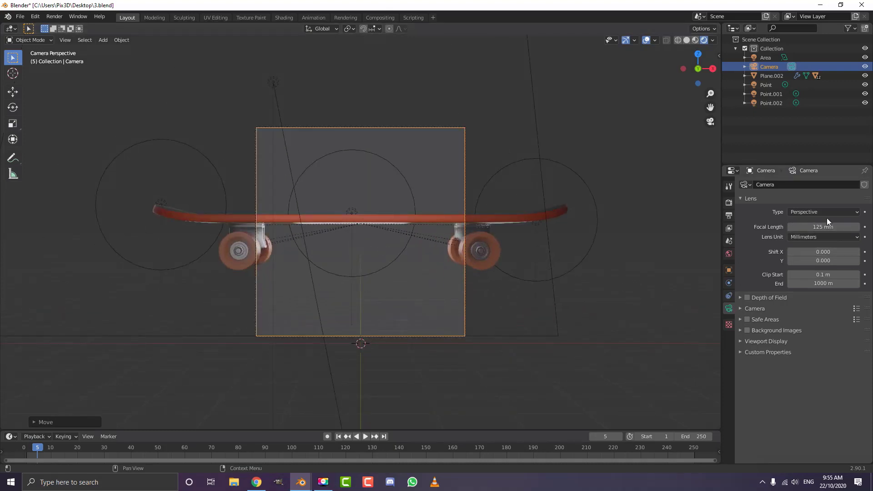
Step: Try a 96 mm focal length on the camera and restore it to 125 mm
drag(815, 227, 790, 227)
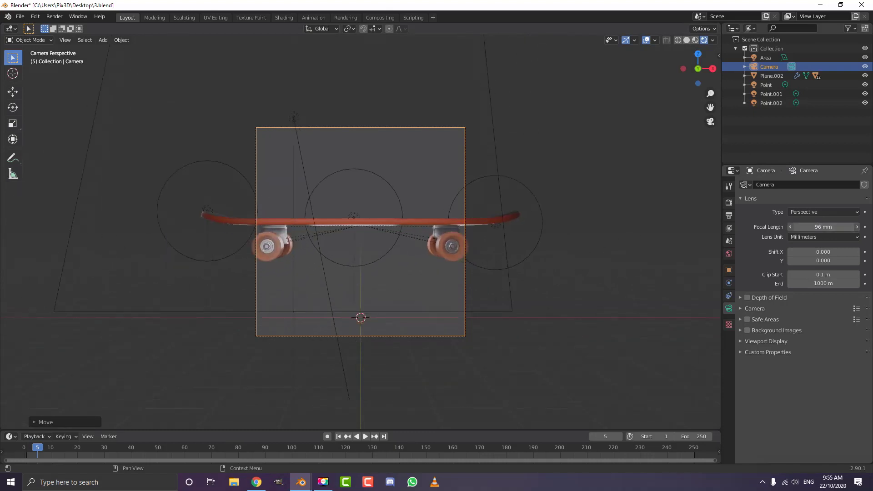
click(817, 228)
text(125)
key(Return)
middle_drag(478, 206, 469, 213)
key(g)
key(y)
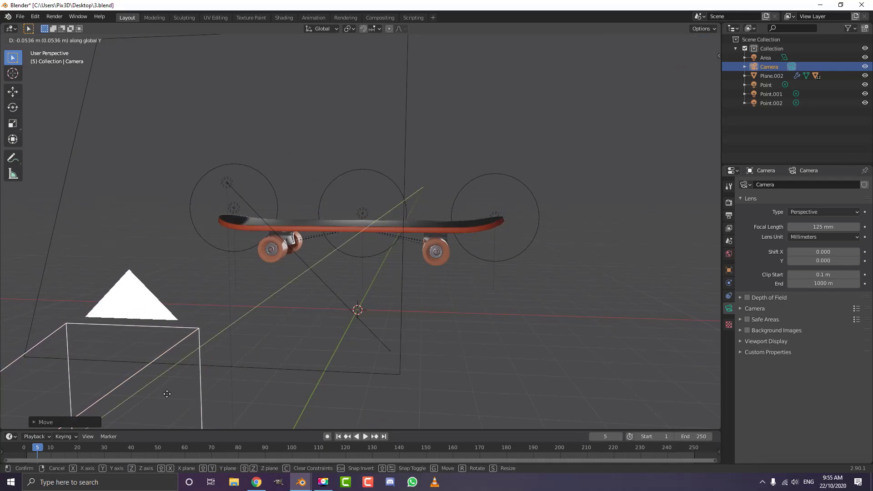
right_click(462, 214)
key(KP_0)
scroll(414, 239, up, 1)
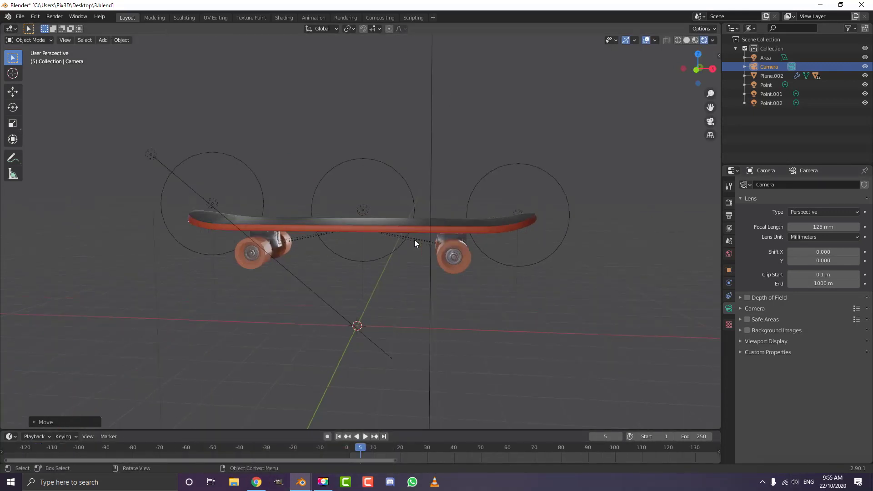
Step: Look through the camera and move it back along its local Z axis until the whole skateboard fits the frame width
key(KP_0)
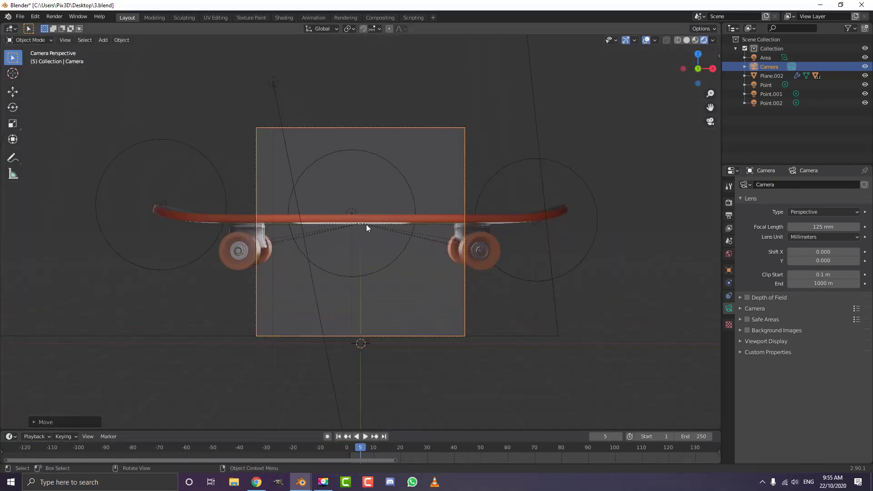
key(g)
key(z)
key(z)
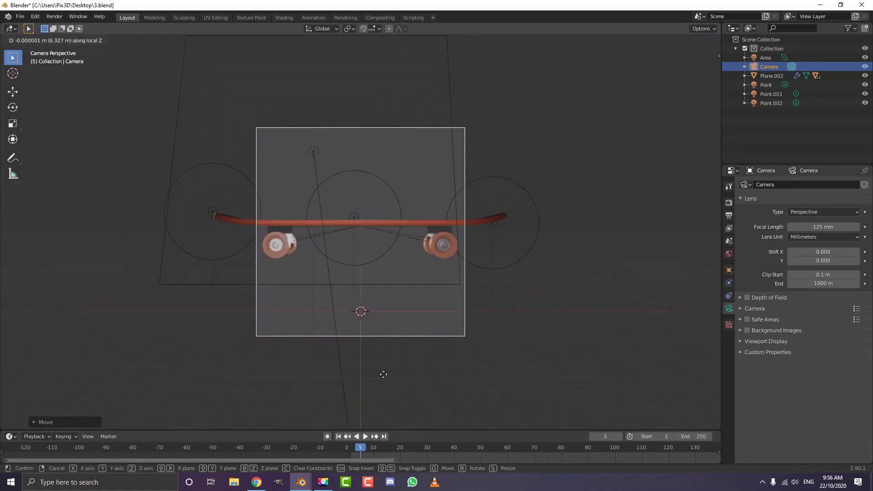
click(407, 70)
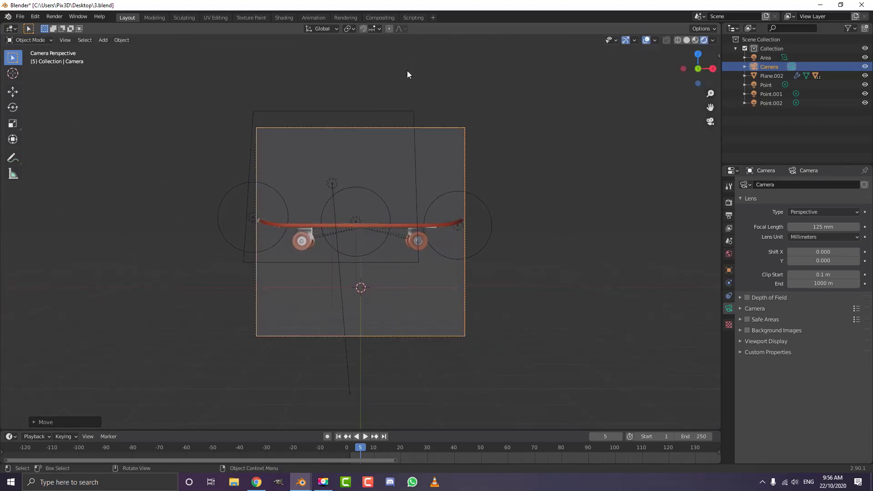
scroll(421, 220, up, 1)
scroll(420, 214, up, 2)
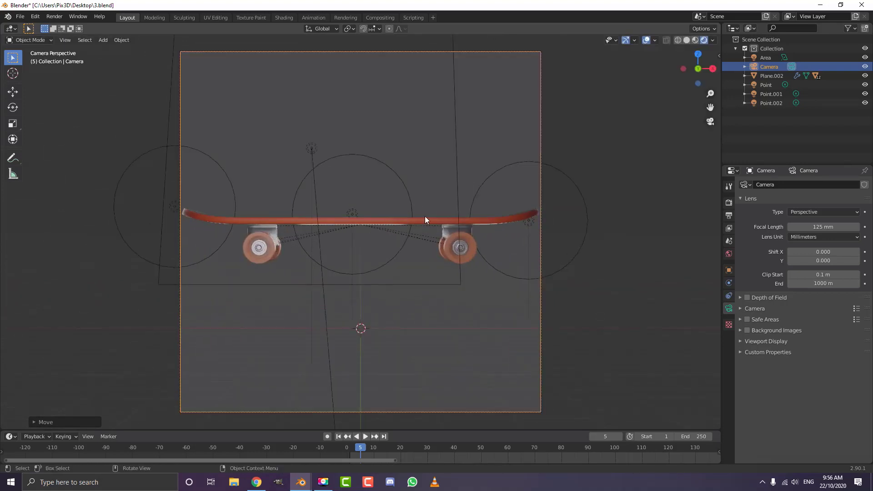
scroll(387, 232, down, 2)
scroll(370, 172, up, 1)
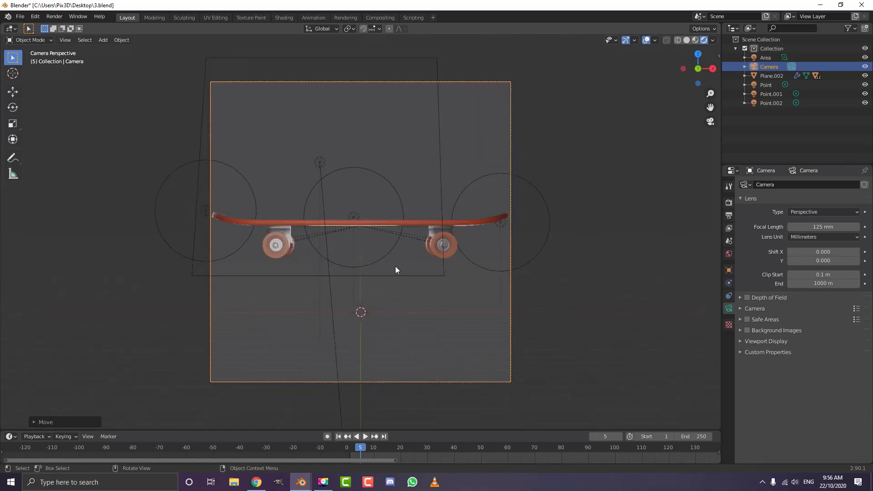
Step: Add a mesh plane at the origin below the skateboard and scale it up into a large floor
key(shift+a)
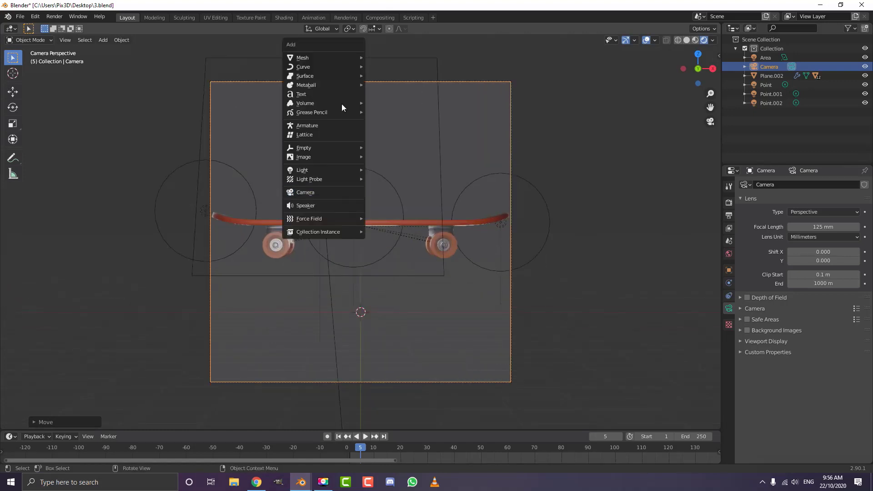
mouse_move(328, 57)
click(388, 56)
scroll(424, 214, down, 5)
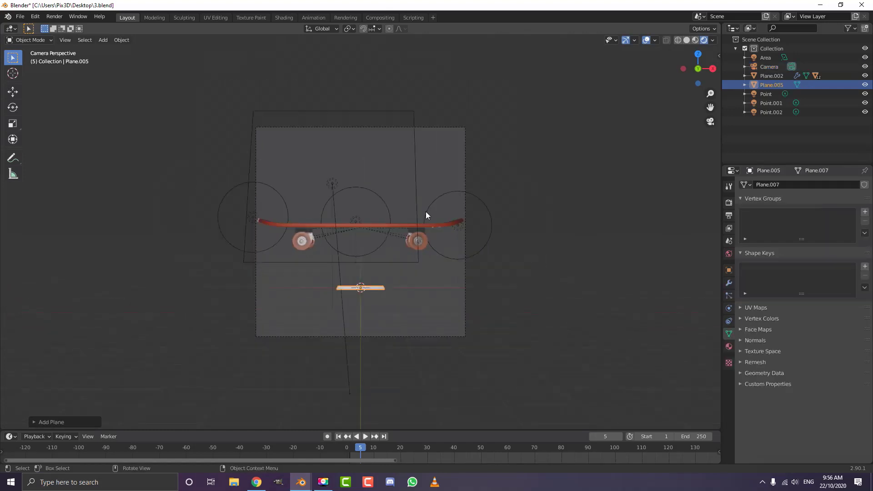
key(s)
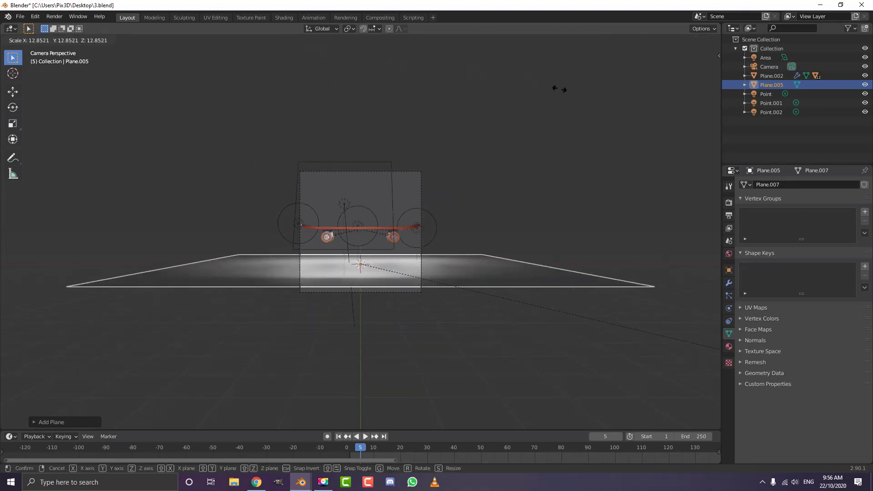
click(330, 348)
Step: Enlarge the floor plane by a further factor of about 1.2 and apply its scale
middle_drag(541, 246, 505, 274)
scroll(511, 271, down, 3)
key(s)
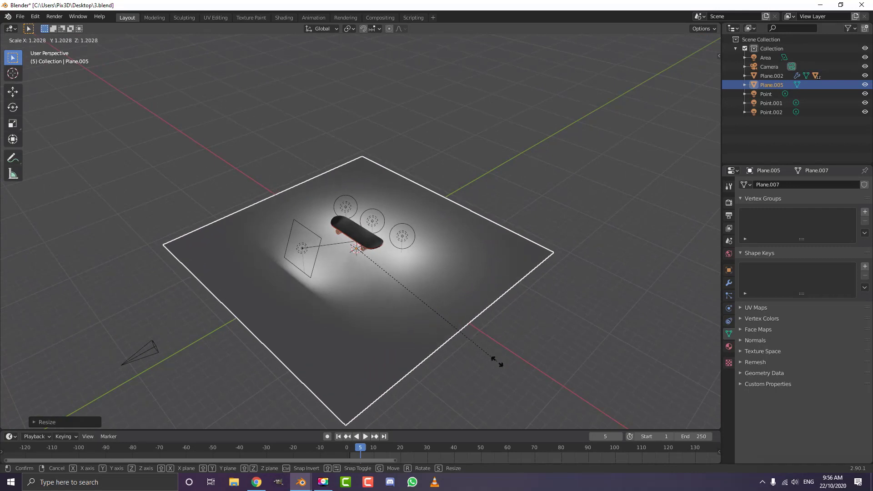
click(497, 363)
middle_drag(341, 236, 356, 204)
key(ctrl+a)
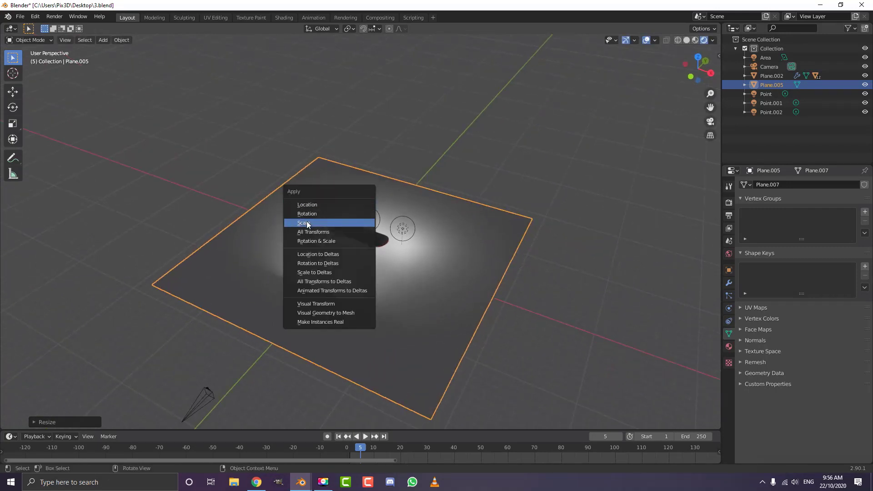
click(307, 222)
Step: Divide the floor plane in edge select mode with about 45 evenly spaced loop cuts running lengthwise along Y
middle_drag(396, 227, 345, 298)
key(Tab)
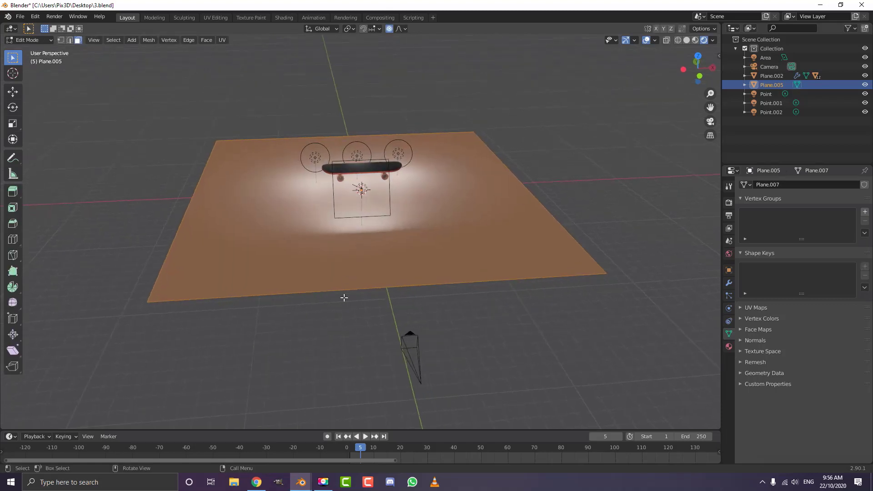
key(ctrl+r)
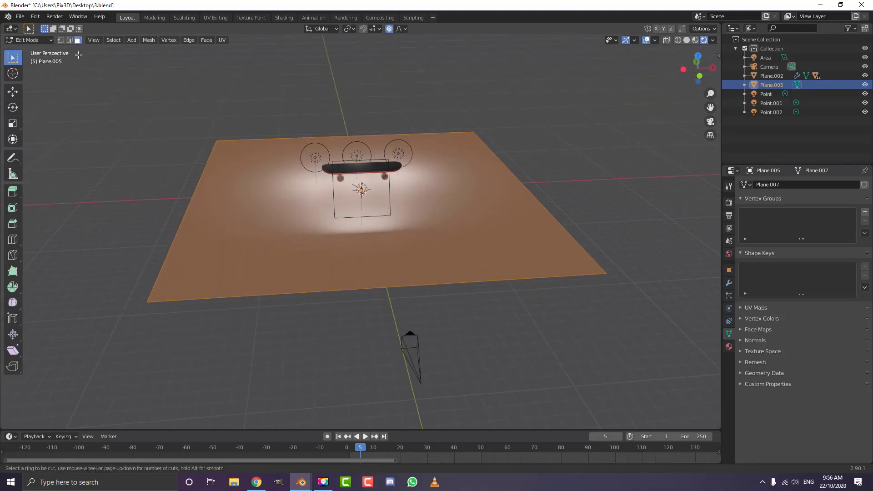
key(Escape)
click(70, 41)
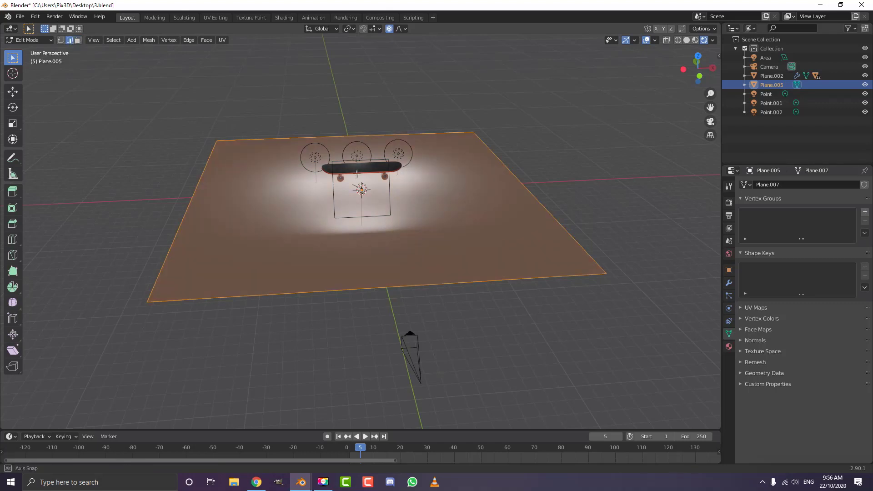
middle_drag(357, 174, 352, 177)
key(alt+a)
key(ctrl+r)
scroll(350, 134, up, 17)
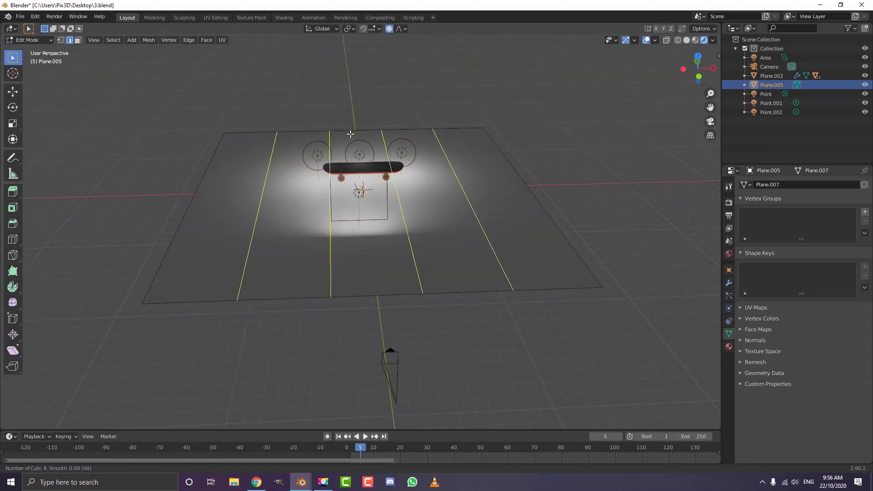
scroll(350, 134, up, 18)
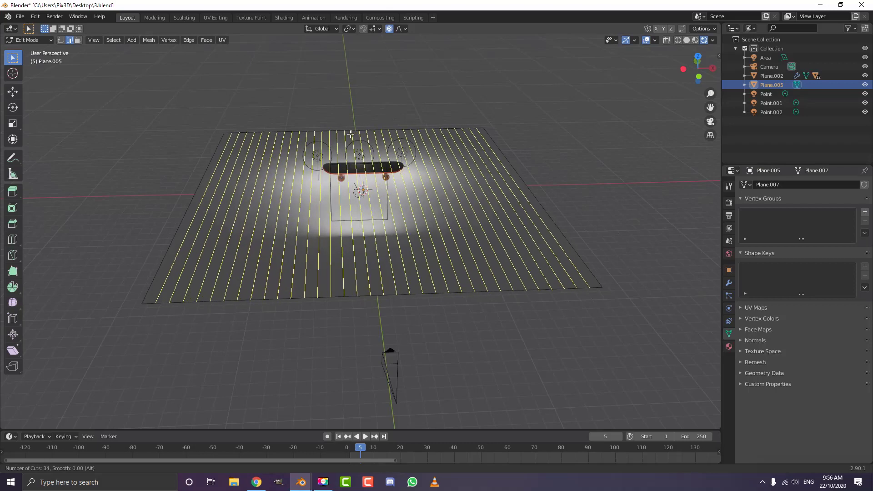
scroll(350, 134, up, 8)
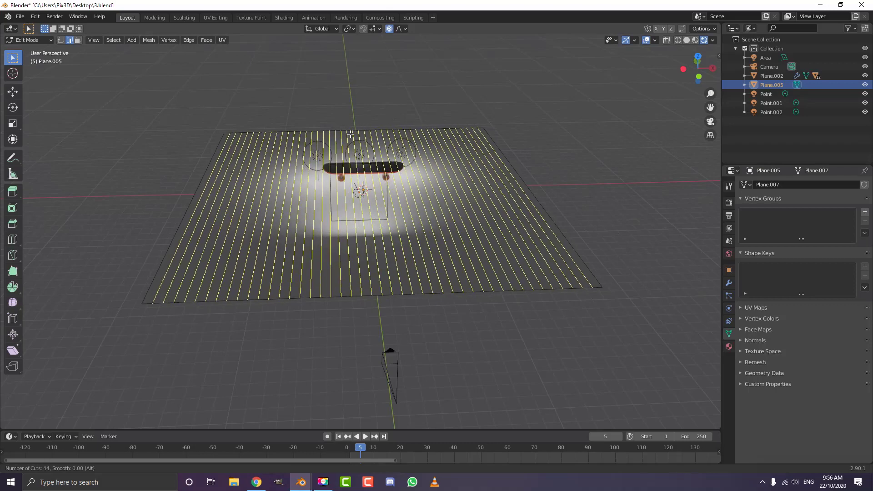
scroll(350, 134, up, 1)
click(350, 134)
right_click(350, 134)
Step: Bevel the floor's loop cuts about 0.16 m wide with two segments and reduce the selection to the centre edges
scroll(411, 288, up, 4)
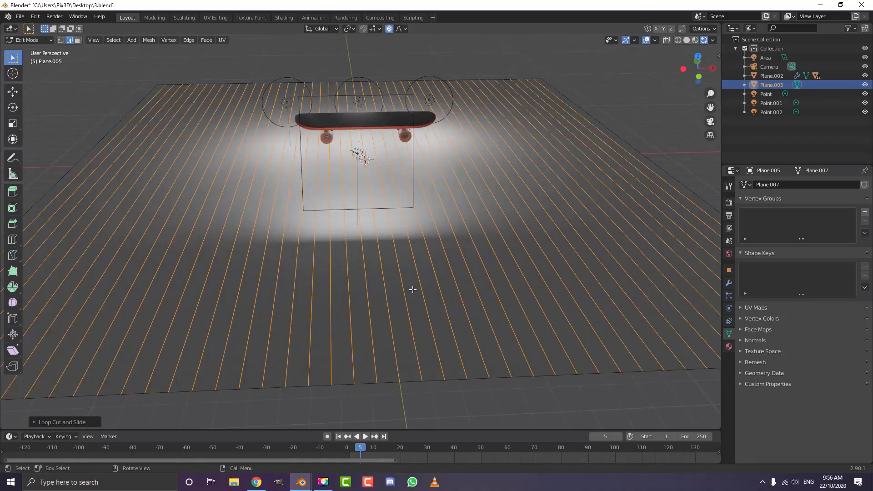
shift+middle_drag(411, 289, 404, 232)
key(ctrl+b)
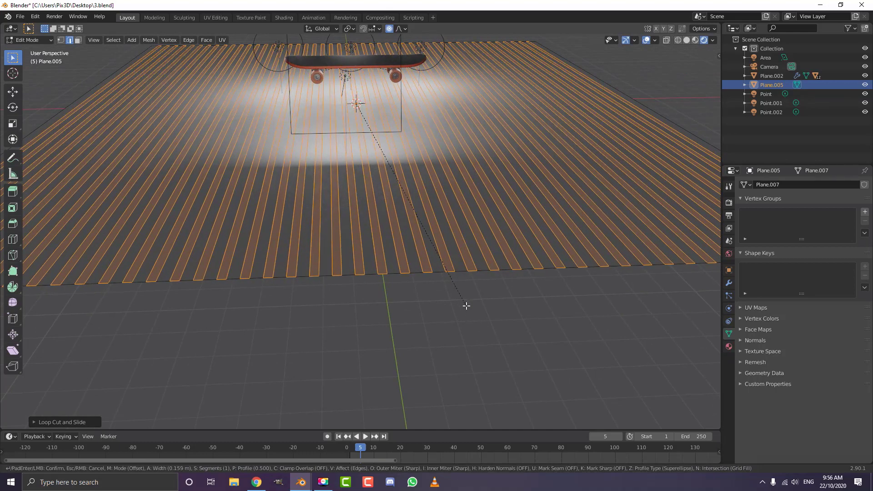
scroll(466, 305, up, 1)
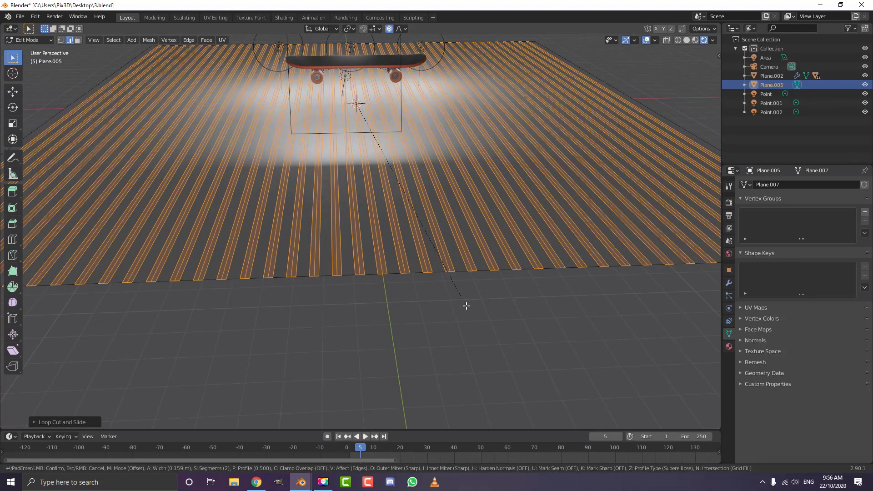
click(466, 304)
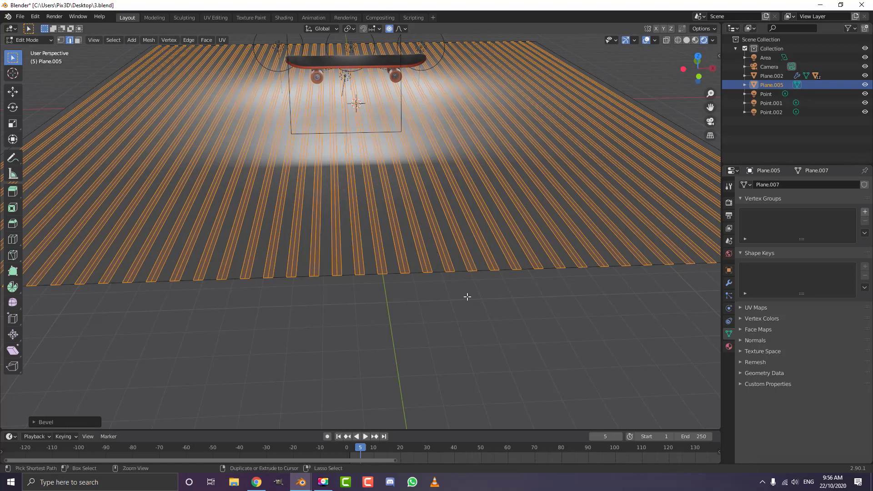
key(ctrl+KP_Subtract)
middle_drag(339, 300, 340, 289)
key(g)
key(z)
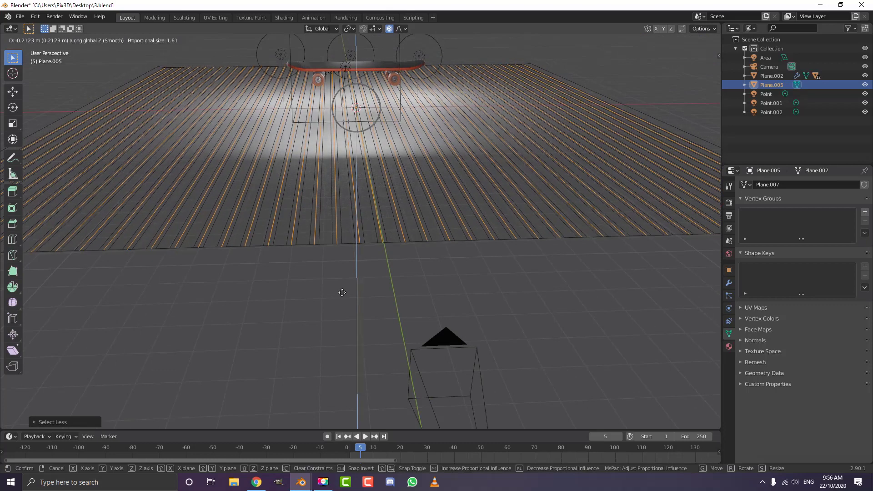
right_click(342, 294)
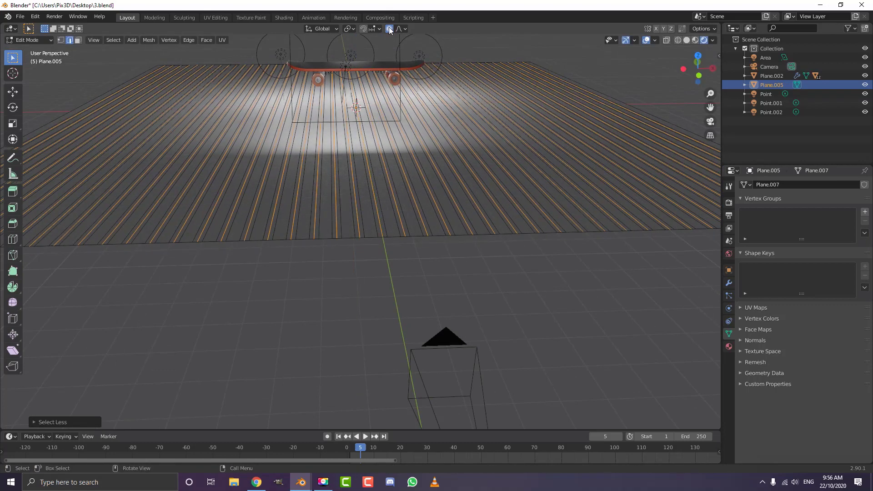
Step: Lower the bevels' centre edges slightly along Z with proportional editing off, forming V-shaped grooves across the floor
scroll(388, 241, up, 1)
key(g)
key(z)
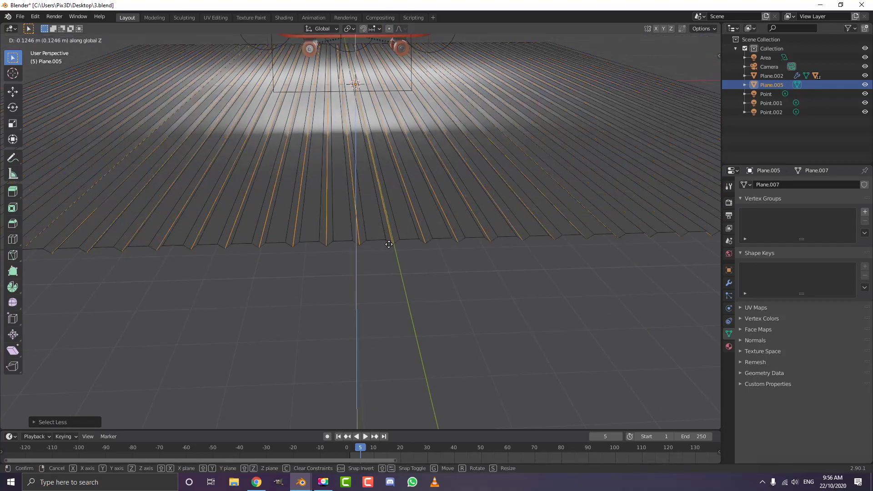
click(399, 246)
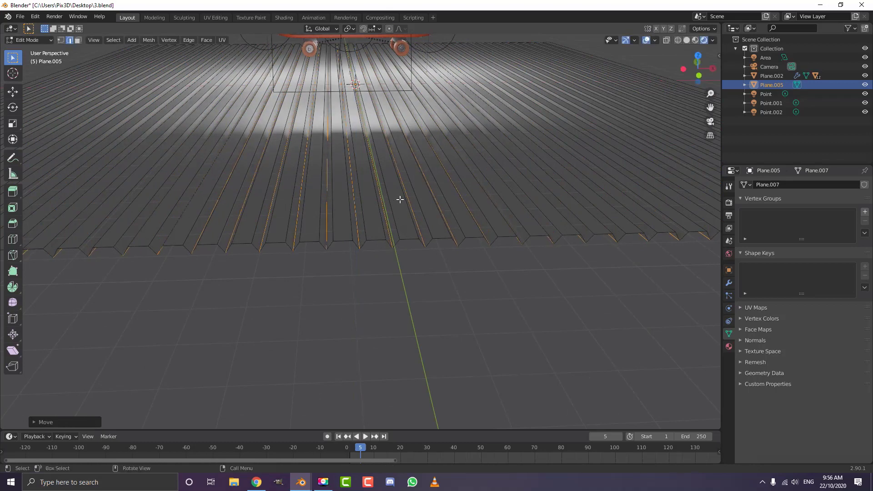
Step: Return to Object Mode, switch the viewport to solid shading and shade the grooved floor smooth
scroll(379, 207, down, 4)
key(Tab)
key(z)
click(434, 199)
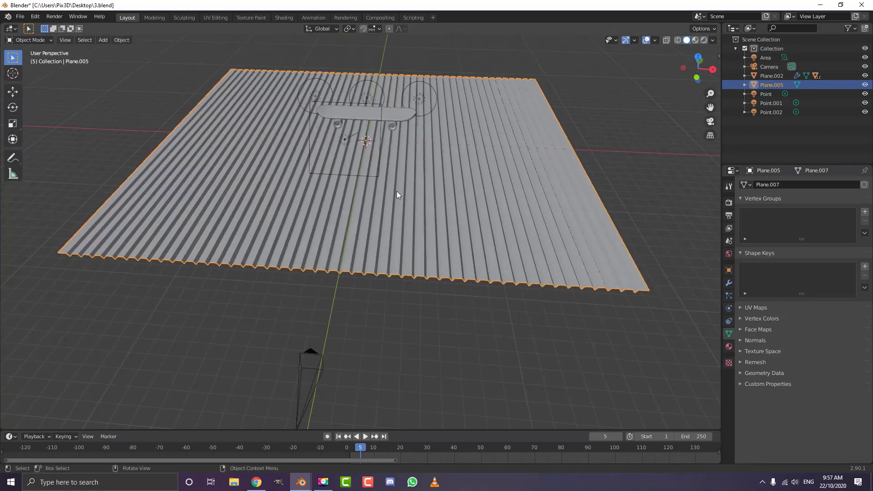
click(124, 40)
click(160, 222)
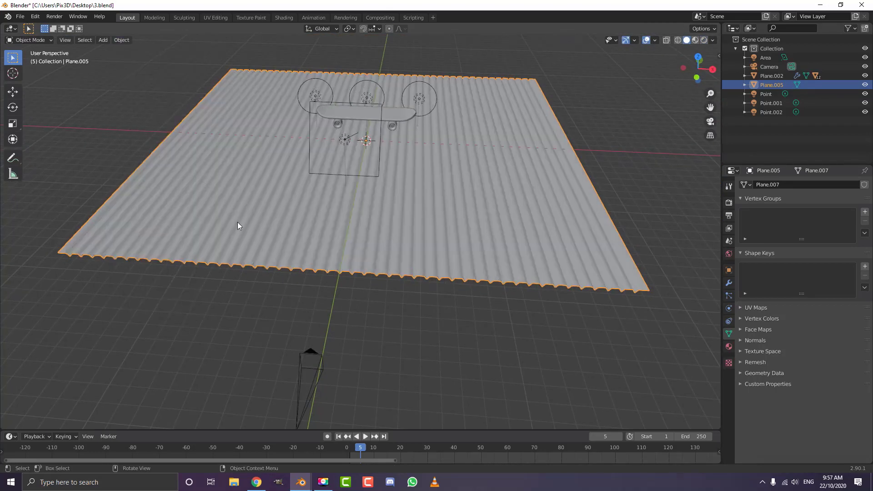
middle_drag(237, 222, 389, 189)
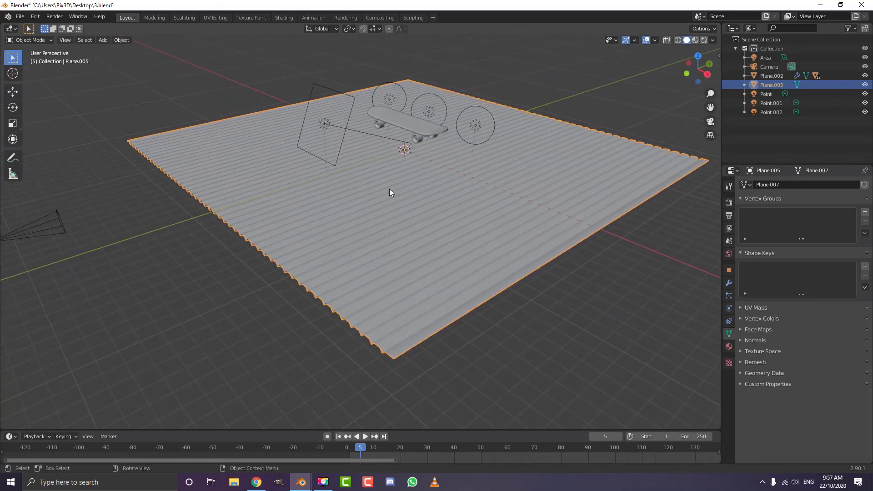
Step: Check the grooved floor through the camera with rendered viewport shading
key(KP_0)
key(z)
click(405, 154)
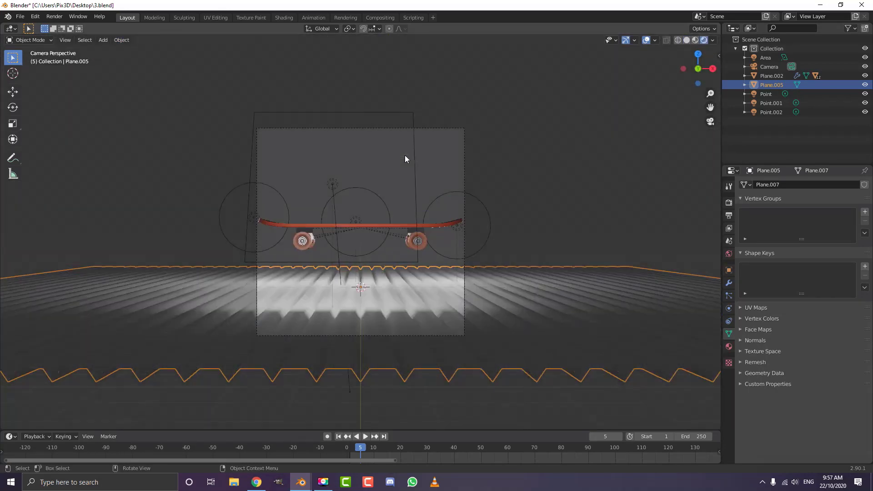
scroll(405, 215, up, 2)
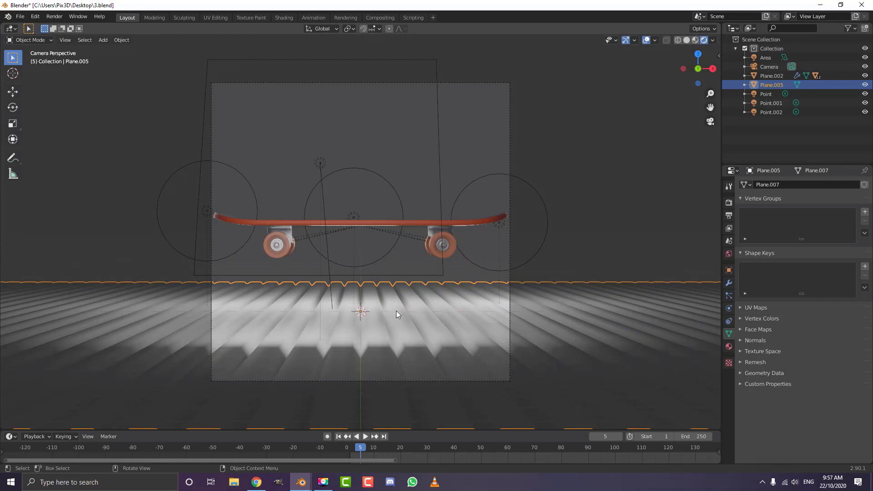
scroll(352, 258, down, 3)
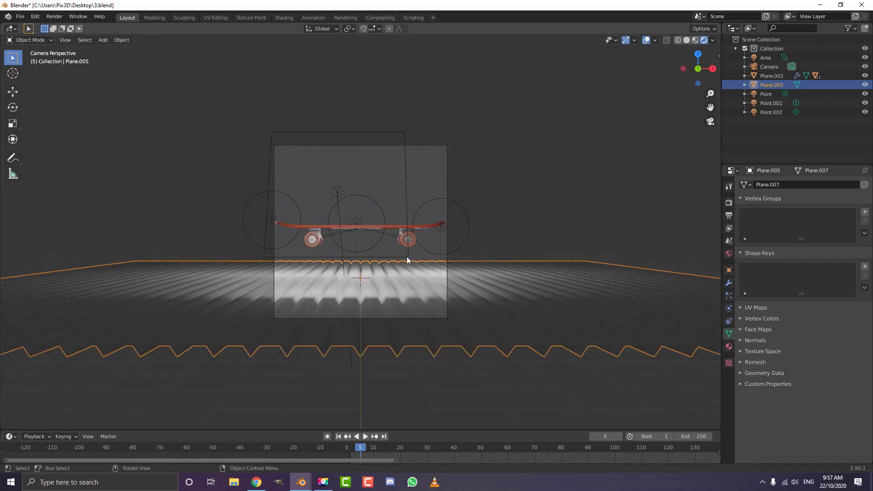
scroll(406, 260, down, 2)
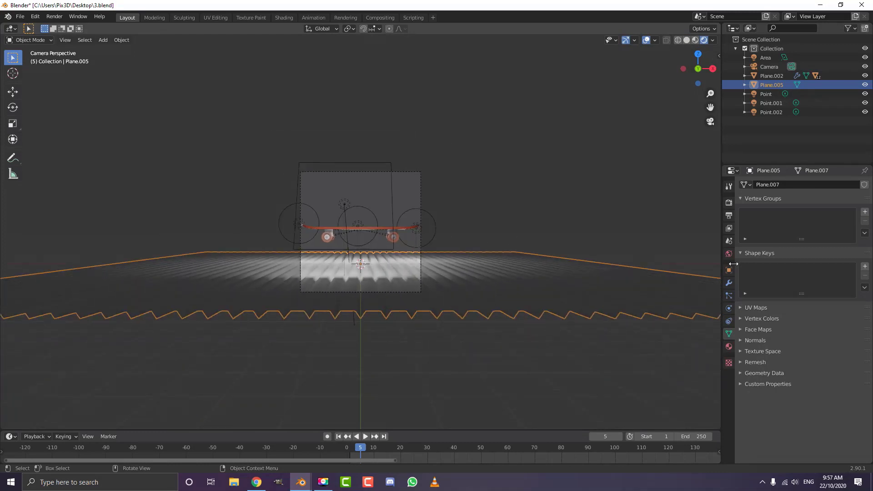
Step: Create a new material on the floor plane and name it floor
click(729, 346)
click(811, 222)
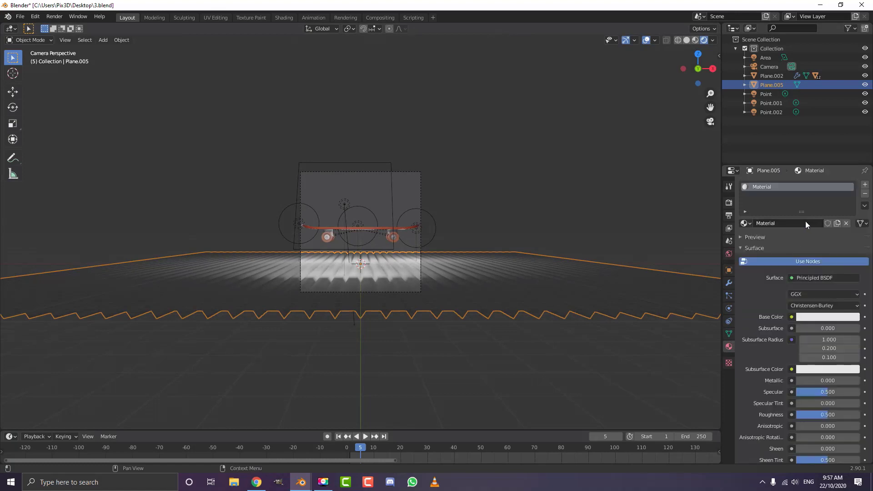
double_click(801, 222)
text(floor)
key(Return)
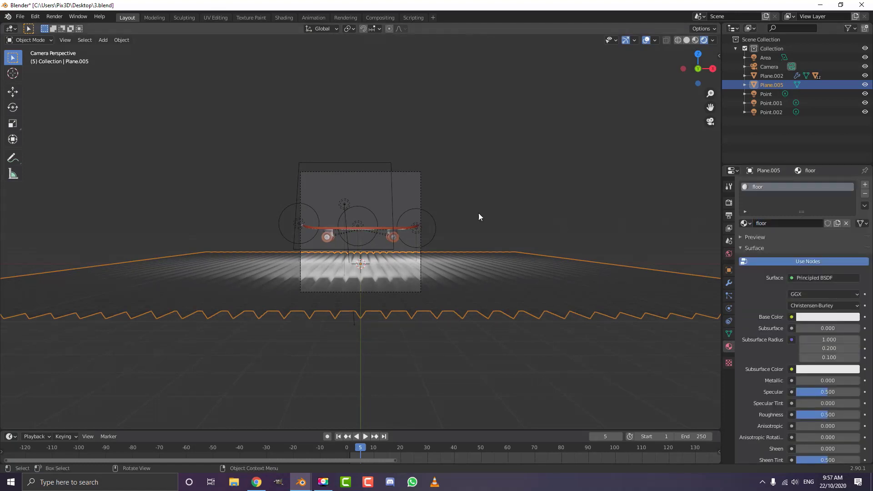
Step: Duplicate the grooved floor plane in the right orthographic view and place the copy centred near the original floor's rear edge
middle_drag(484, 200, 350, 222)
key(KP_5)
key(KP_3)
scroll(432, 204, down, 3)
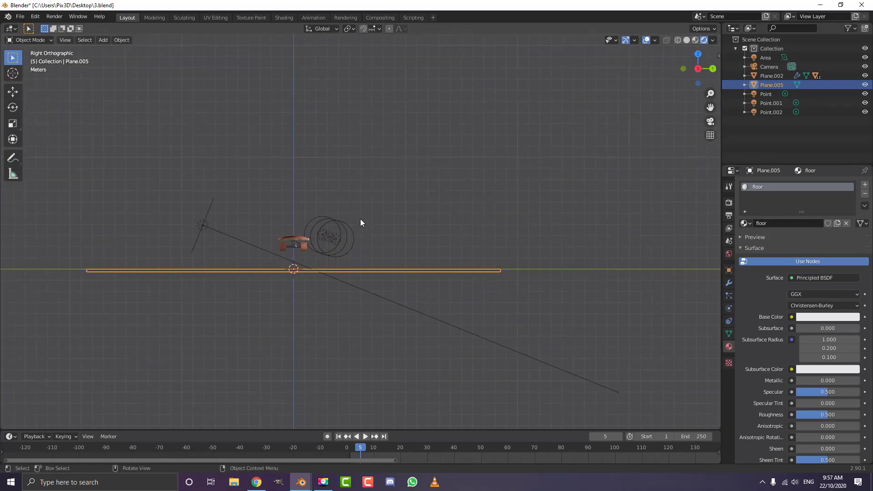
key(shift+d)
click(570, 249)
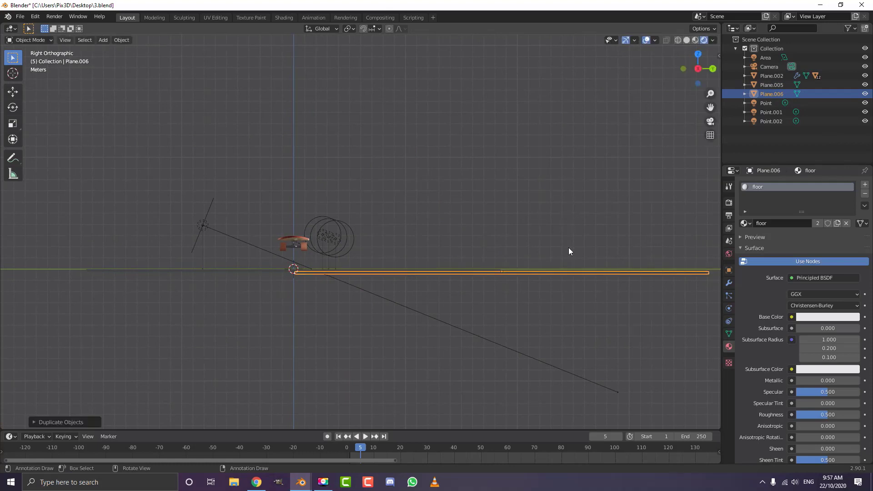
Step: Rotate the duplicated plane about 90° so it stands upright as a grooved back wall, and check it through the camera
key(r)
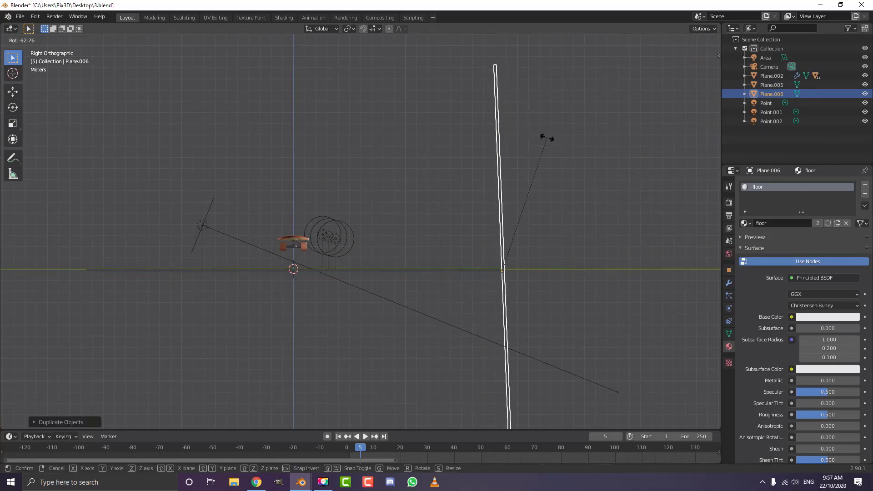
click(558, 147)
key(KP_0)
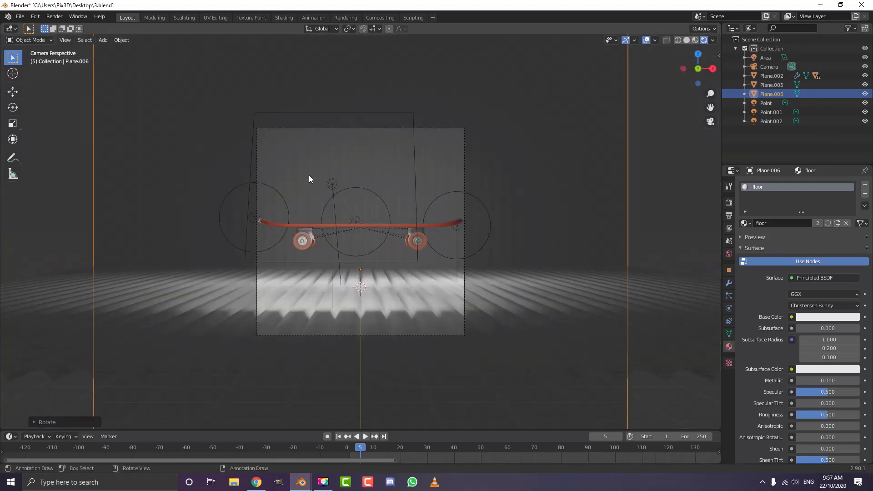
scroll(386, 225, up, 3)
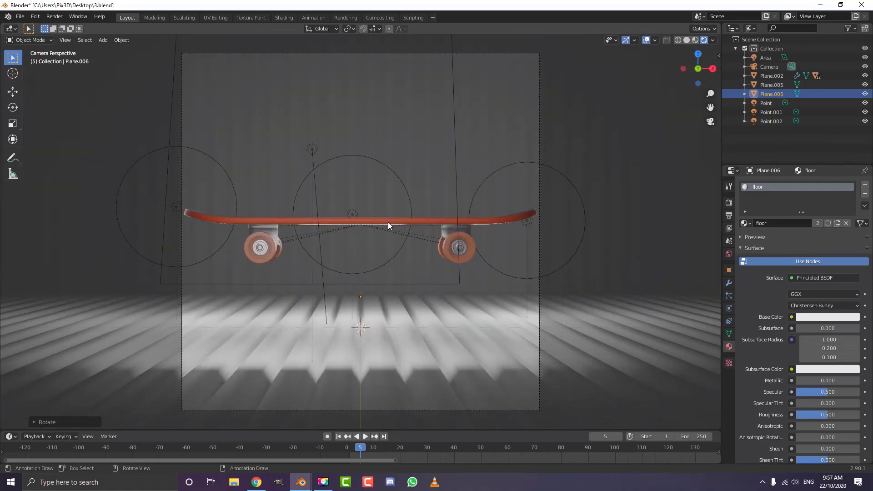
click(388, 222)
key(r)
key(r)
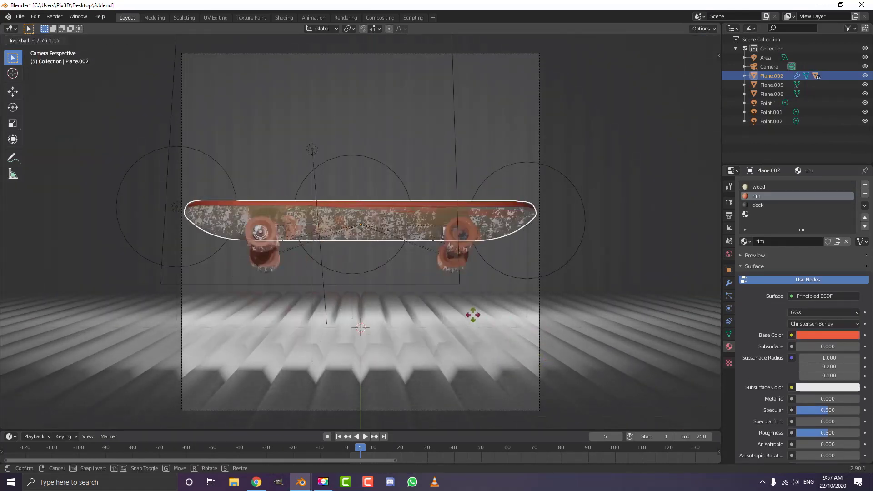
right_click(457, 325)
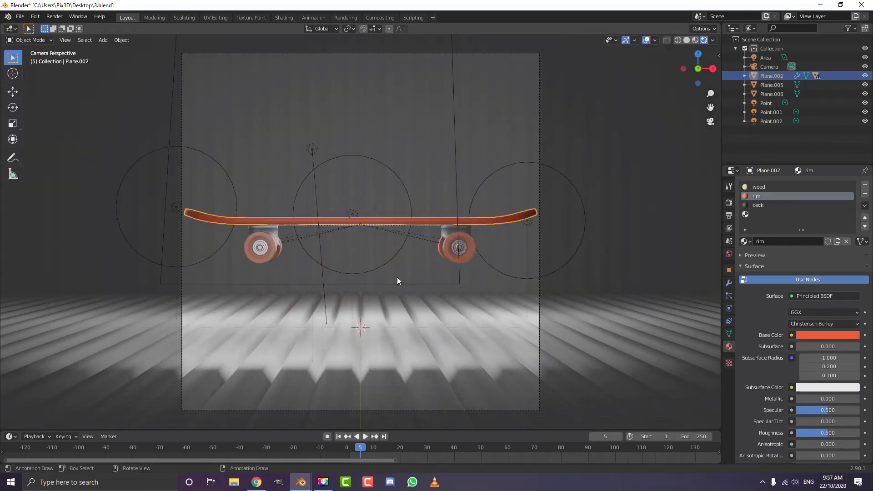
Step: Select the floor plane and open its floor material in the Shading workspace with a rendered camera view
key(z)
click(454, 279)
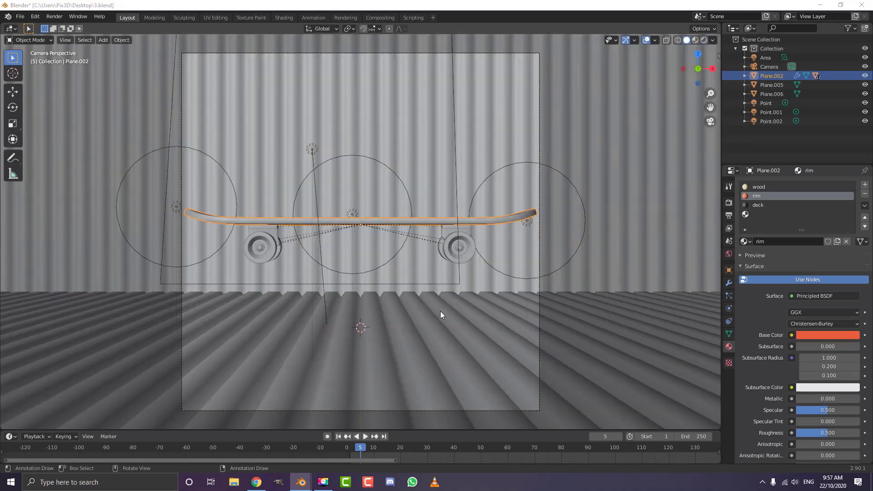
key(KP_0)
click(469, 290)
key(KP_0)
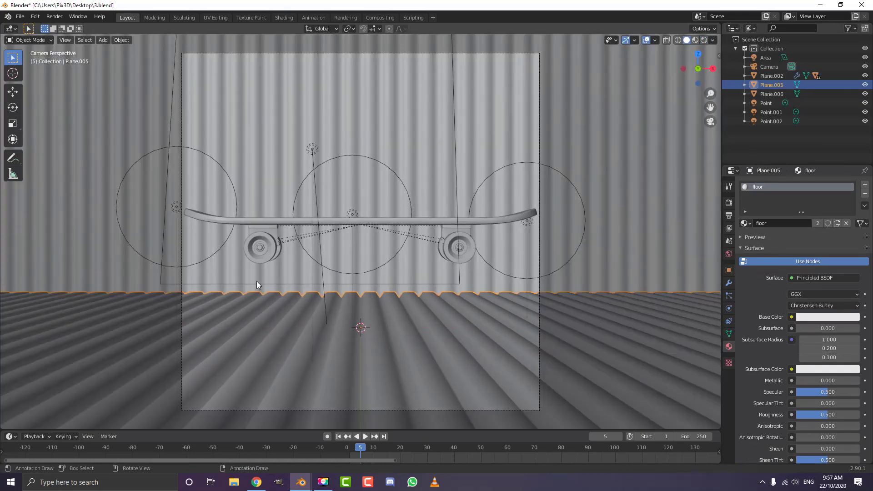
click(285, 18)
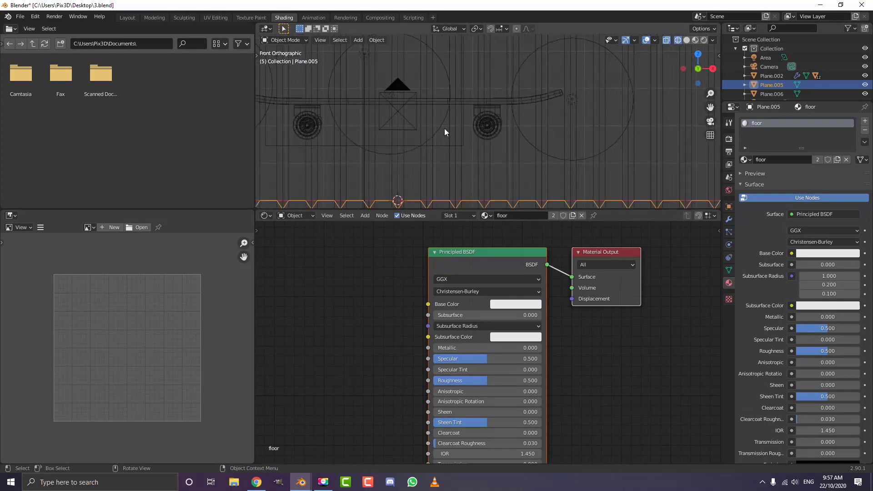
key(KP_0)
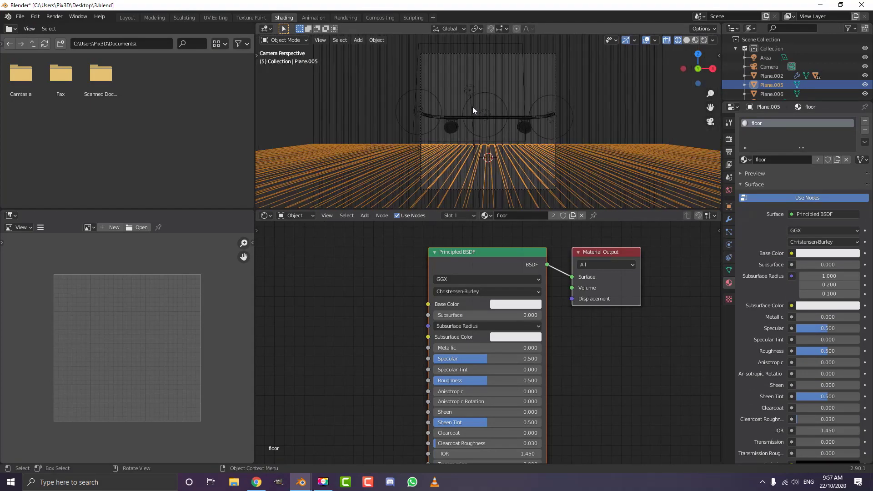
key(z)
click(474, 55)
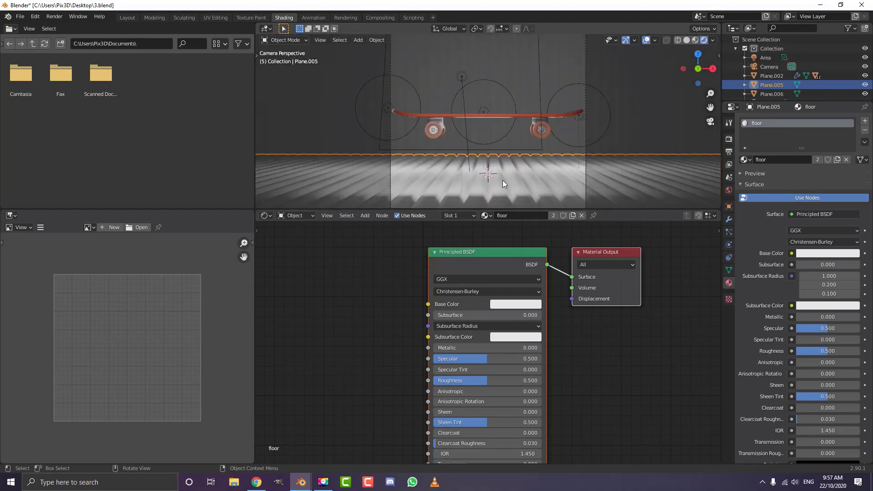
scroll(457, 269, up, 2)
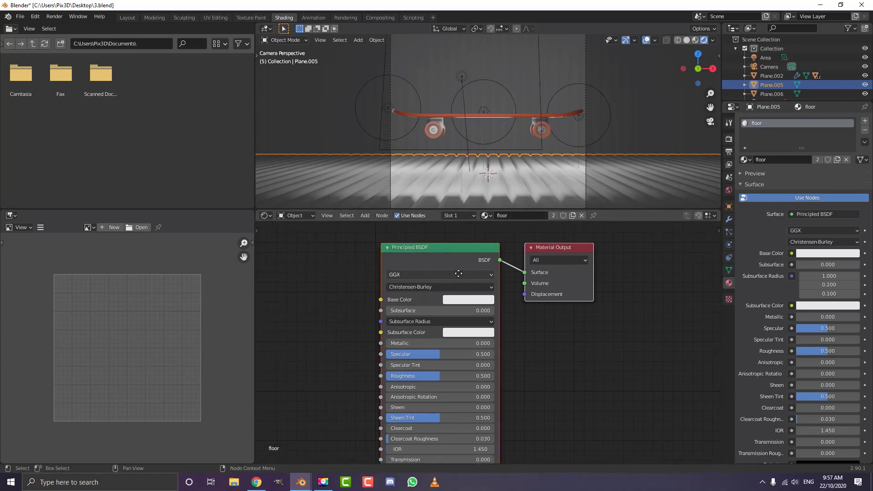
Step: Set the floor material's base color to purple with hue 0.742, saturation 0.729 and value 0.906
click(454, 290)
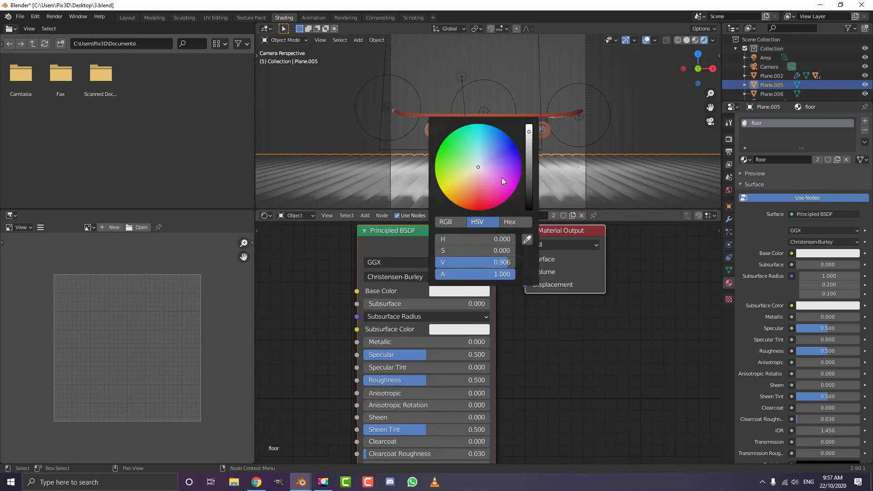
click(510, 165)
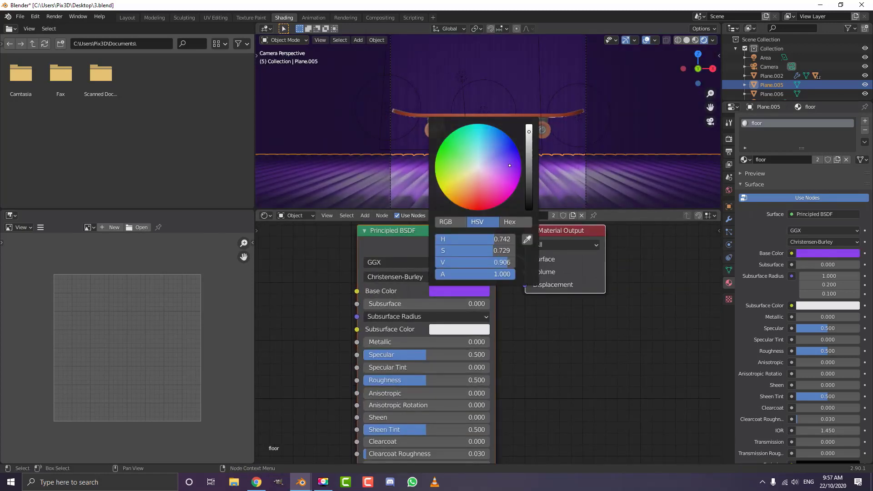
scroll(505, 137, up, 2)
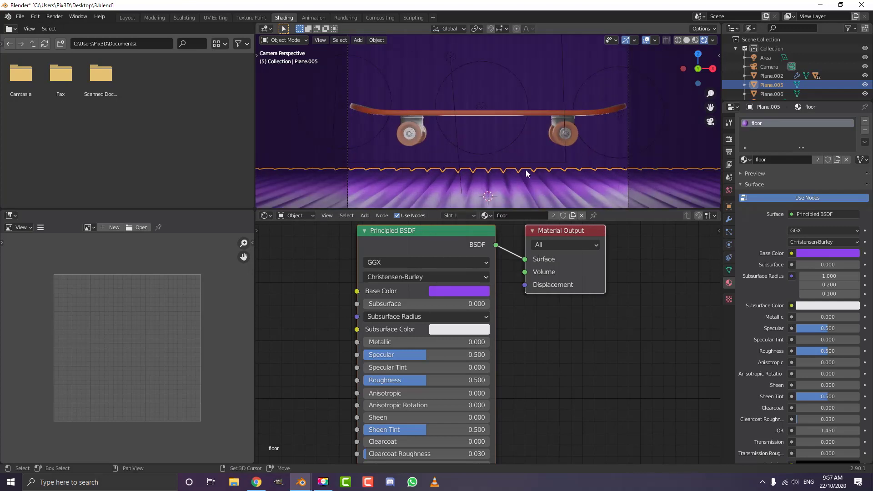
shift+middle_drag(527, 170, 520, 133)
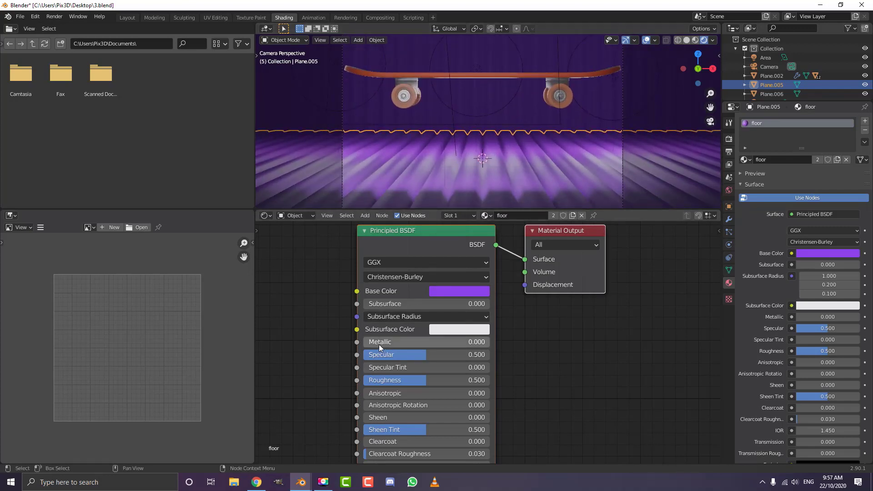
Step: Set the floor material's metallic to 1.000 and lower its roughness to about 0.39
drag(381, 344, 490, 345)
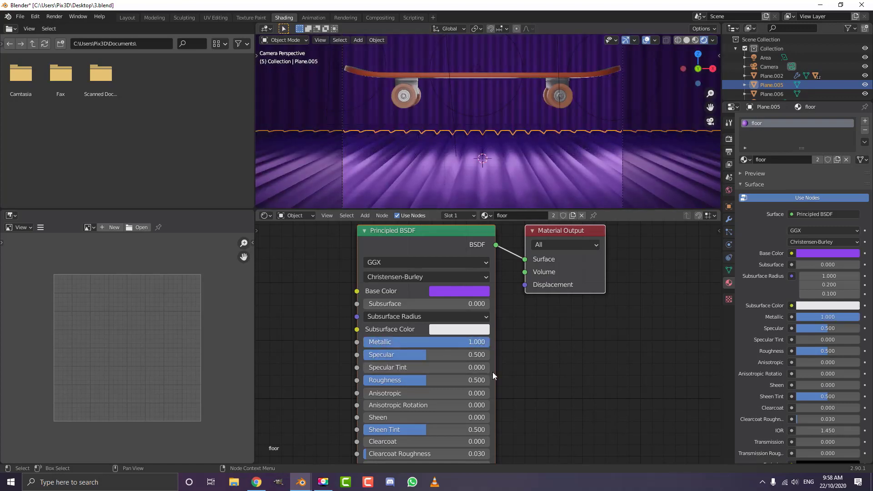
click(455, 381)
text(.4)
key(Return)
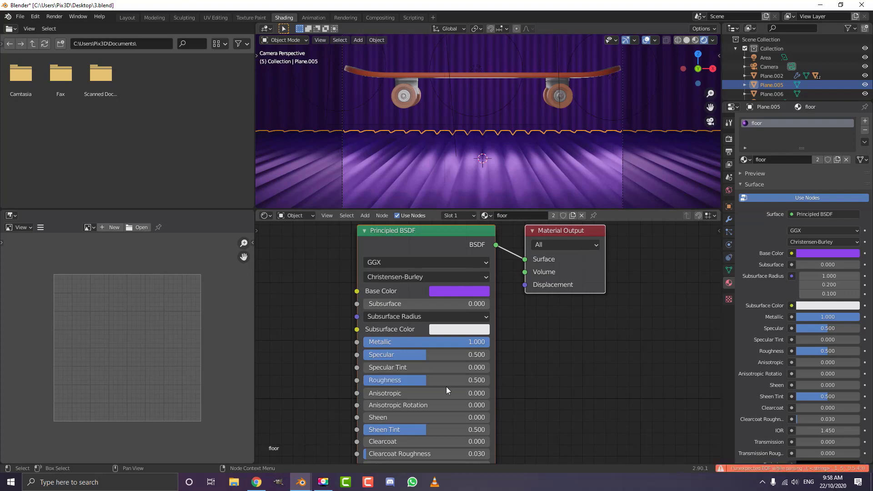
drag(445, 380, 431, 380)
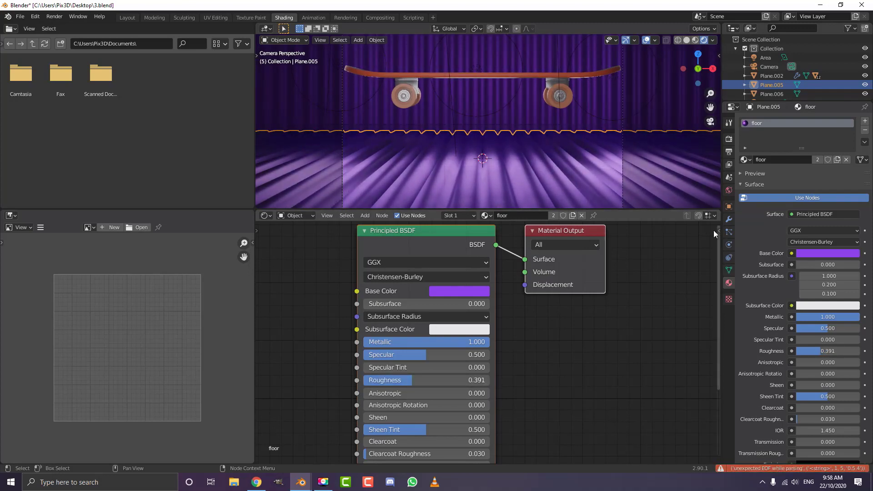
Step: Darken the world background color slightly
click(730, 189)
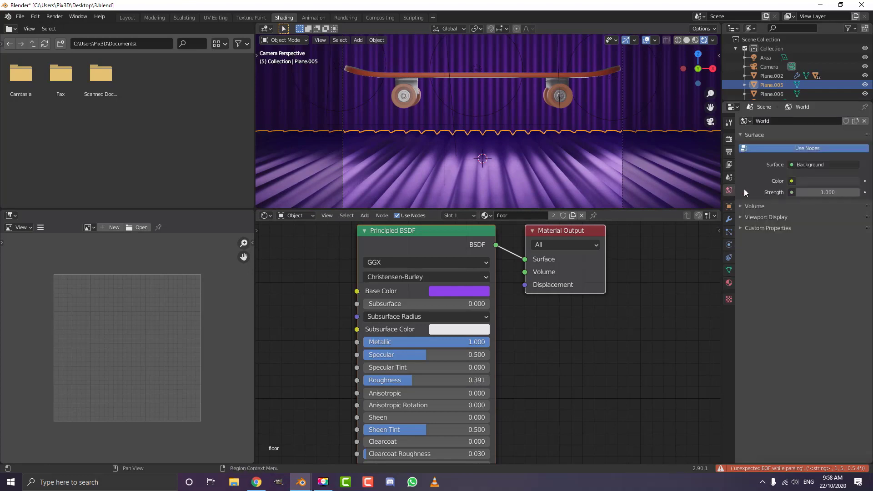
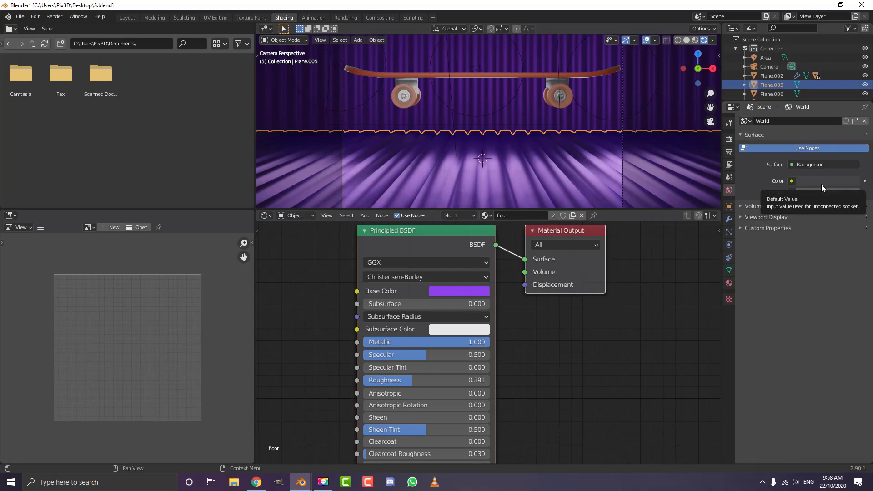
click(845, 181)
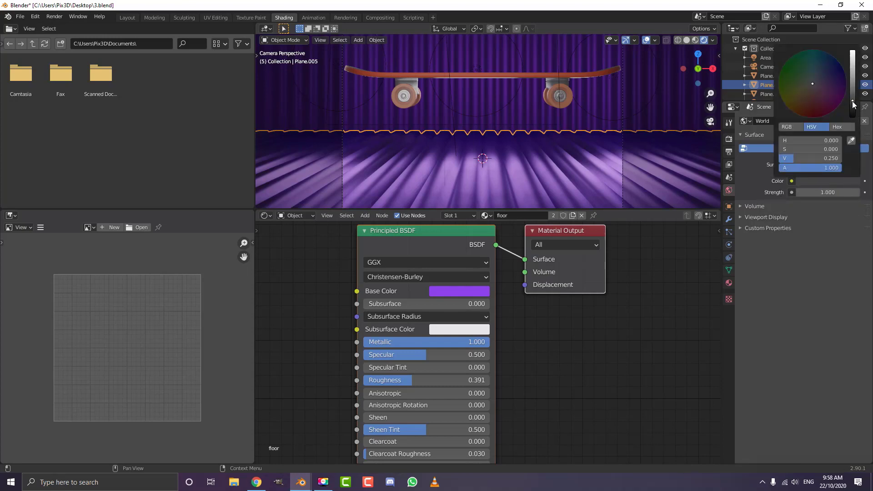
mouse_move(852, 101)
mouse_down()
mouse_move(853, 91)
mouse_move(852, 112)
mouse_move(852, 103)
mouse_up()
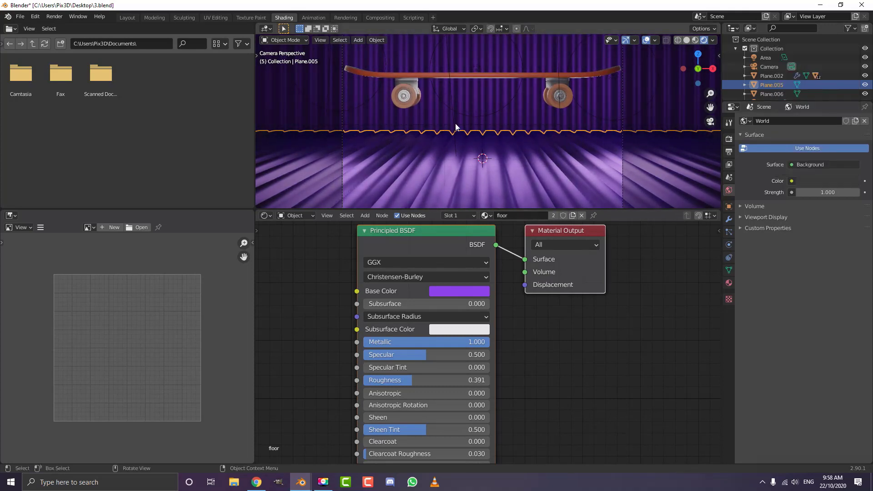
Step: Tilt the skateboard diagonally with its right end raised and trackball-rotate it to turn its underside toward the camera
scroll(474, 132, down, 4)
scroll(453, 131, up, 2)
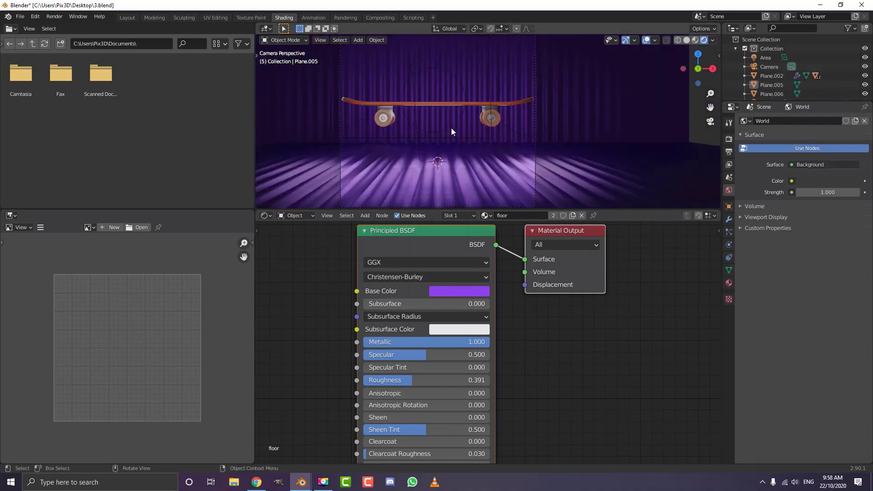
click(443, 105)
click(443, 105)
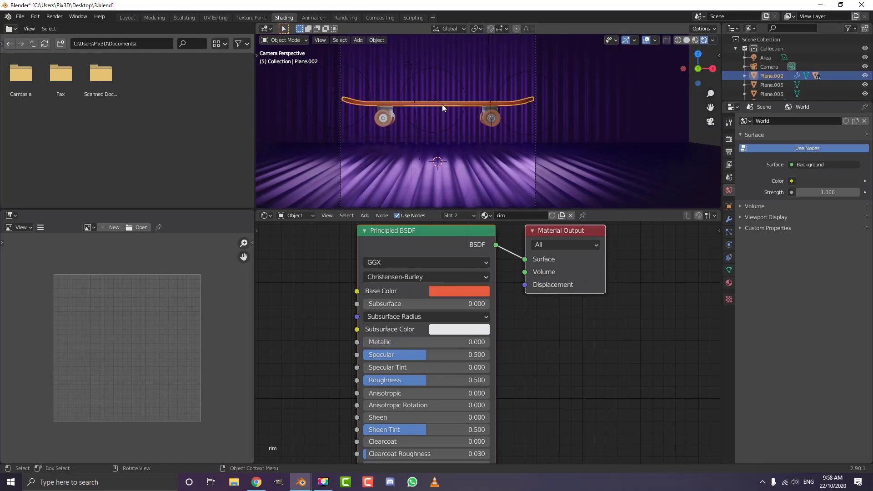
key(r)
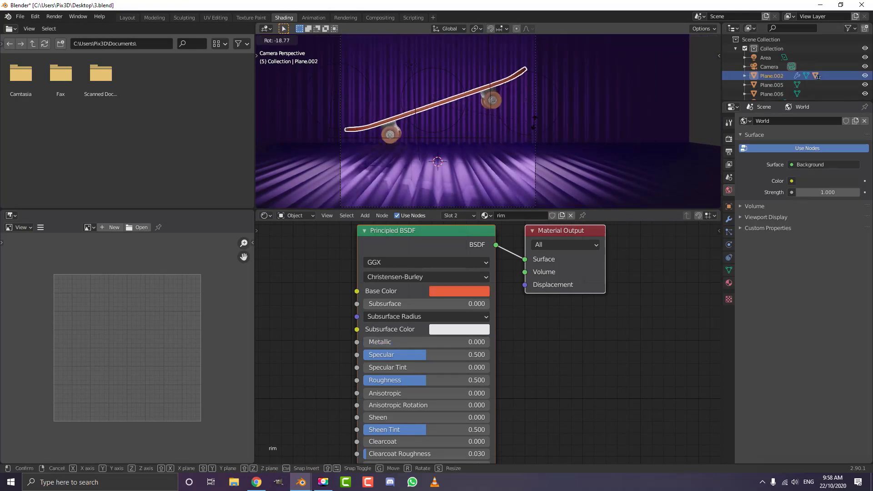
click(496, 127)
key(r)
key(r)
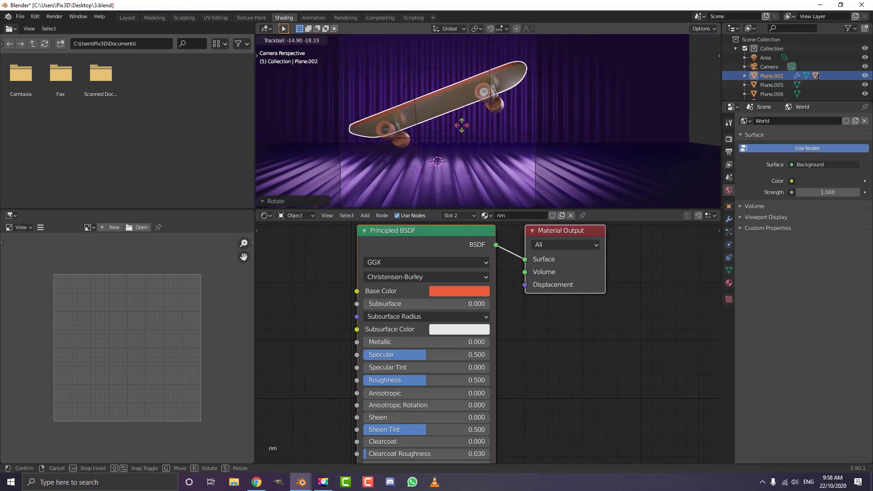
click(461, 126)
Step: Return to the Layout workspace and move the skateboard down about 0.2 m within the camera frame
click(127, 19)
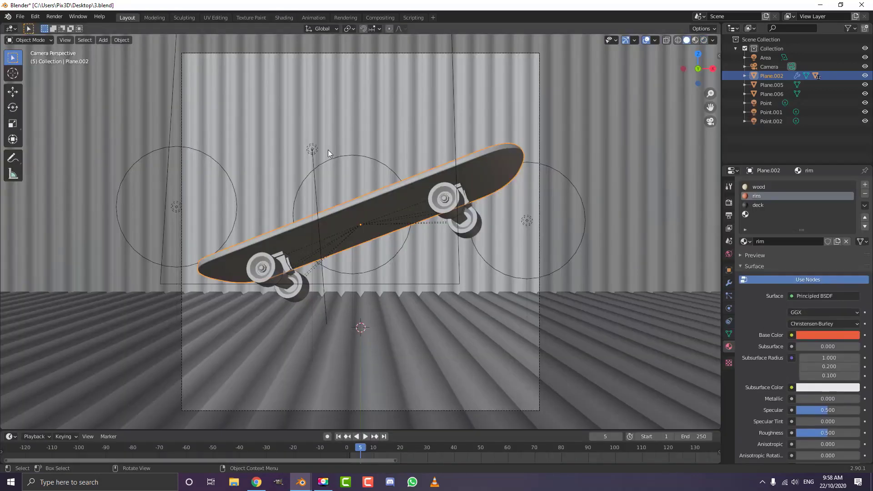
scroll(336, 174, down, 1)
scroll(336, 175, up, 1)
shift+middle_drag(387, 249, 377, 219)
key(g)
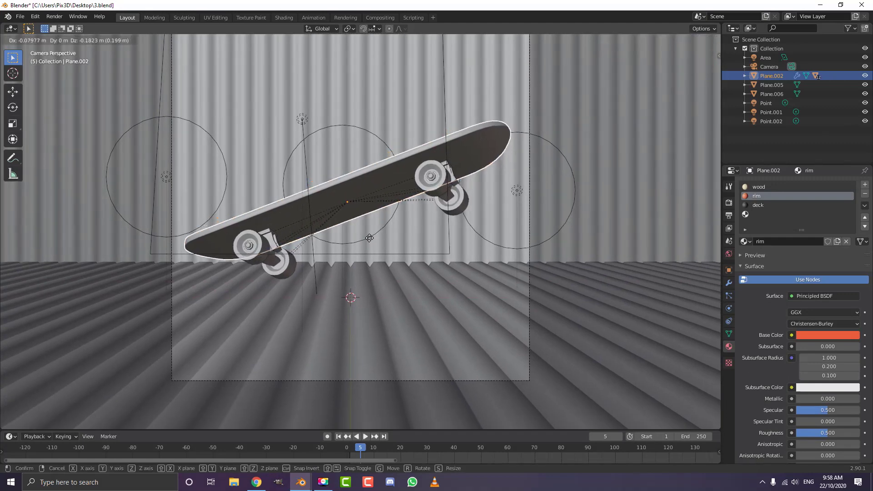
click(366, 243)
Step: Trackball-rotate the skateboard in the front wireframe view to expose more of its underside
key(KP_1)
scroll(375, 240, up, 2)
key(z)
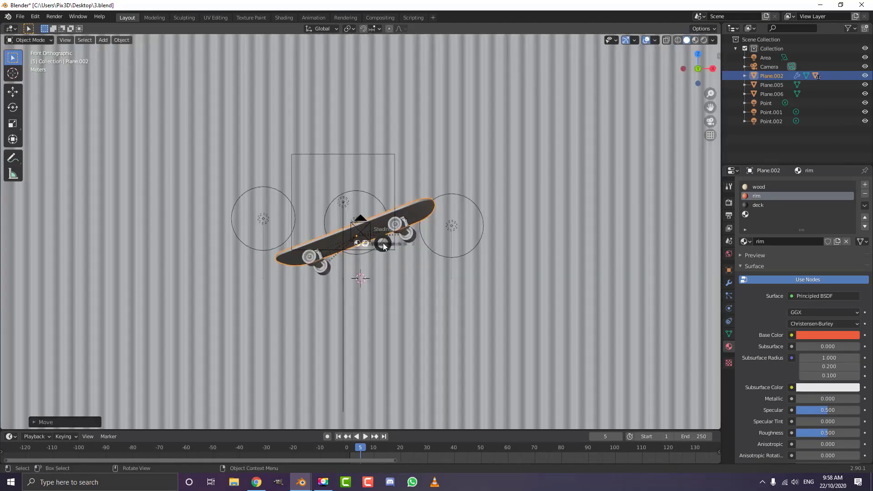
click(309, 252)
shift+middle_drag(360, 298, 350, 274)
key(r)
key(r)
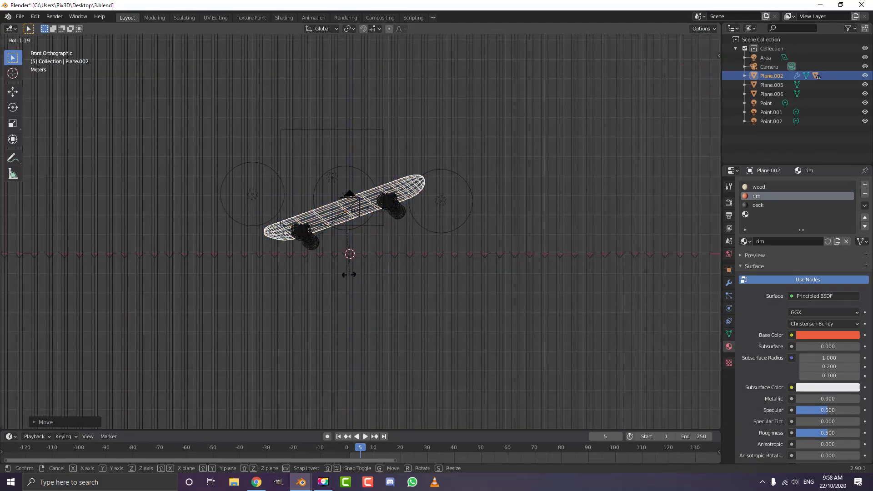
click(347, 266)
Step: Move the skateboard up about 0.2 m, adjust its tilt slightly and check it in the rendered camera view
key(g)
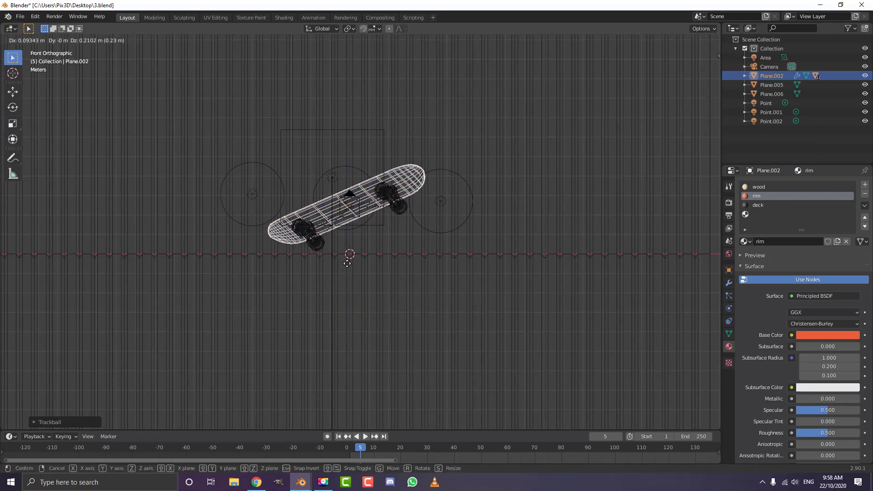
click(348, 262)
key(r)
click(432, 275)
key(KP_0)
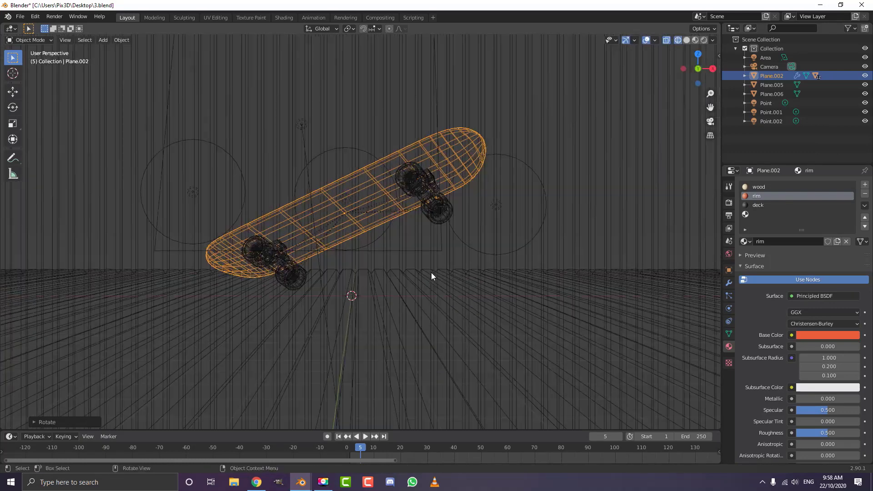
key(z)
click(394, 212)
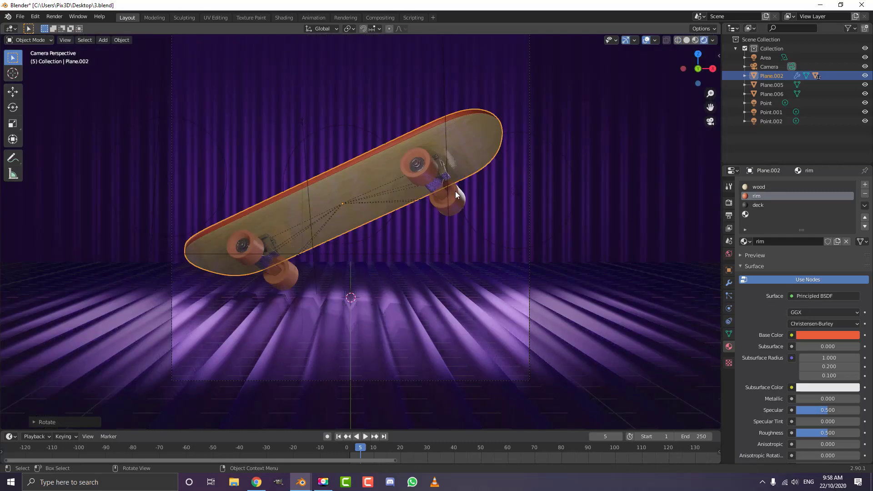
Step: Move the skateboard straight up about 0.17 m in the camera view
key(g)
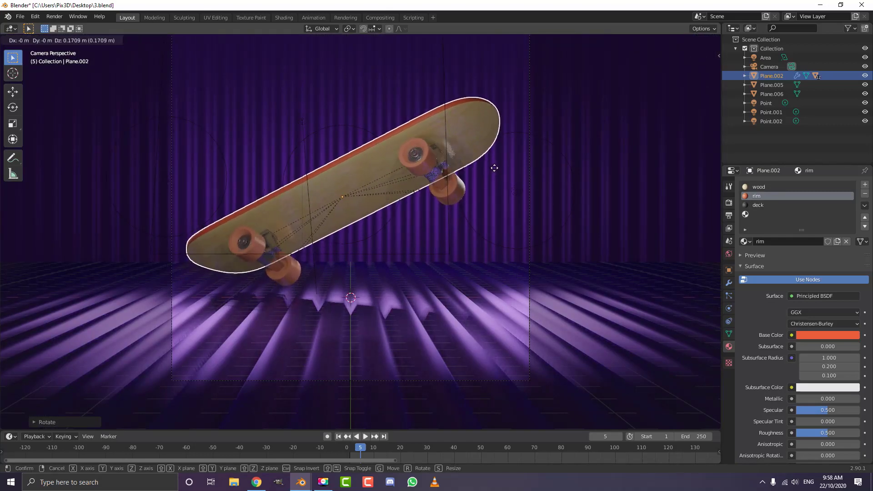
click(493, 169)
Step: Set the middle point light's power to 447.5 W and move it up above the skateboard deck
click(364, 130)
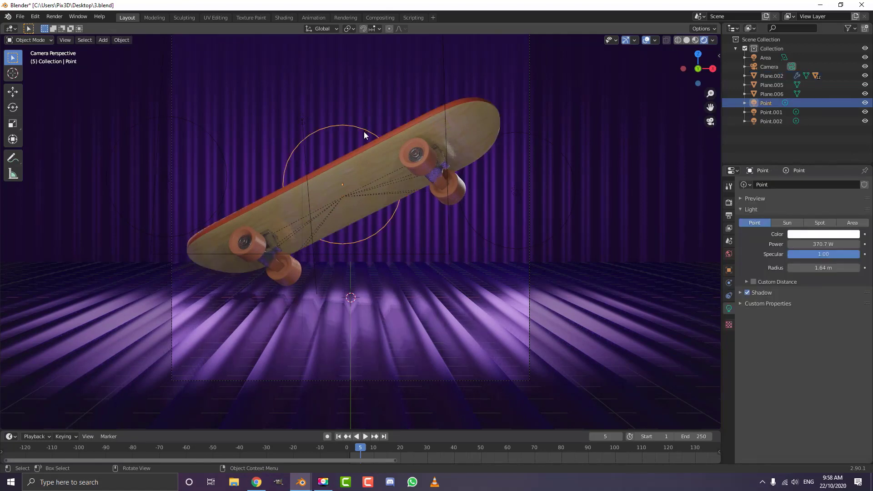
drag(811, 244, 828, 244)
key(g)
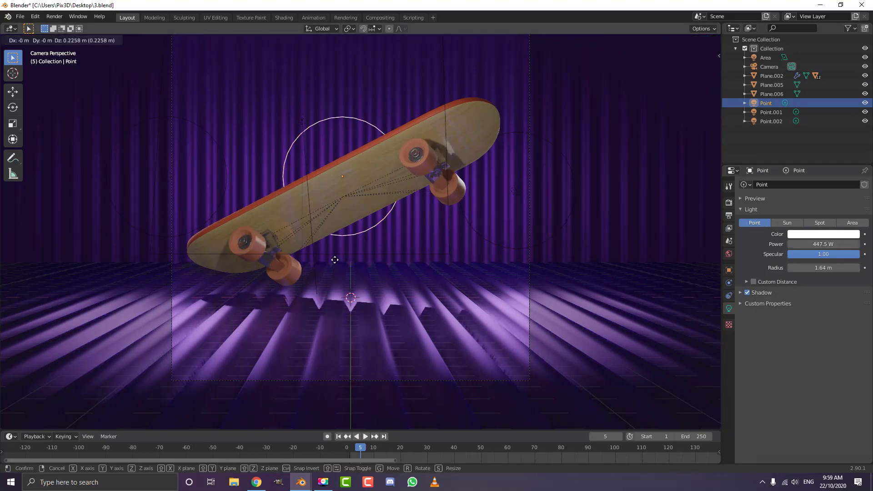
click(321, 209)
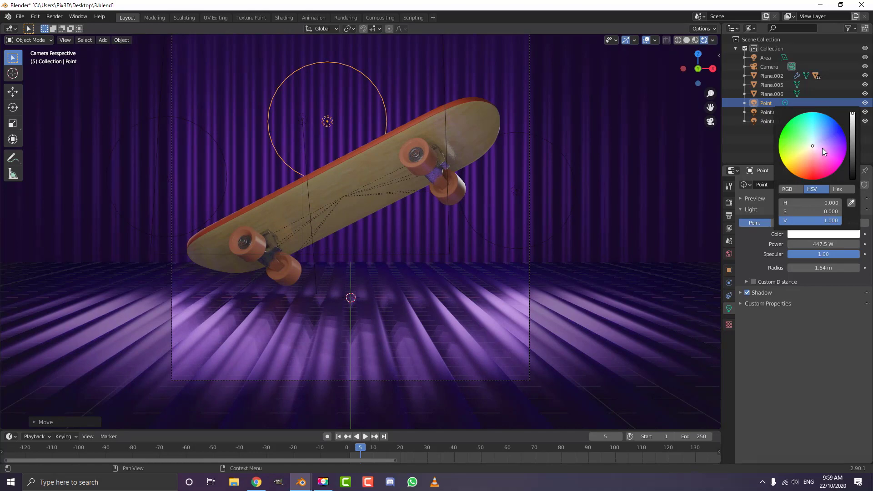
Step: Tint the middle point light pale purple and move it about 3.3 m away from the back wall, close to the skateboard
click(822, 148)
middle_drag(363, 157, 280, 206)
scroll(346, 222, up, 1)
key(g)
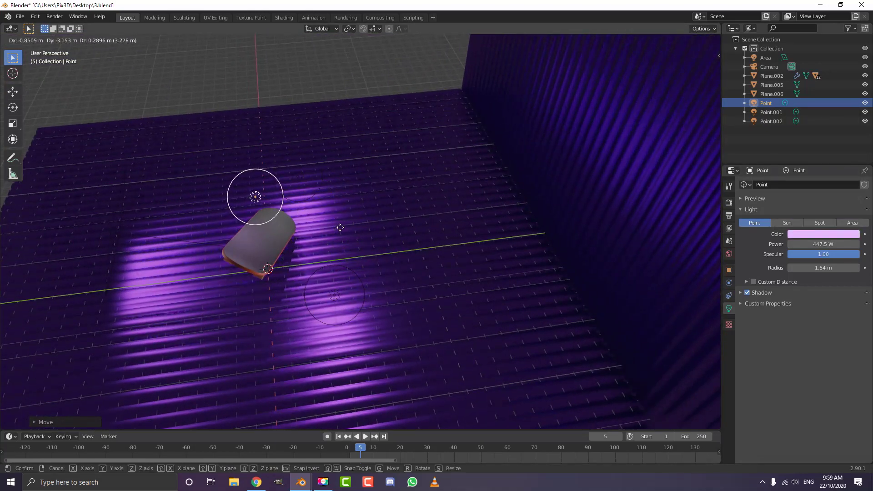
click(339, 229)
Step: Move the white right-hand point light close to the skateboard in the top view and adjust its position in perspective
middle_drag(285, 214, 444, 229)
click(445, 227)
key(KP_7)
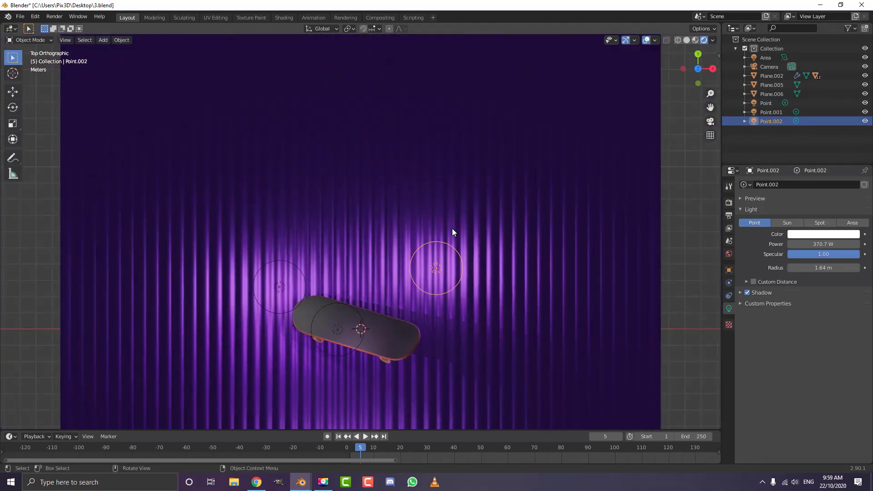
key(g)
click(372, 301)
middle_drag(372, 306, 409, 238)
key(g)
click(429, 208)
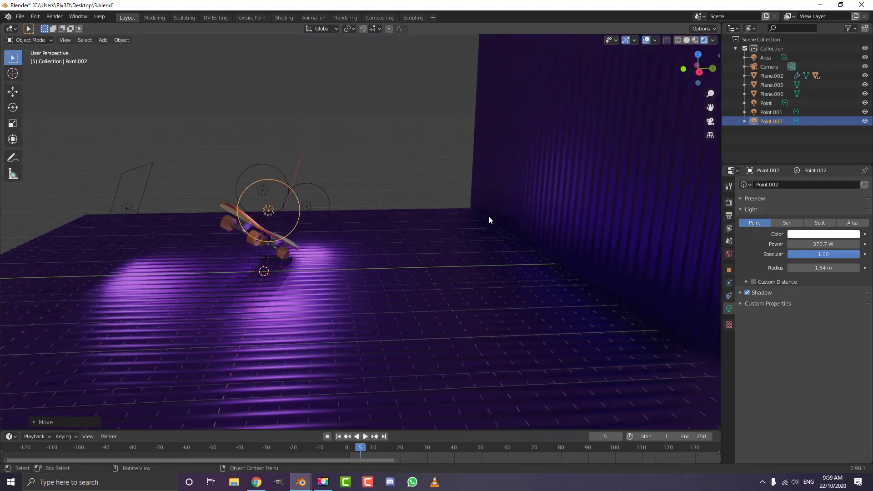
Step: Move the right-hand point light up in the camera view so it sits just above the skateboard's raised end
key(KP_0)
scroll(477, 210, up, 5)
shift+middle_drag(475, 193, 373, 250)
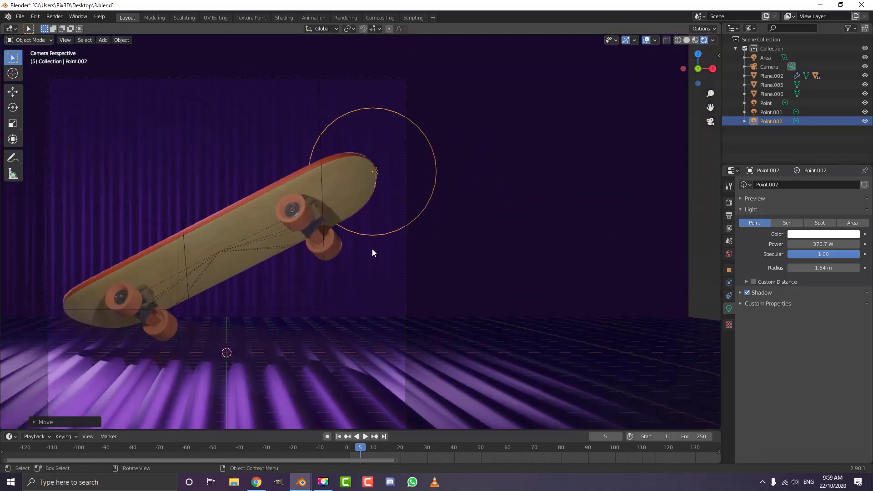
key(g)
click(386, 222)
Step: Set the right-hand point light's power to 468.7 W and its colour to pale purple with hue 0.779 and saturation 0.298
scroll(397, 177, up, 3)
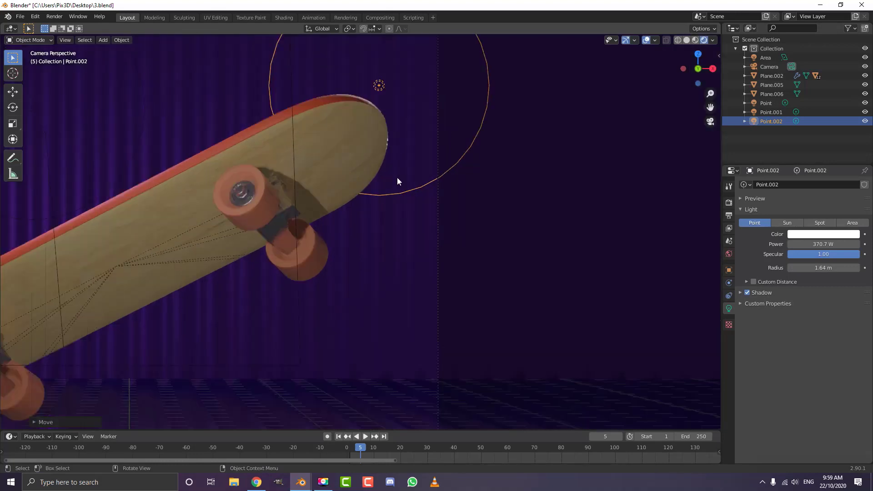
scroll(383, 157, down, 4)
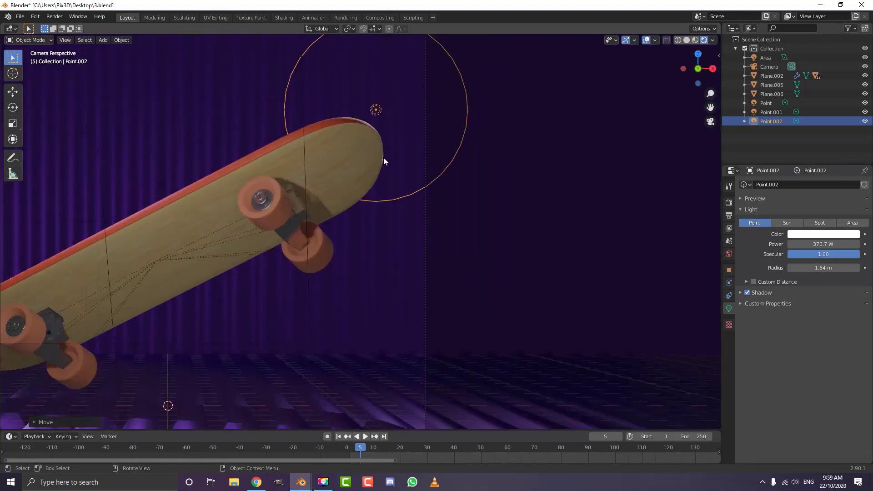
scroll(383, 115, up, 5)
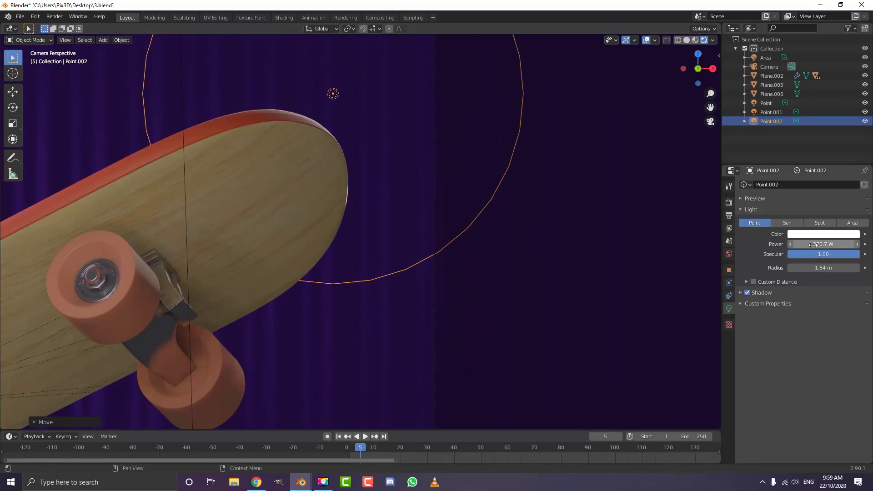
drag(813, 244, 836, 245)
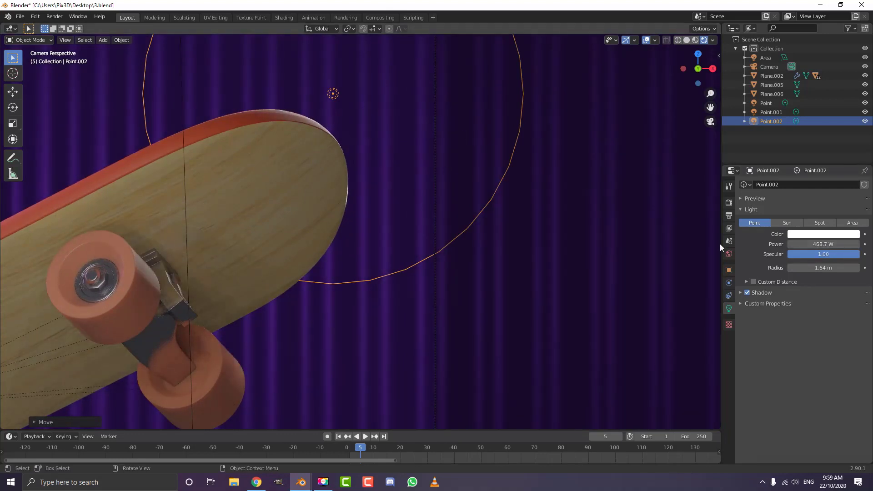
click(808, 234)
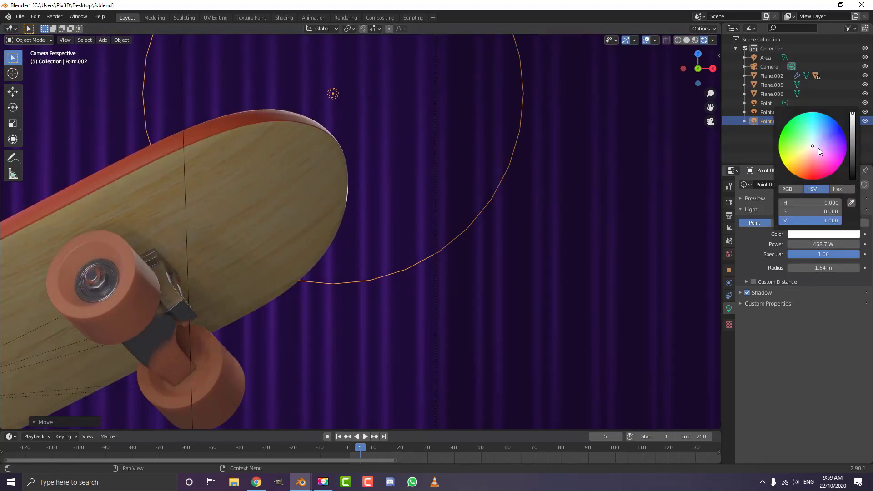
drag(818, 148, 822, 147)
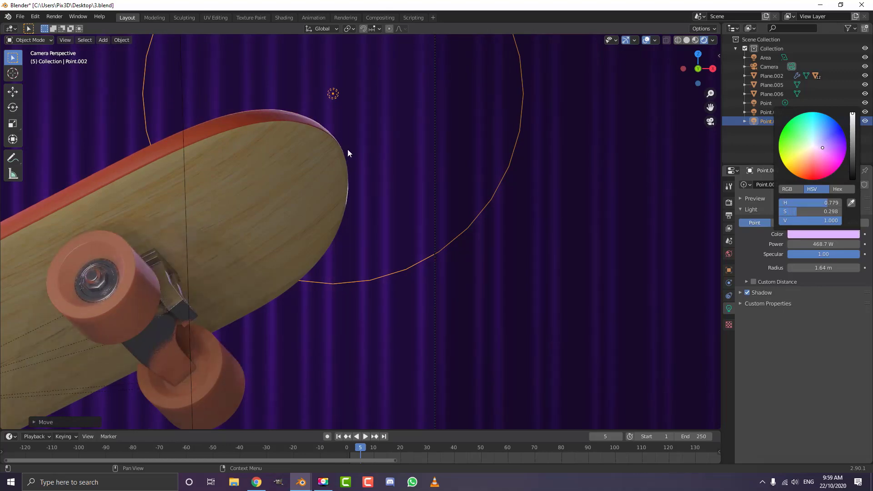
scroll(317, 222, down, 8)
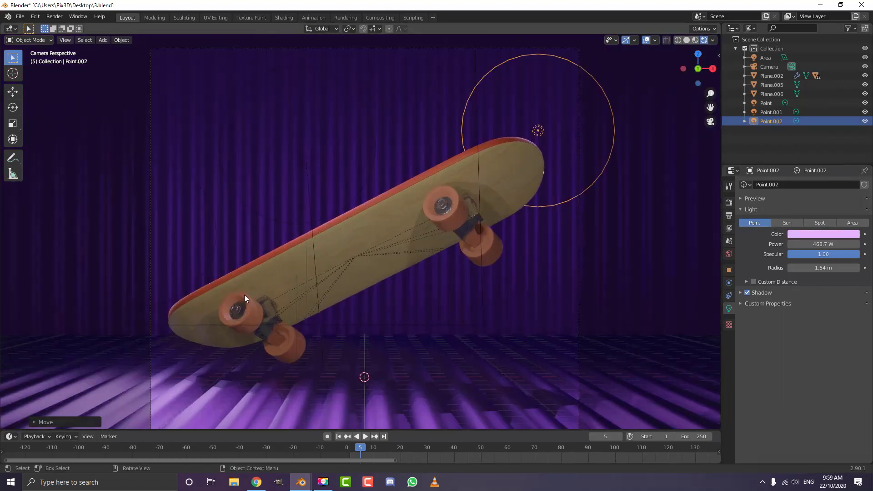
Step: Move the left-hand point light about 1.4 m away from the back wall, next to the skateboard's lower end
click(197, 280)
middle_drag(220, 278, 195, 320)
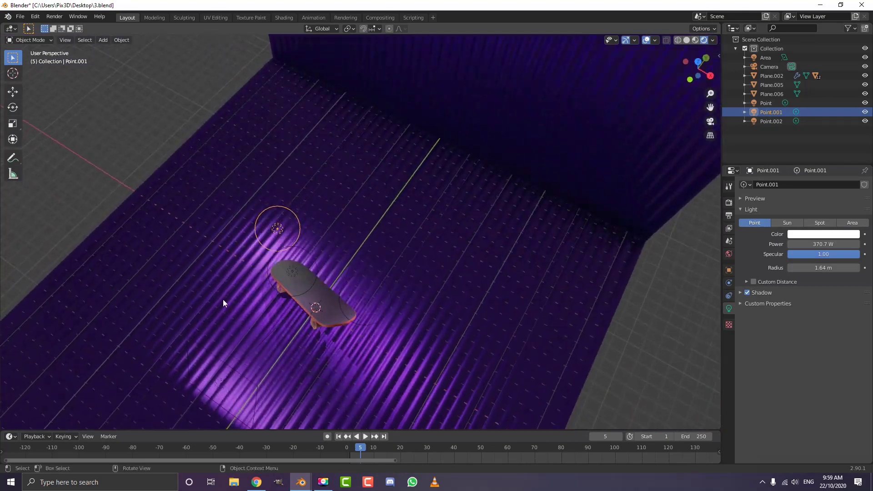
scroll(236, 291, up, 2)
middle_drag(312, 235, 284, 261)
key(g)
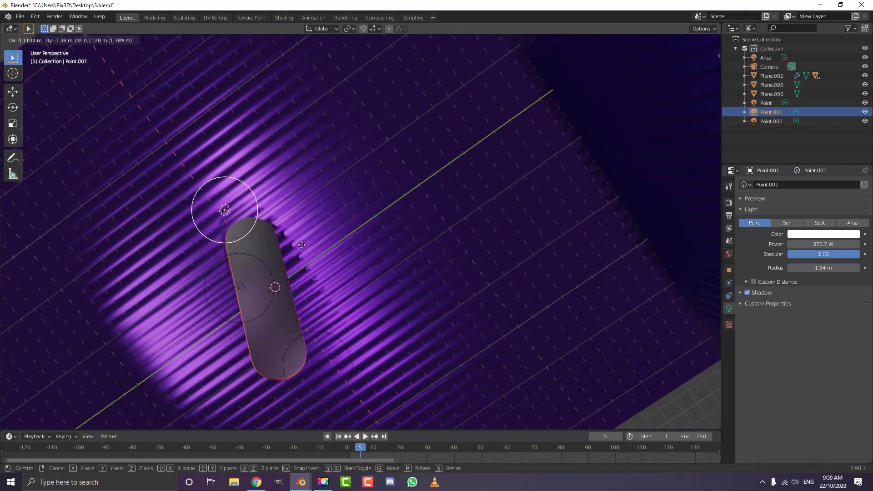
click(298, 245)
Step: Tint the left-hand point light a pale salmon orange
middle_drag(294, 299, 472, 198)
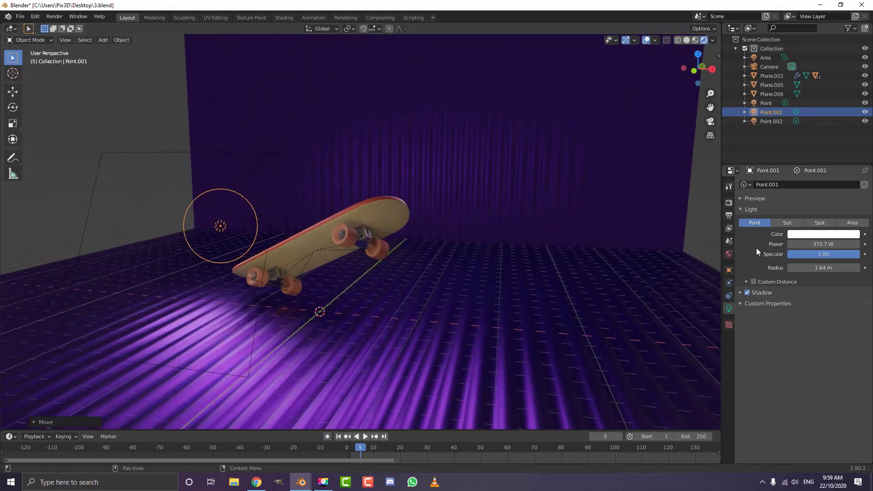
click(822, 236)
click(810, 157)
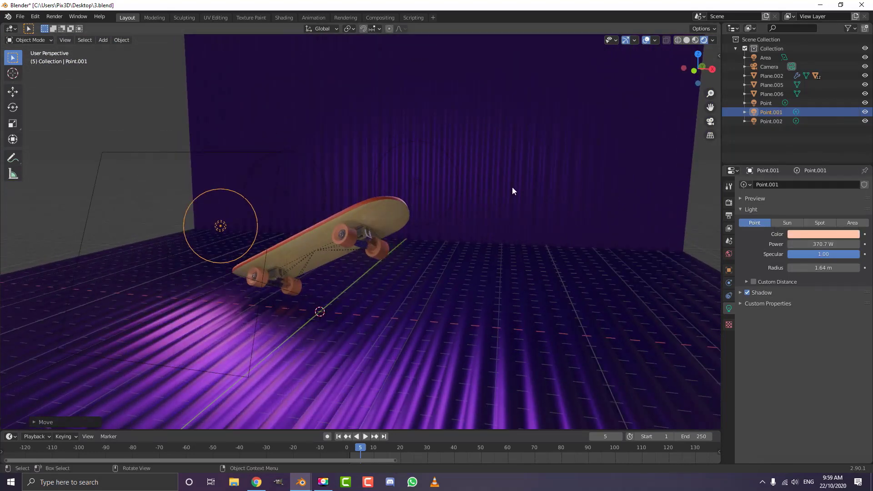
Step: Move the left-hand point light about 0.73 m toward the skateboard's lower end in the camera view
key(KP_0)
scroll(189, 291, up, 4)
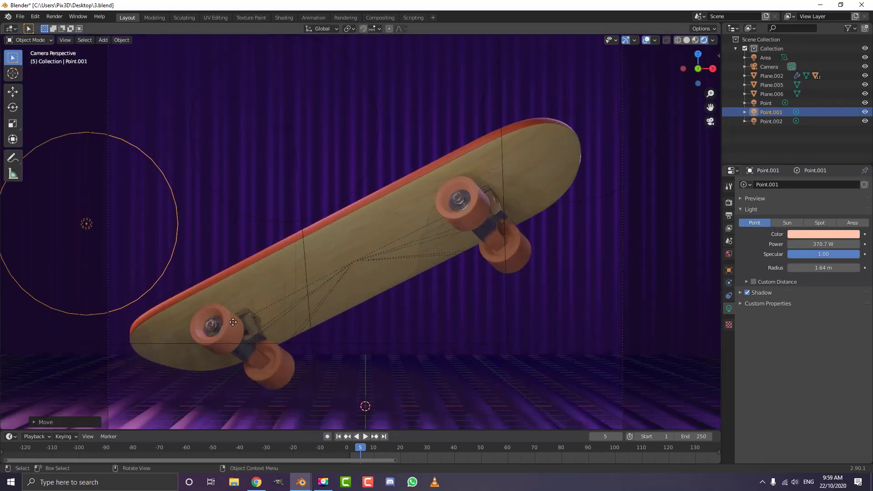
key(g)
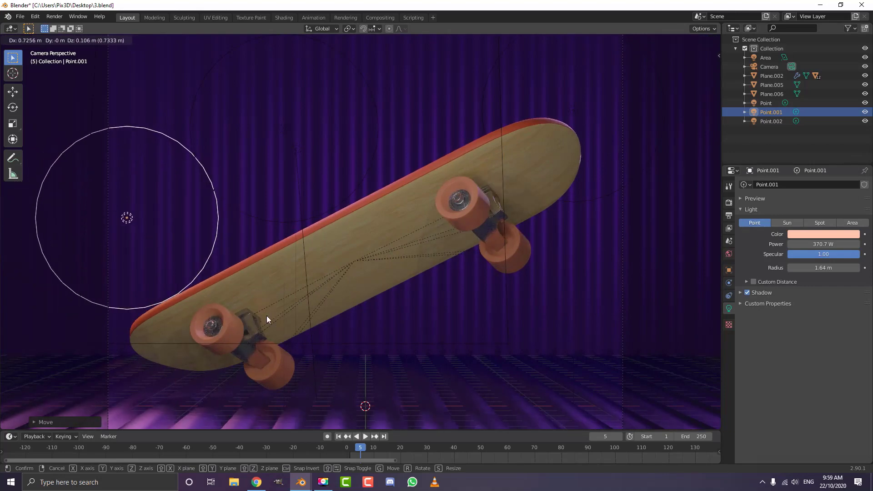
click(266, 316)
scroll(383, 196, down, 4)
Step: Duplicate the pale purple middle point light and place the copy beside it near the skateboard
click(366, 208)
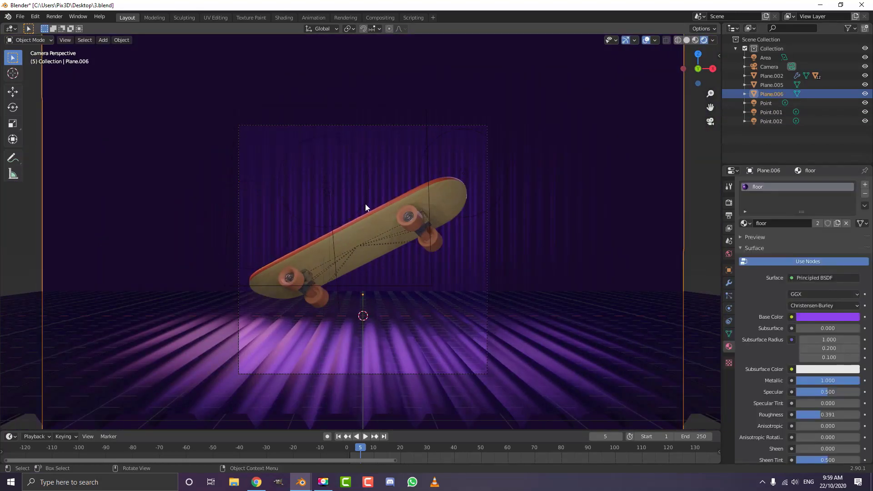
key(KP_0)
middle_drag(352, 210, 266, 238)
click(282, 221)
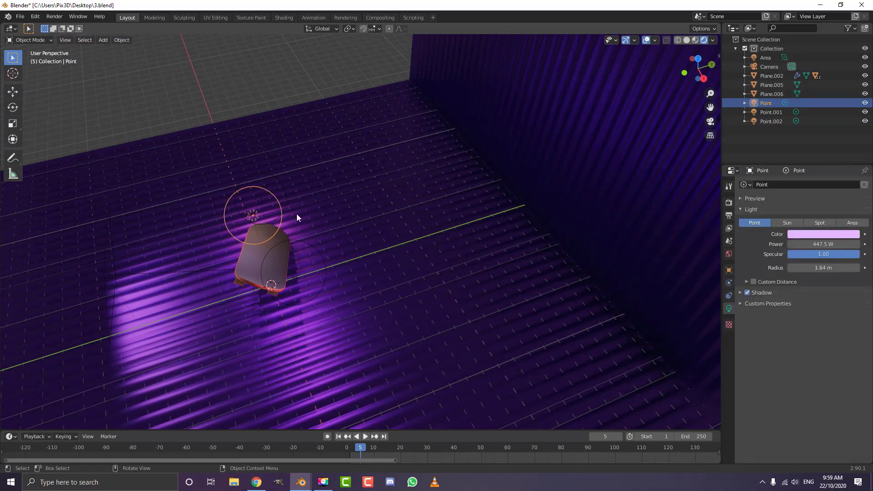
middle_drag(296, 214, 268, 180)
key(shift+d)
click(251, 227)
Step: Move the duplicated point light about 0.47 m up and right in the camera view, above the skateboard's upper edge
key(KP_0)
scroll(268, 183, up, 2)
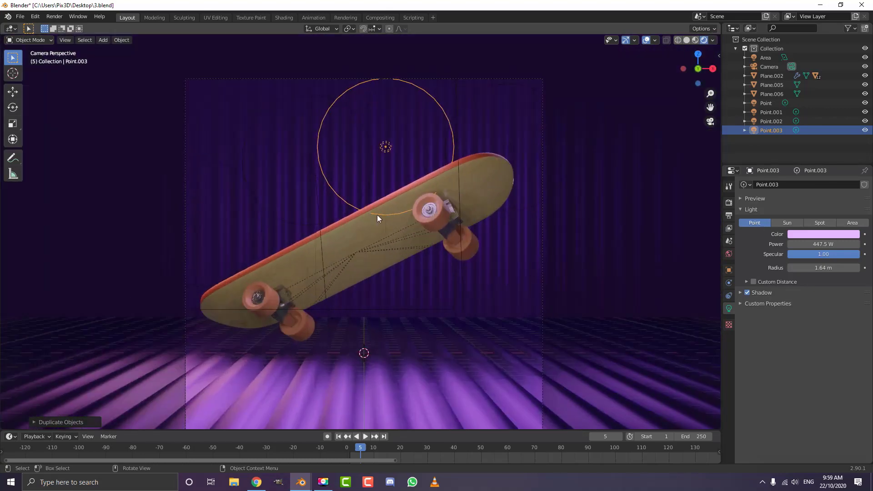
key(g)
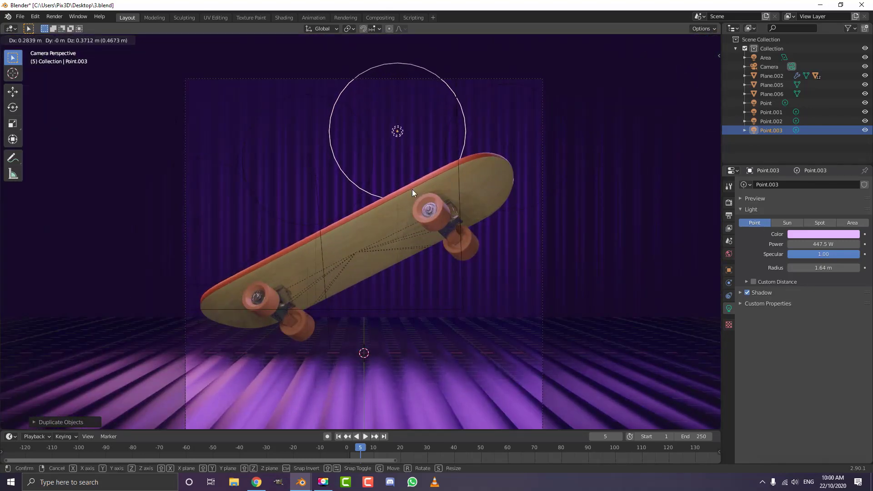
click(410, 190)
scroll(400, 183, down, 2)
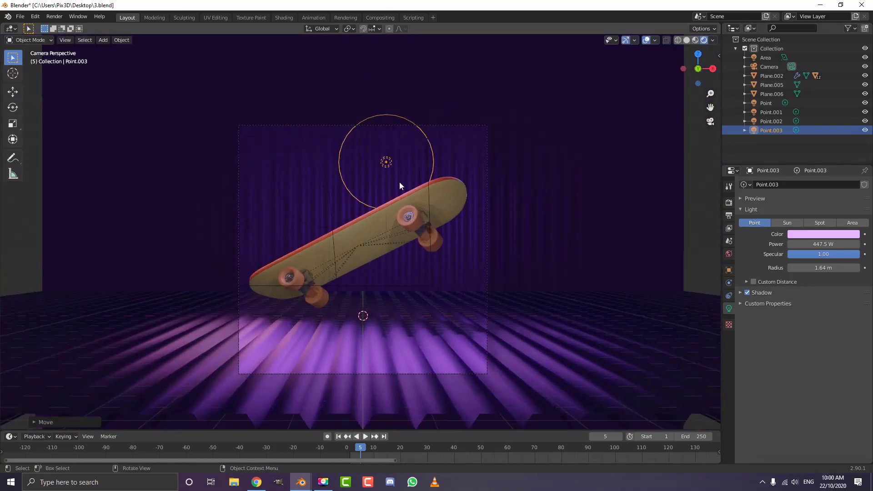
scroll(390, 186, down, 1)
Step: Switch the viewport to solid shading and set the area light's power to 300 W
middle_drag(420, 165, 345, 226)
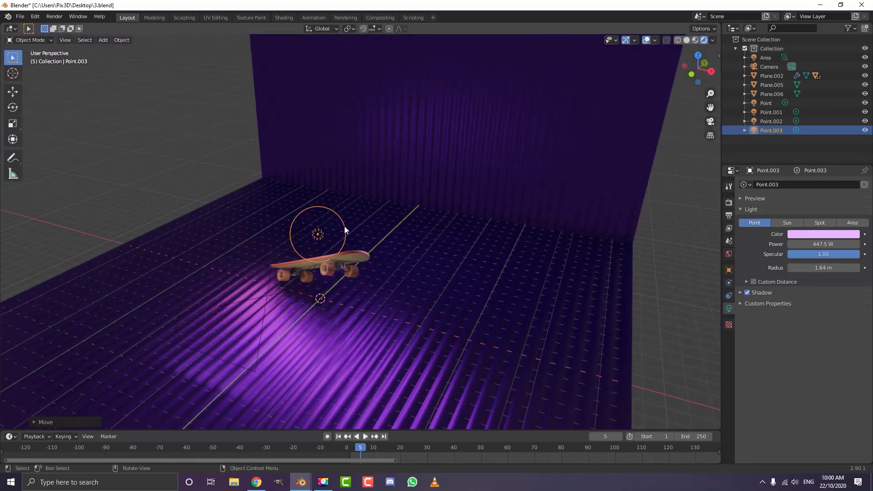
scroll(342, 228, down, 3)
click(312, 266)
click(314, 266)
click(324, 266)
key(z)
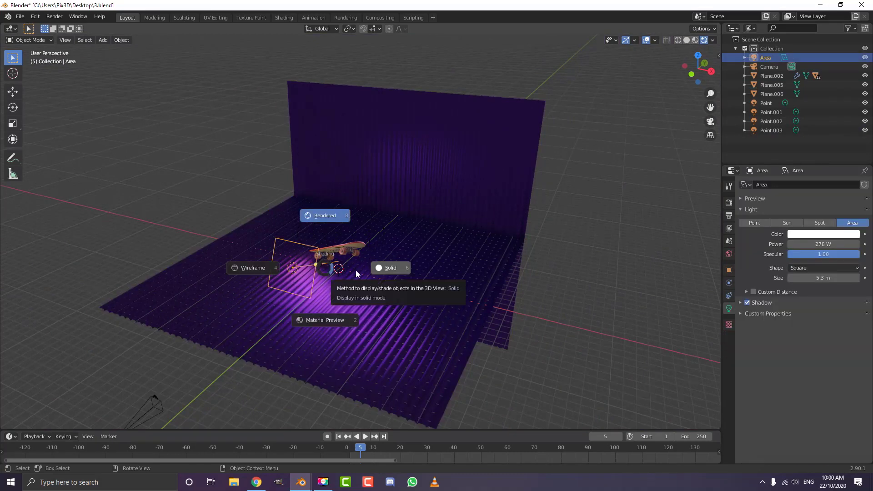
click(383, 268)
mouse_move(337, 268)
middle_down()
mouse_move(289, 247)
mouse_move(318, 254)
middle_up()
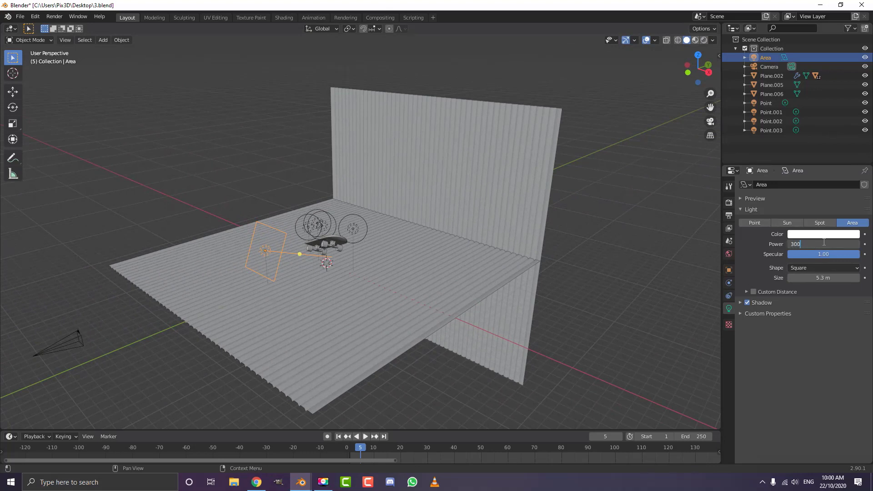
Step: Rotate the area light to point straight at the back wall and move it about 2.6 m toward the skateboard
middle_drag(615, 266, 414, 227)
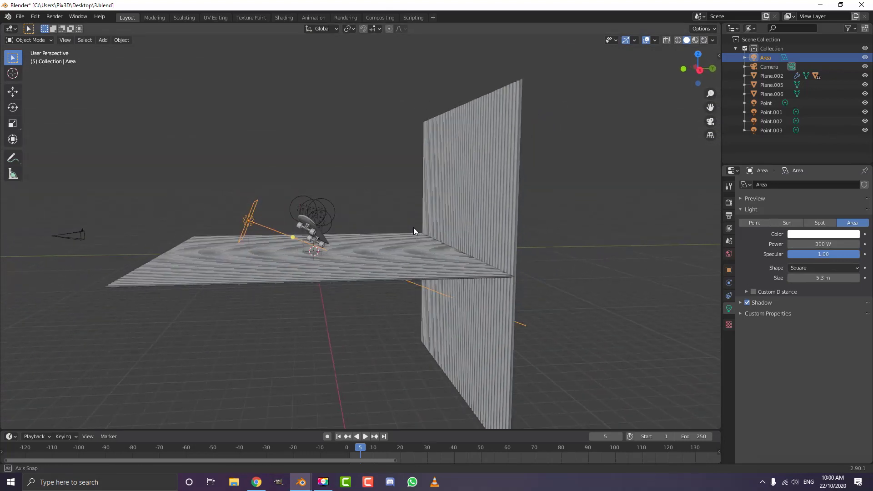
key(r)
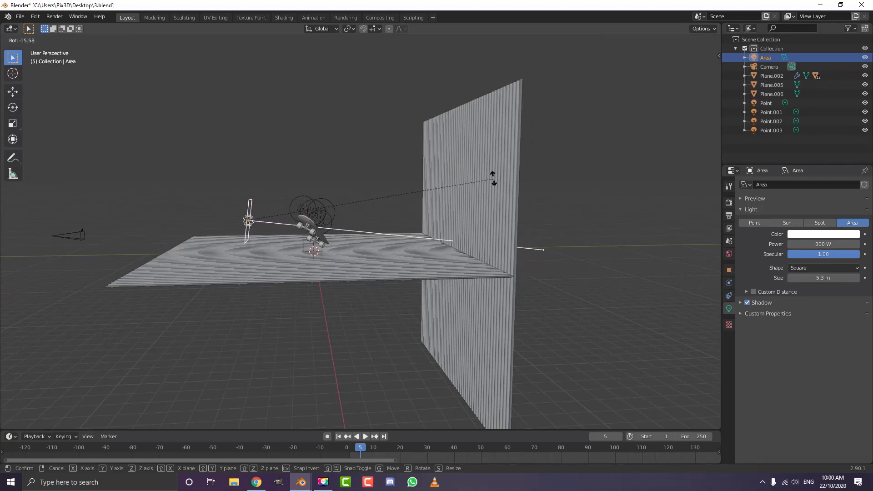
click(501, 155)
key(g)
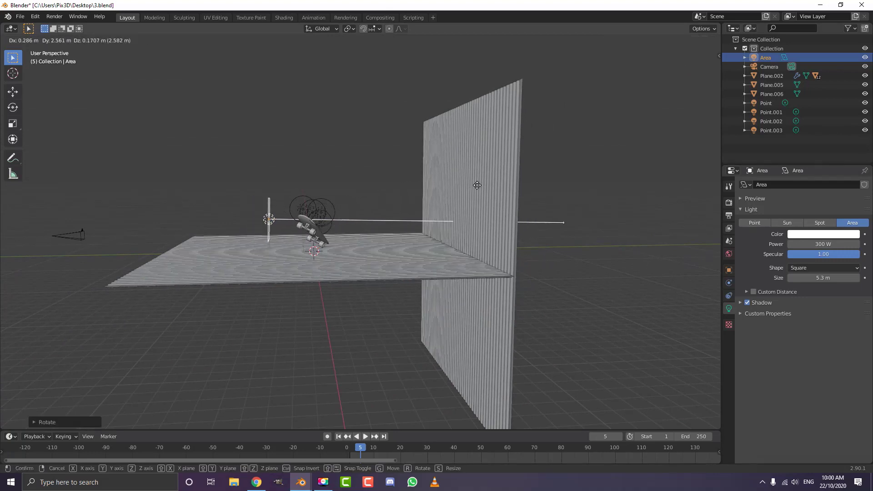
click(475, 185)
Step: Show the camera view in rendered shading and tilt the area light about 19° around the skateboard with a trackball rotation
key(KP_0)
key(z)
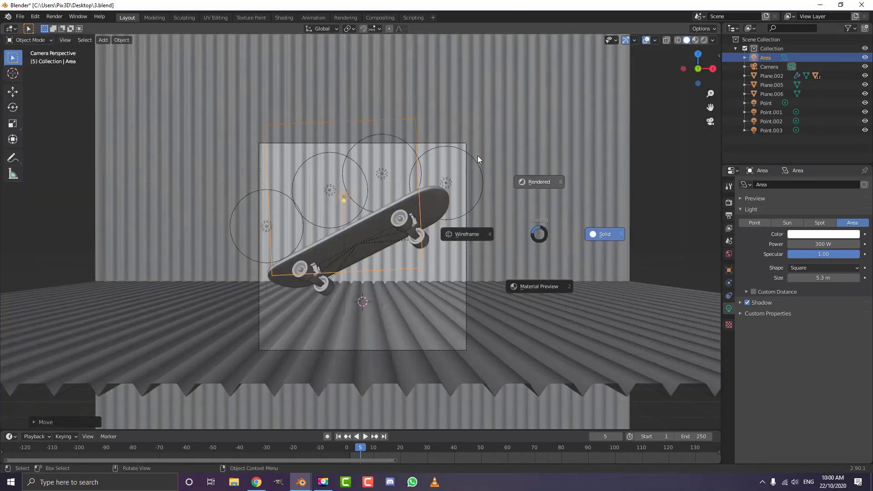
click(524, 180)
scroll(371, 231, up, 2)
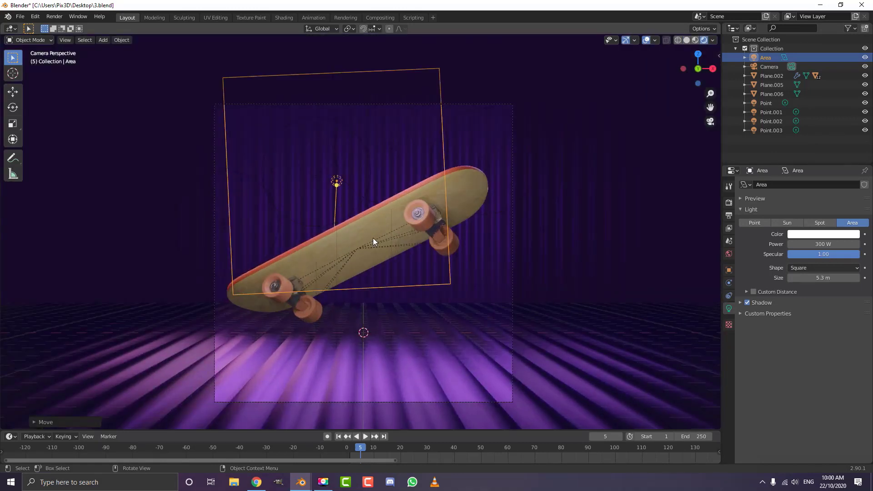
shift+middle_drag(381, 243, 378, 233)
key(r)
key(r)
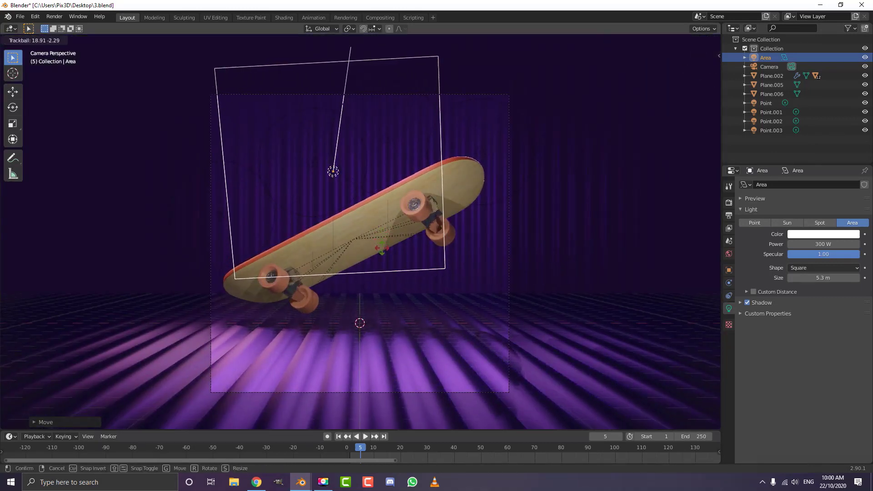
click(383, 248)
Step: Move the area light about 1.14 m down and right in the camera view and tint it pale pink (hue 0.814, saturation 0.203)
key(g)
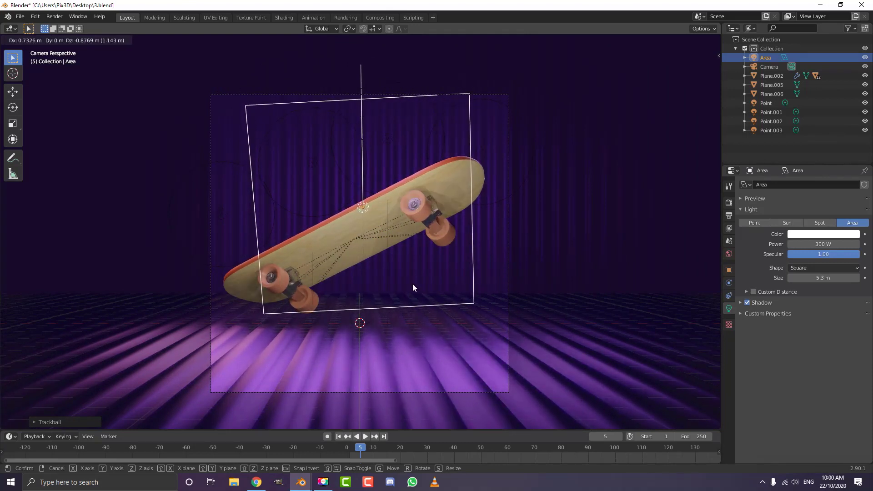
click(413, 287)
click(823, 235)
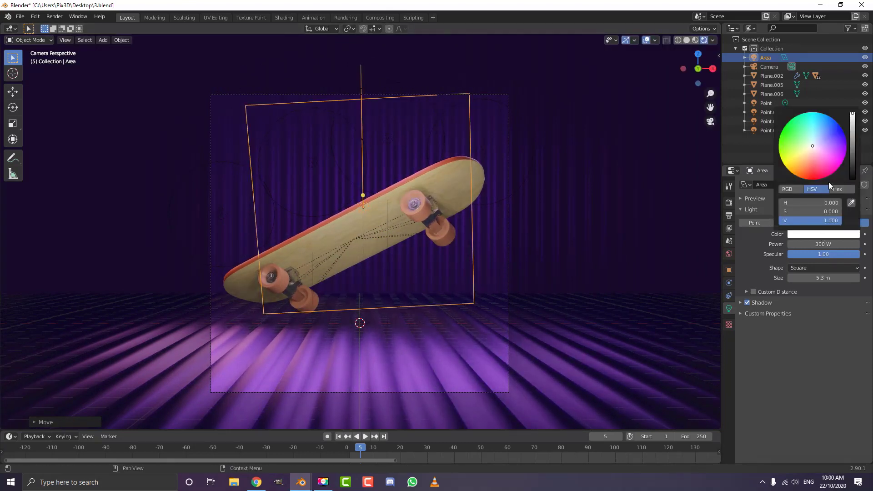
click(820, 149)
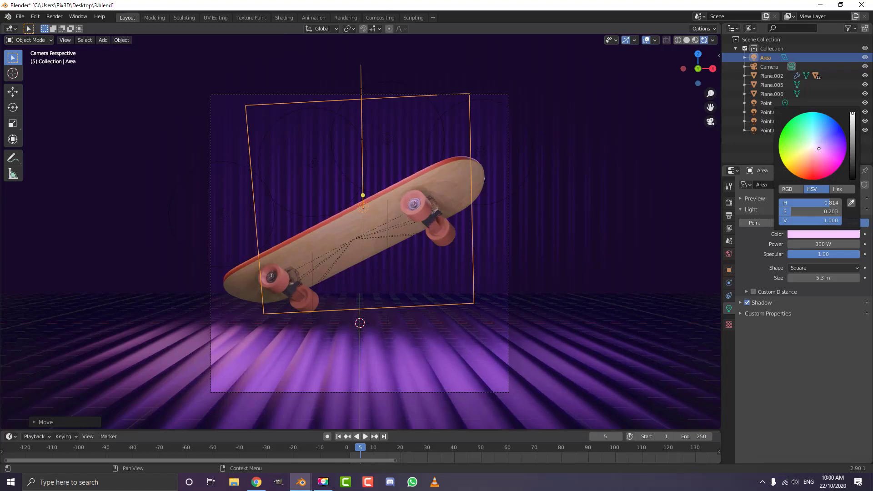
scroll(424, 217, up, 2)
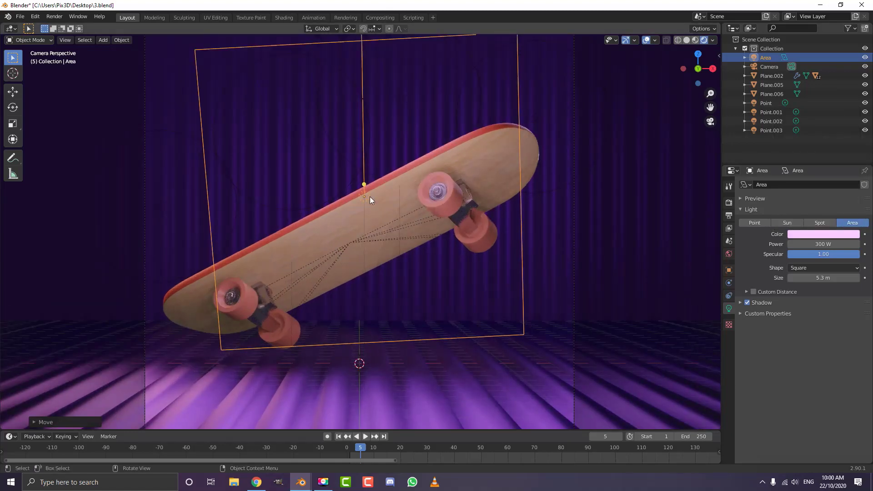
scroll(293, 246, down, 1)
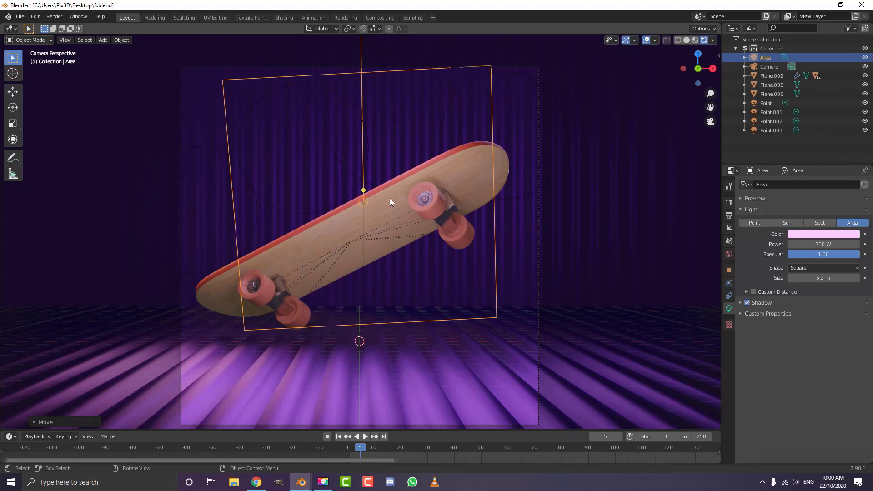
Step: Duplicate the pale purple point light above the middle of the skateboard and place the copy in front of the board
click(337, 94)
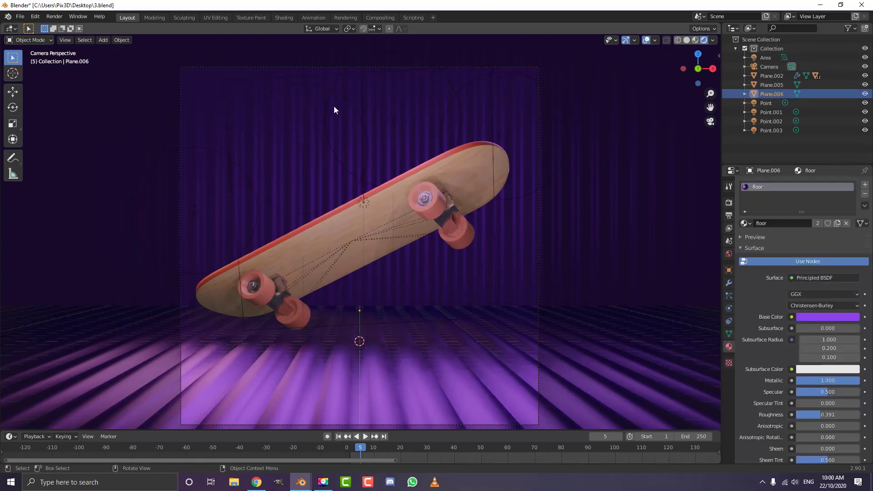
middle_drag(338, 96, 351, 124)
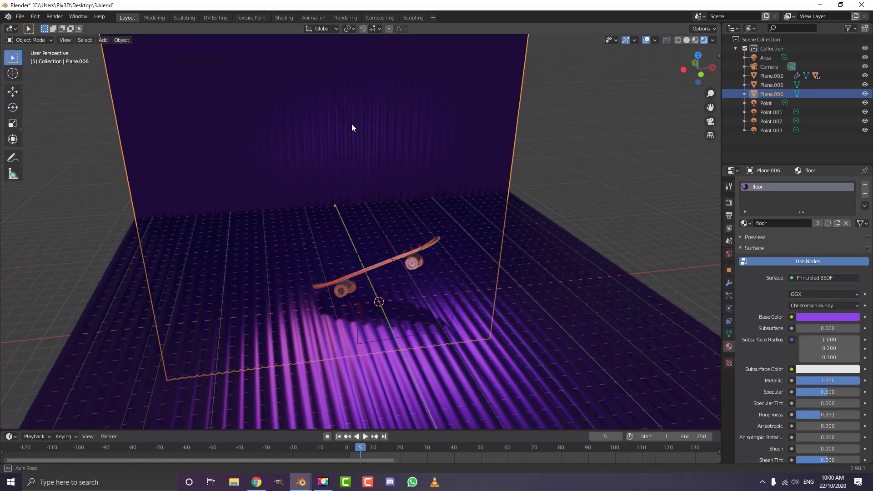
click(361, 210)
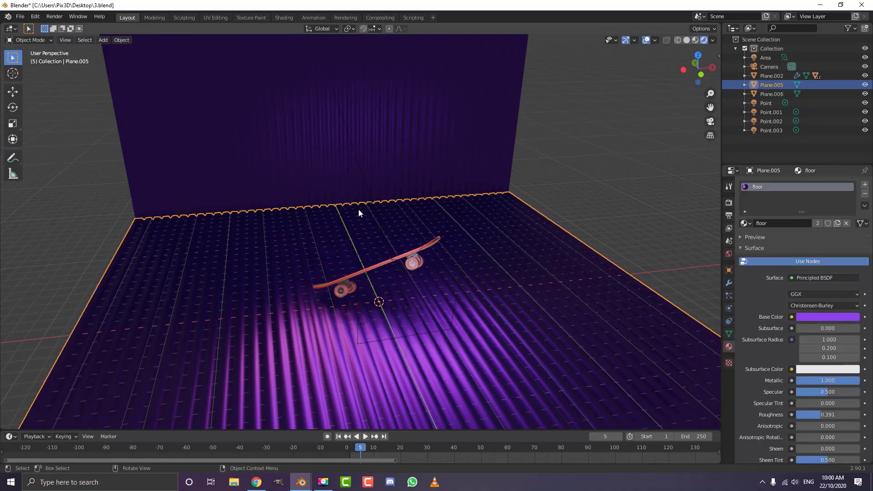
middle_drag(362, 210, 367, 236)
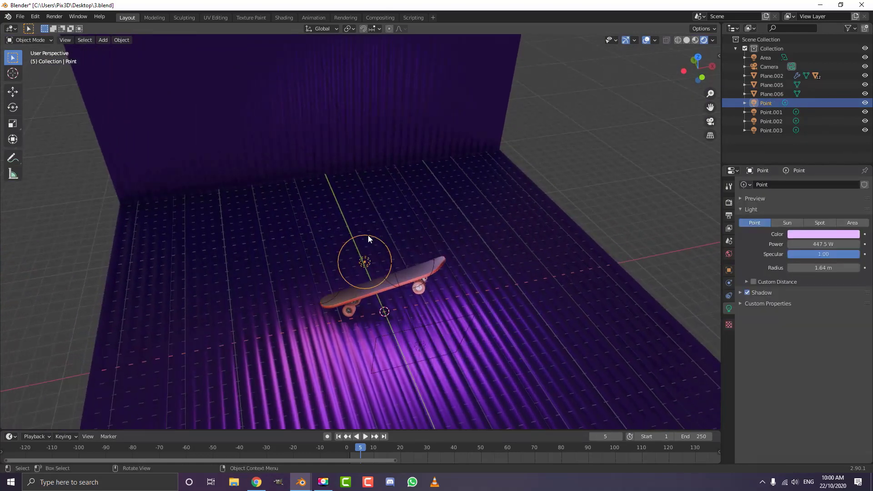
key(shift+d)
click(402, 279)
key(KP_0)
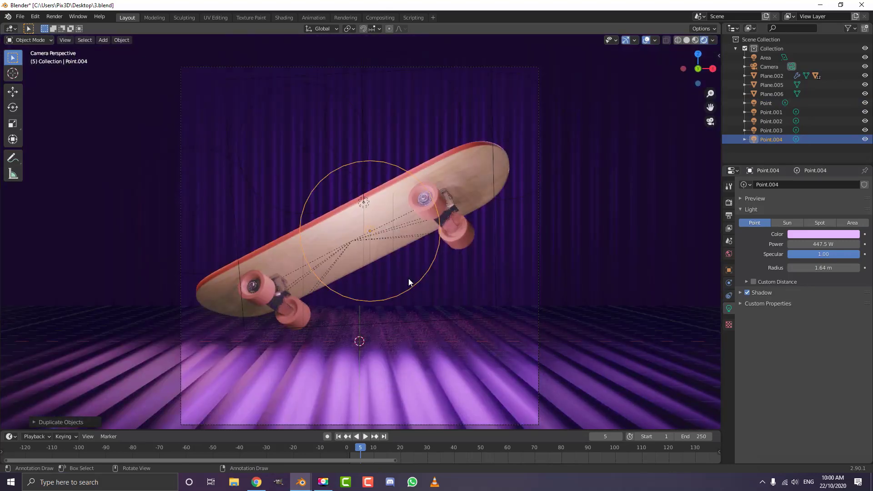
Step: Lower the copied point light about 0.64 m in the camera view, with 567.5 W power and a blue-violet tint
key(g)
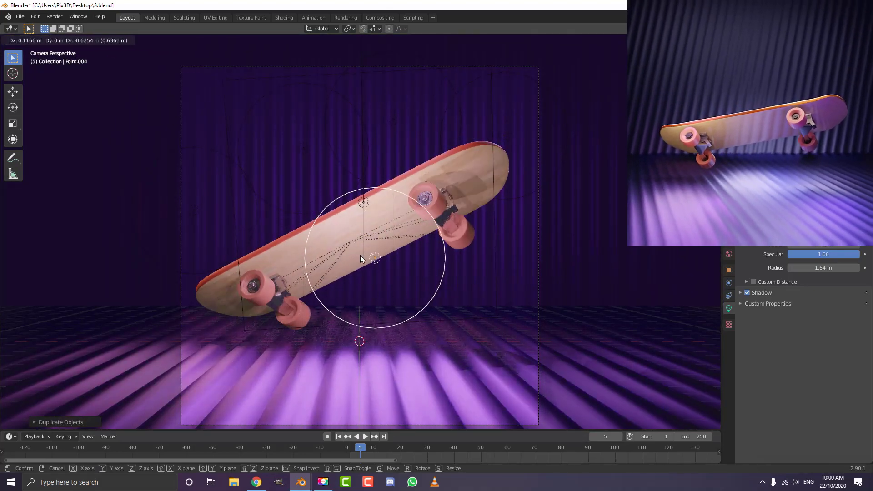
click(361, 256)
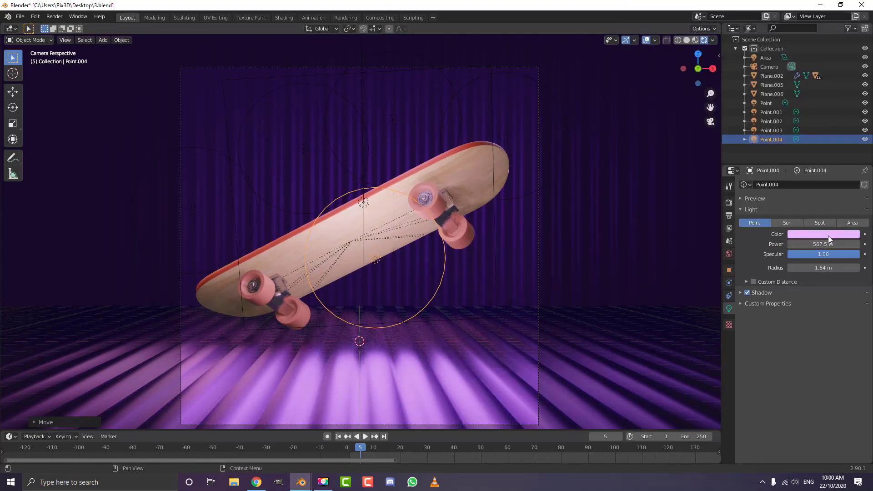
click(828, 235)
click(831, 140)
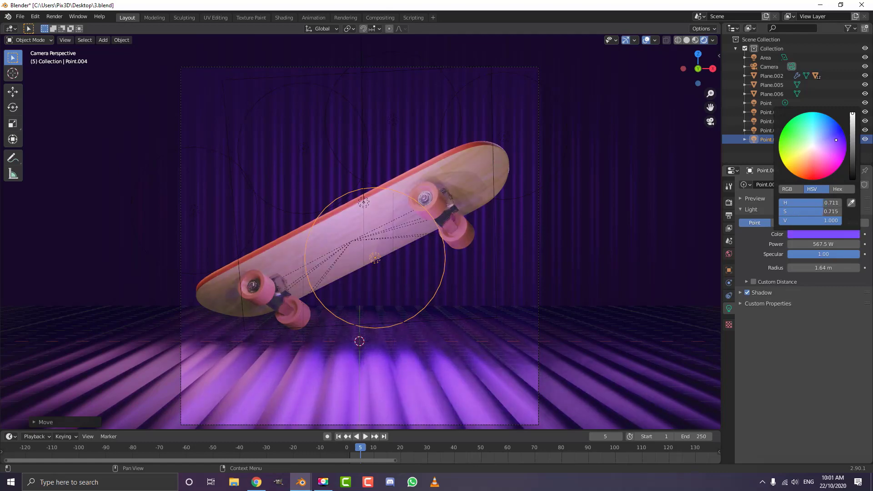
Step: Move the violet point light about 2.4 m toward the skateboard's raised end, then about 1.2 m up and right in the camera view
middle_drag(404, 199, 391, 269)
key(g)
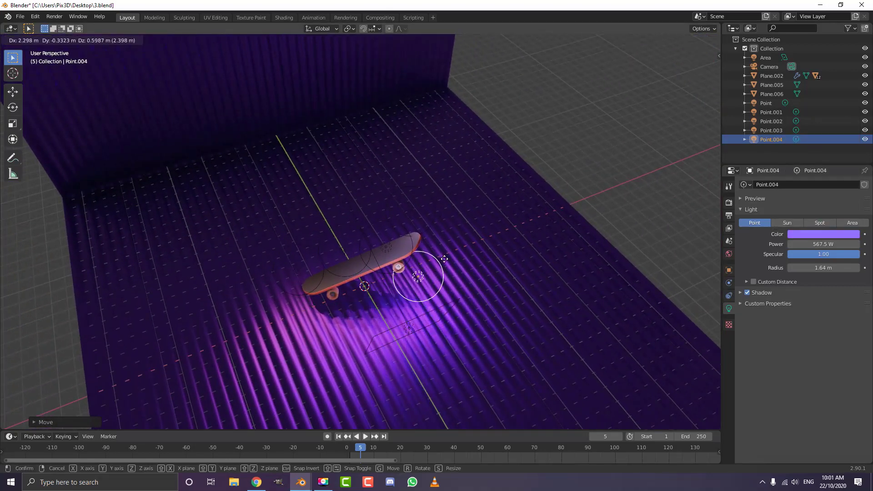
click(450, 262)
key(KP_0)
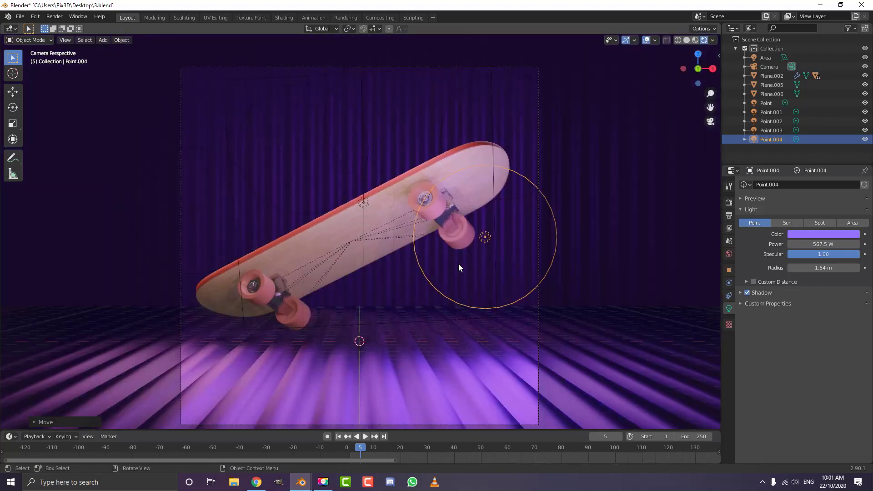
key(g)
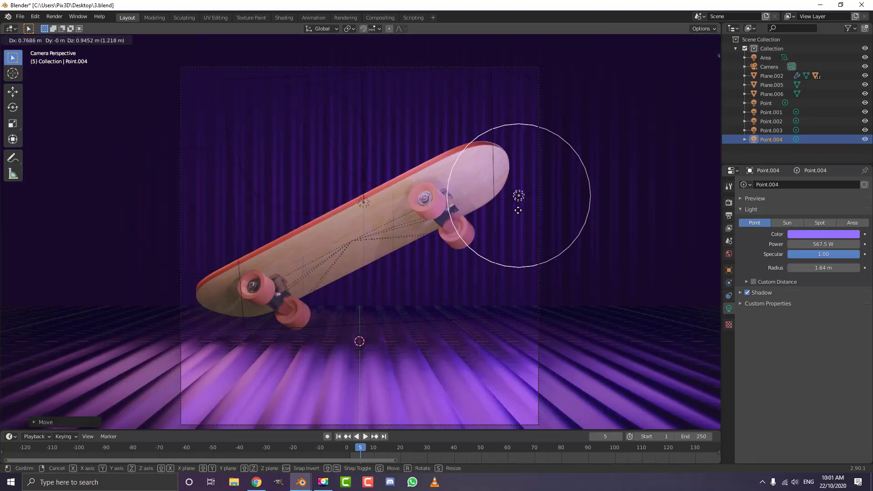
click(519, 211)
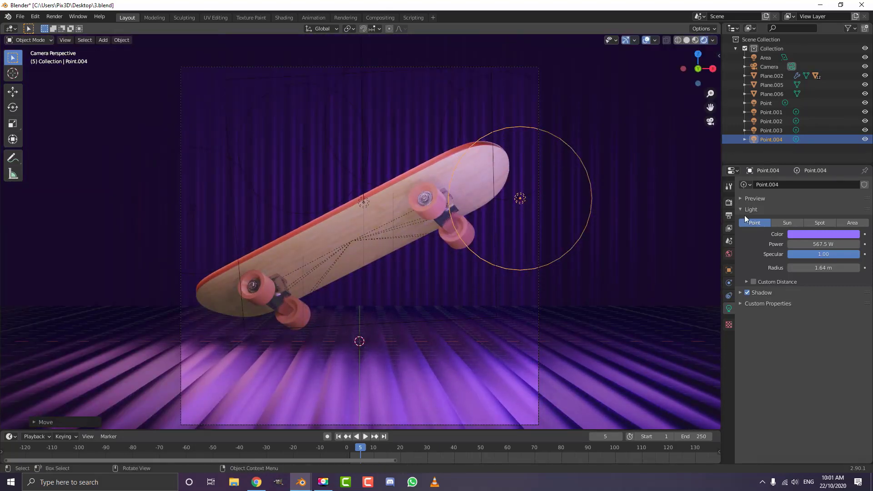
Step: Duplicate the violet point light and position the copy above the skateboard's lower half, between the board and the back wall
key(shift+d)
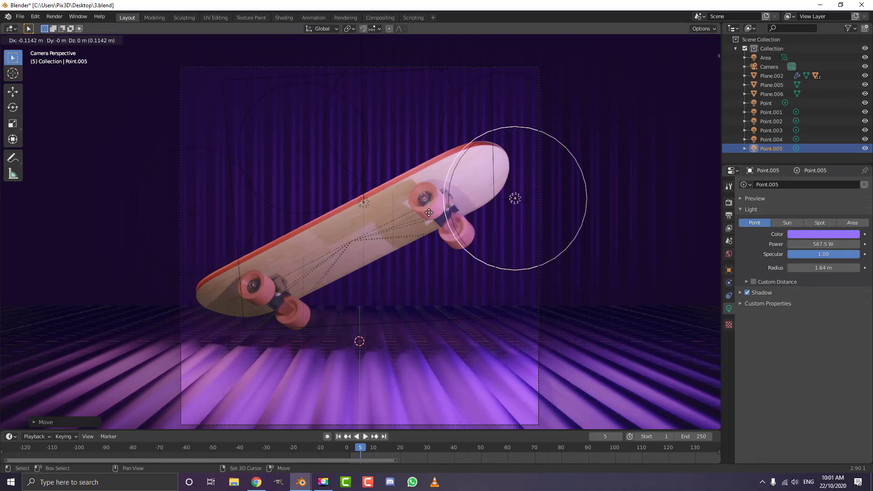
click(261, 212)
middle_drag(261, 212, 261, 274)
key(g)
click(271, 243)
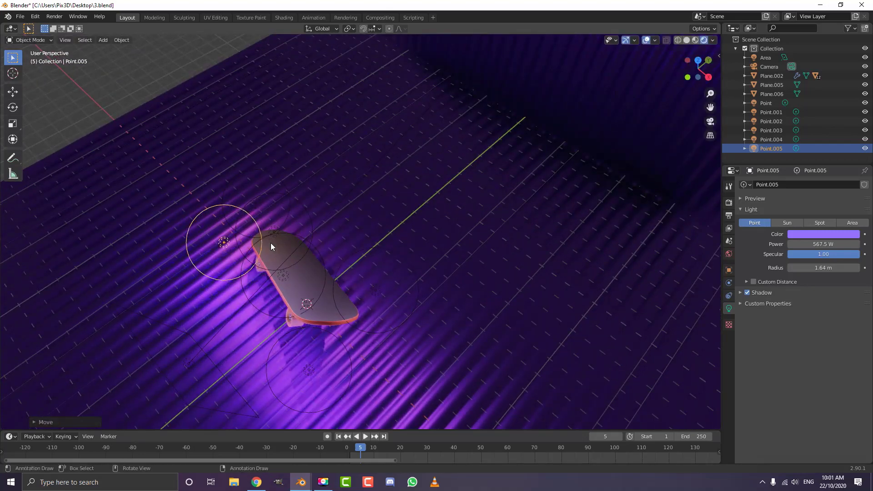
key(KP_0)
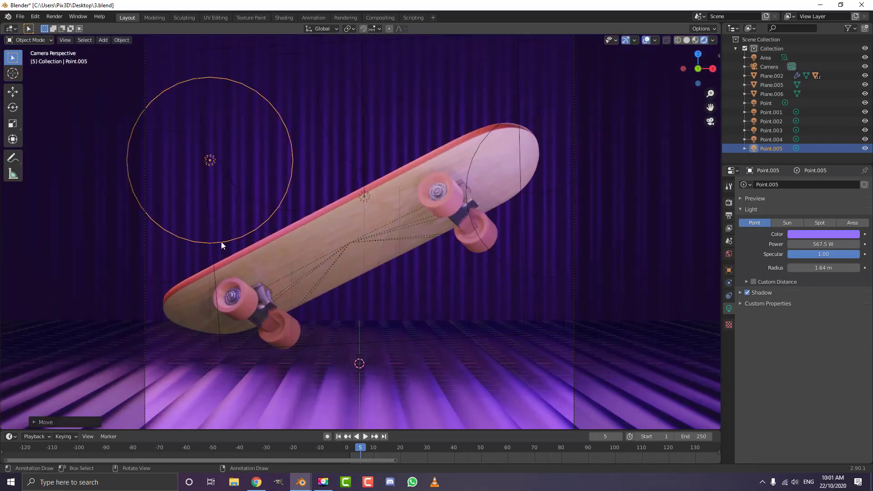
key(g)
click(290, 256)
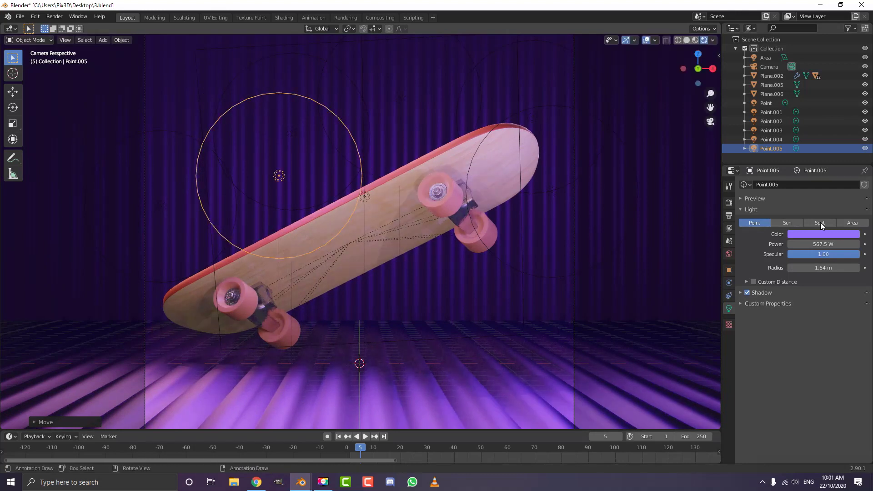
Step: Set the new point light to 562.3 W with a 1.09 m radius and move it closer to the skateboard's upper edge
drag(824, 245, 801, 268)
key(g)
click(309, 246)
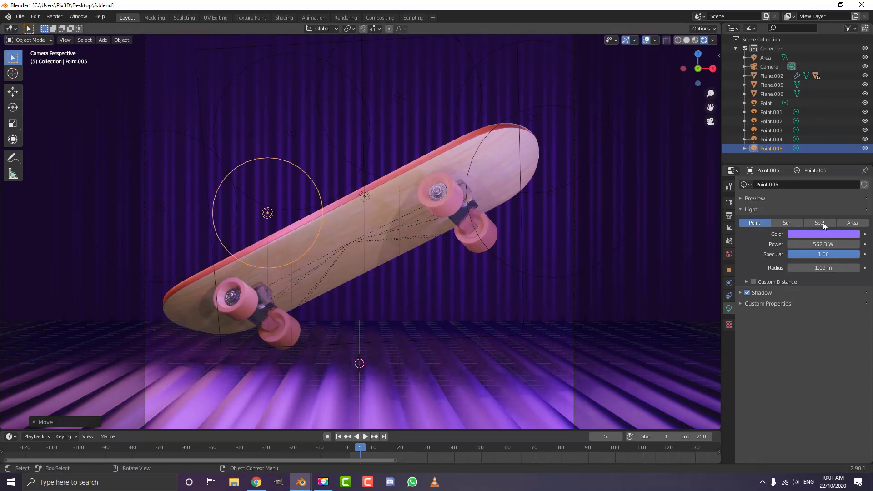
Step: Change the colour of the point light above the skateboard's lower half from violet to light pink
click(817, 233)
drag(822, 159, 821, 153)
scroll(445, 265, down, 1)
scroll(446, 268, down, 1)
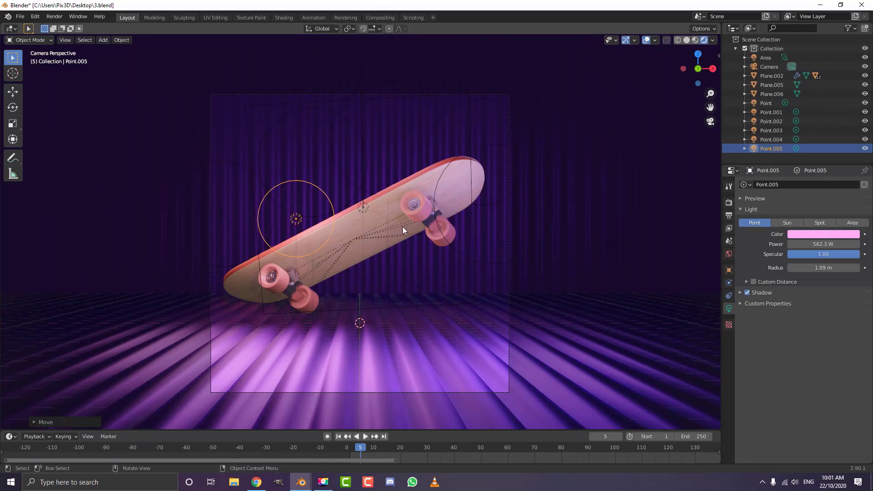
Step: Enable depth of field on the camera and set the skateboard deck (Plane.002) as its focus object
click(417, 94)
click(418, 94)
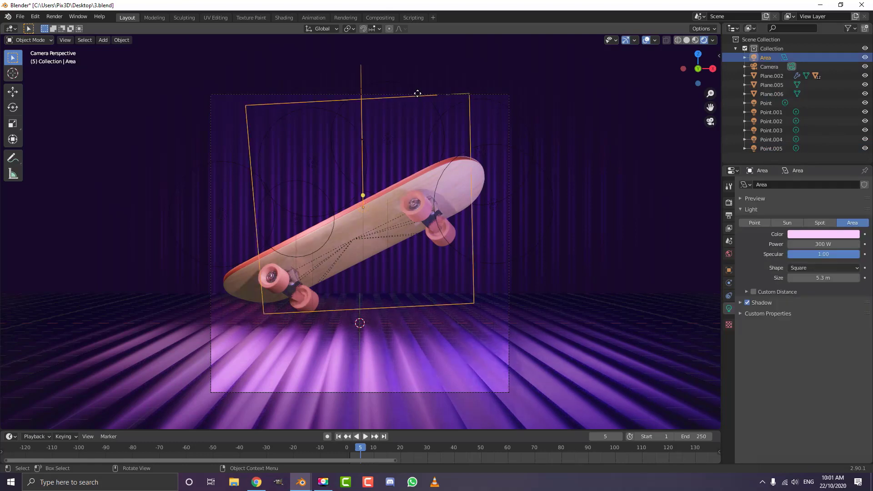
click(486, 93)
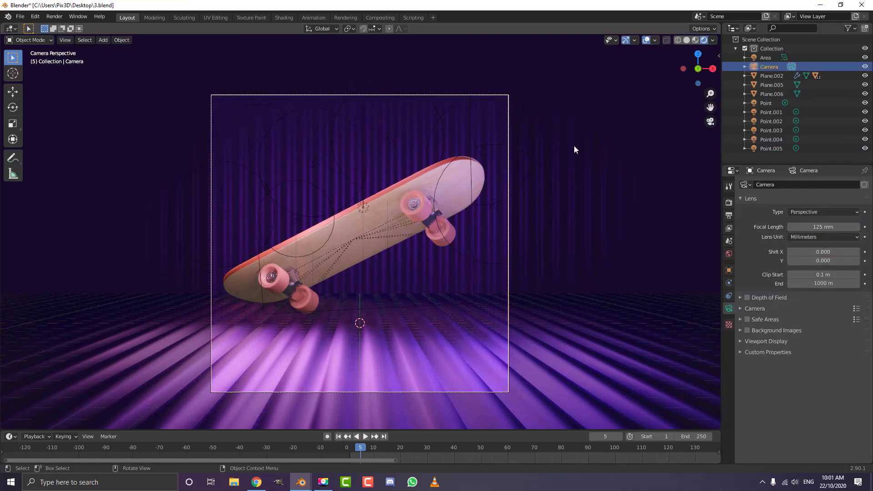
click(747, 298)
click(740, 297)
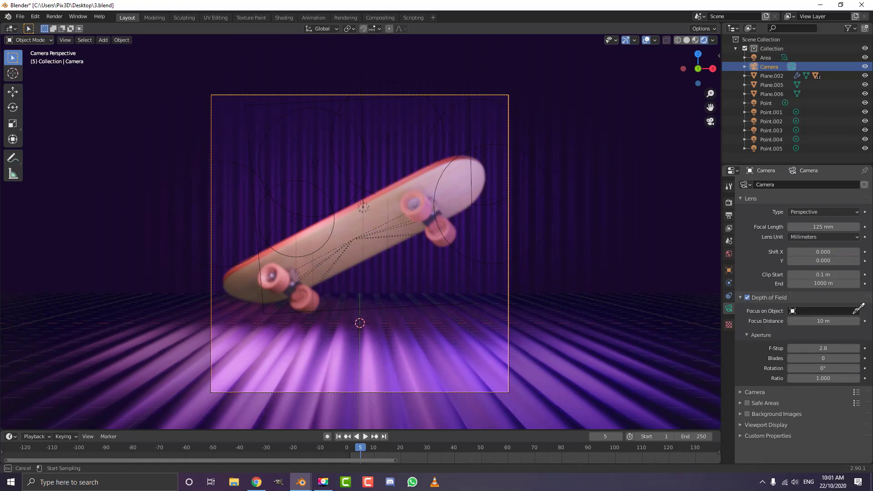
click(352, 216)
Step: Set the camera's depth-of-field F-Stop to 0.4
key(Home)
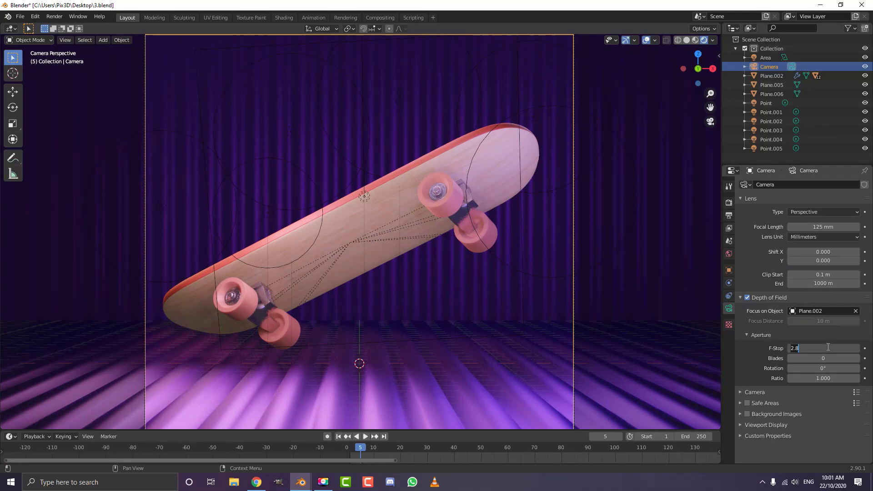
click(828, 348)
text(.4)
key(Return)
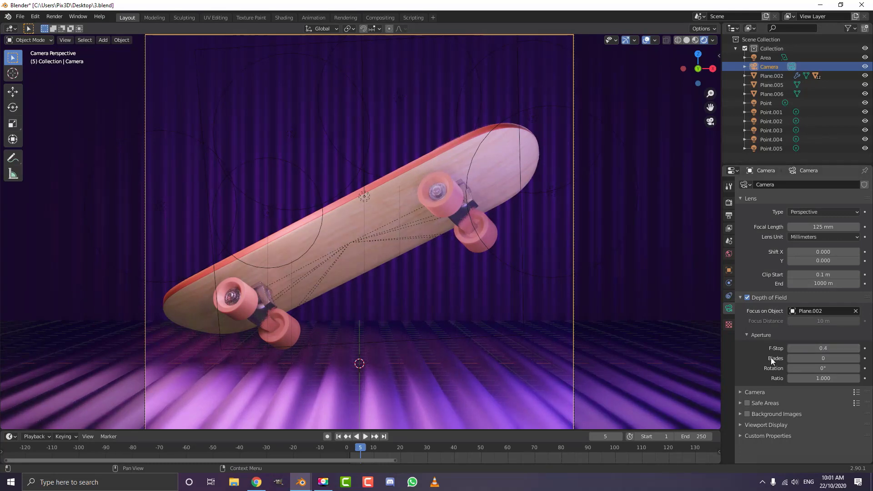
Step: Examine the lighting and focus on the skateboard's deck, wheels and trucks against the back wall up close
scroll(479, 115, up, 1)
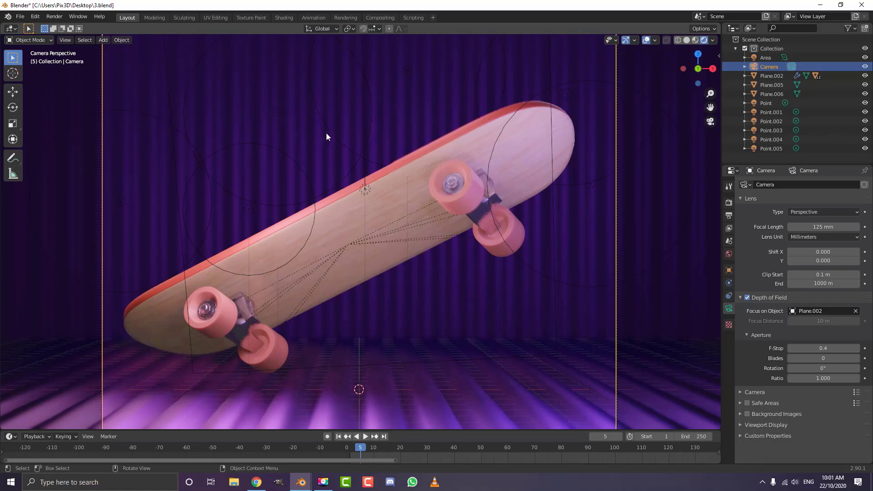
shift+middle_drag(525, 113, 452, 182)
scroll(473, 166, up, 5)
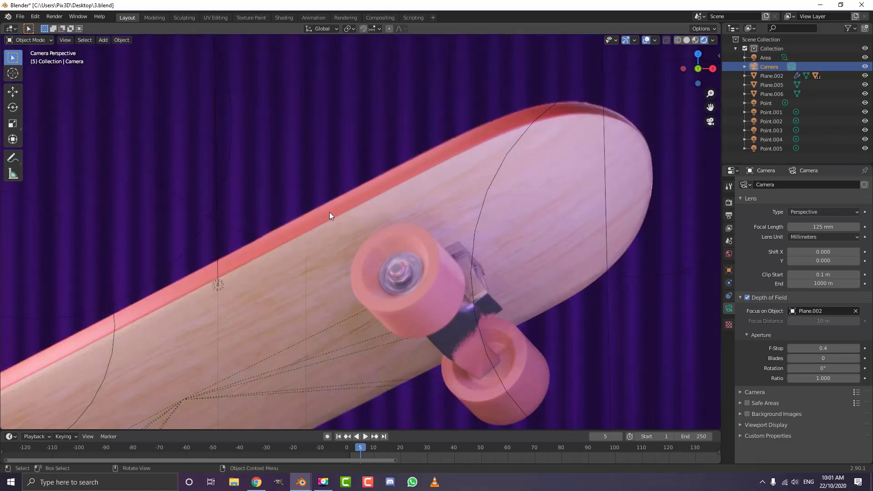
scroll(296, 237, down, 5)
shift+middle_drag(279, 247, 333, 209)
scroll(699, 406, up, 1)
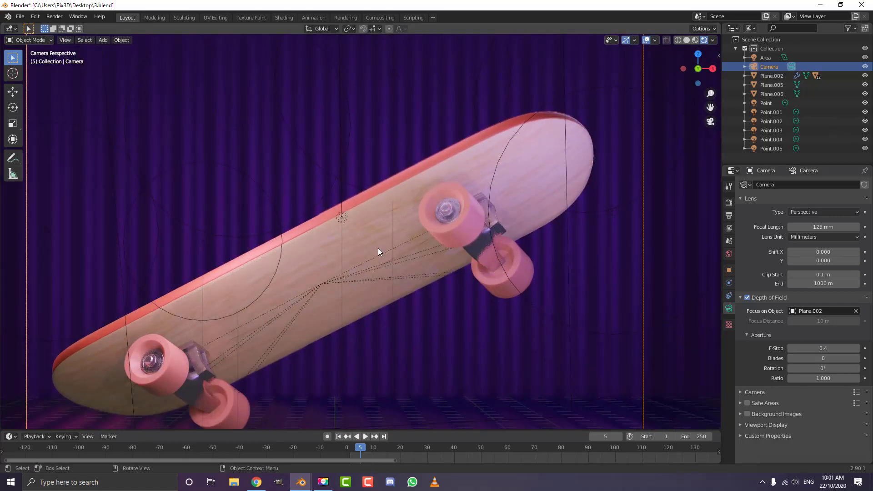
scroll(378, 247, down, 3)
Step: In the Shading workspace, change the base color of the upper wheels' wheel material to a deeper orange-red, about H 0.037, S 0.814, V 0.906
click(355, 234)
scroll(359, 235, up, 2)
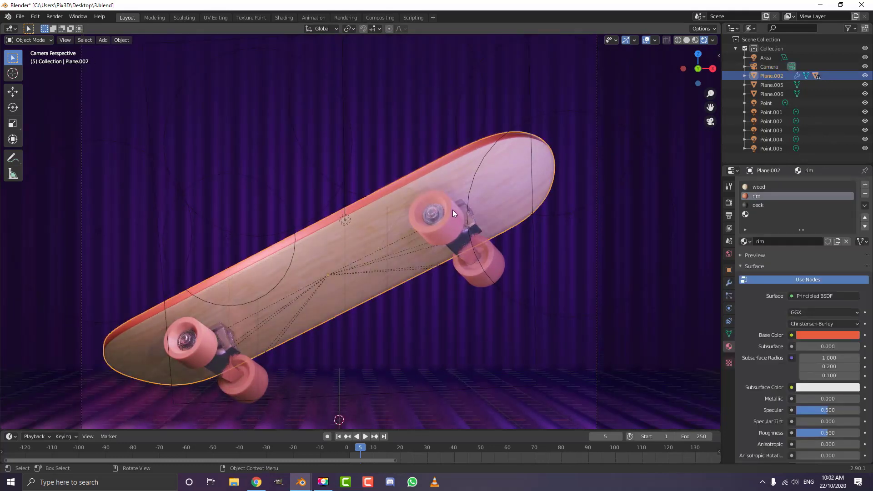
click(452, 209)
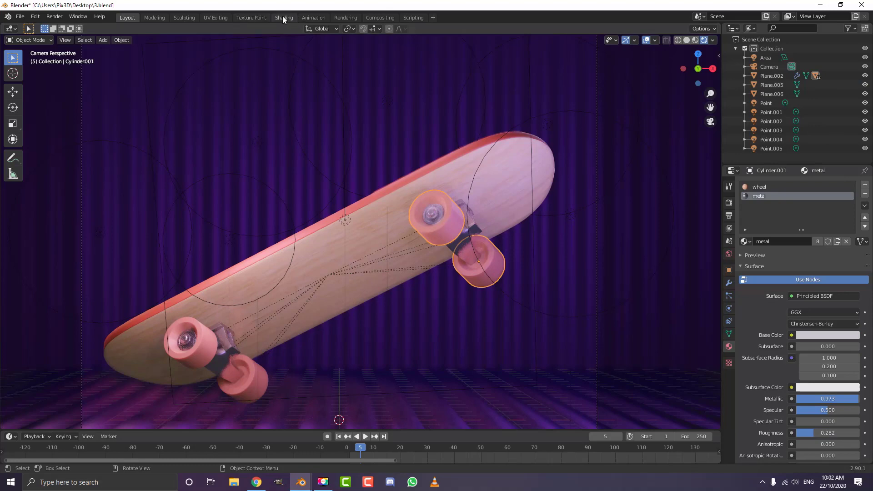
click(283, 17)
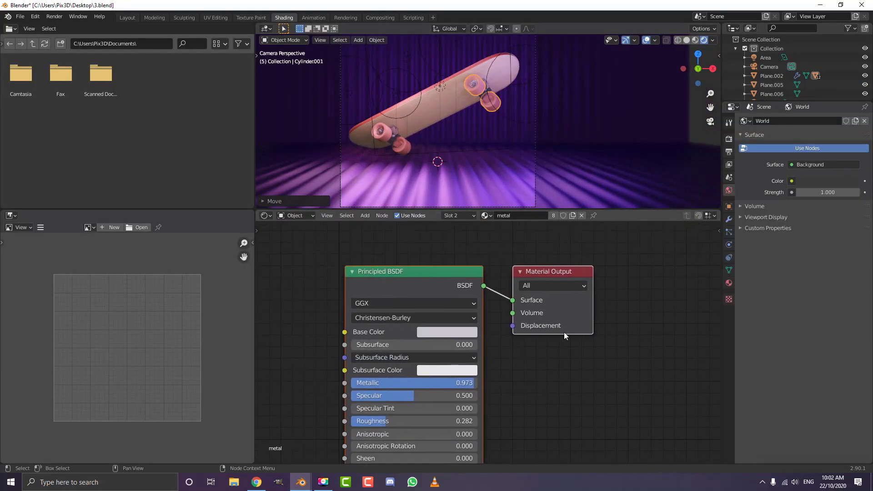
click(729, 284)
click(759, 125)
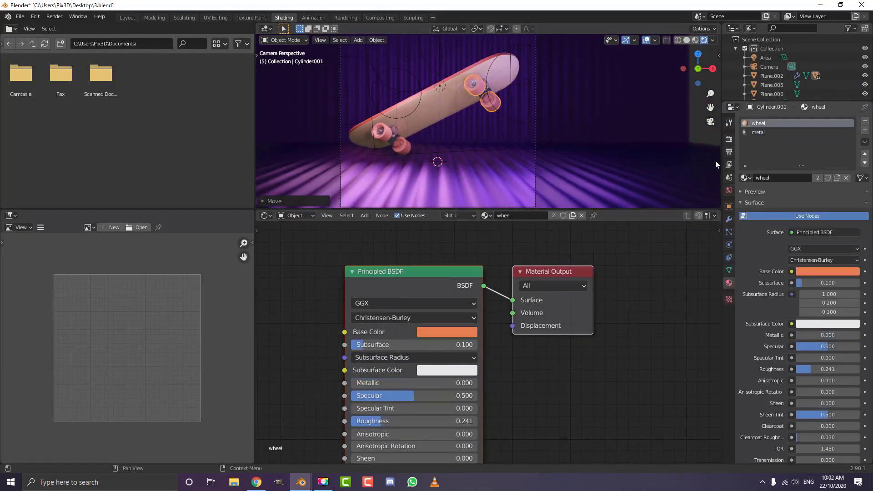
scroll(437, 336, up, 2)
click(438, 329)
drag(449, 219, 449, 216)
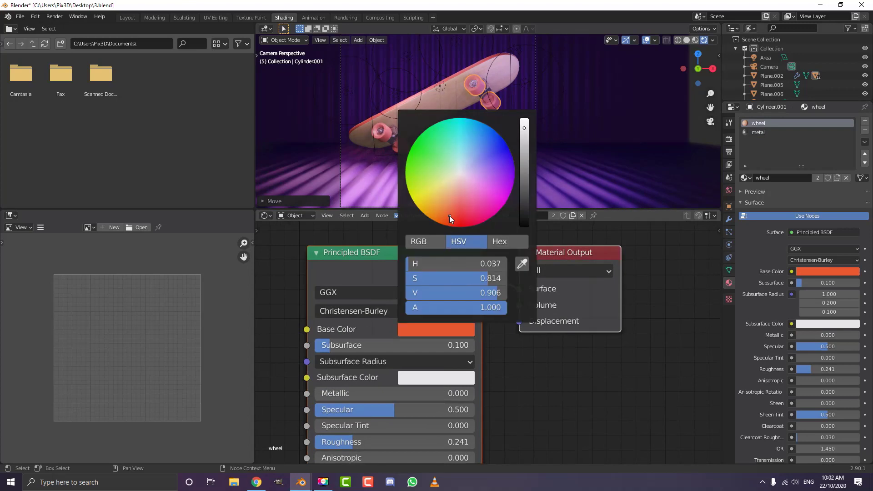
scroll(501, 114, up, 8)
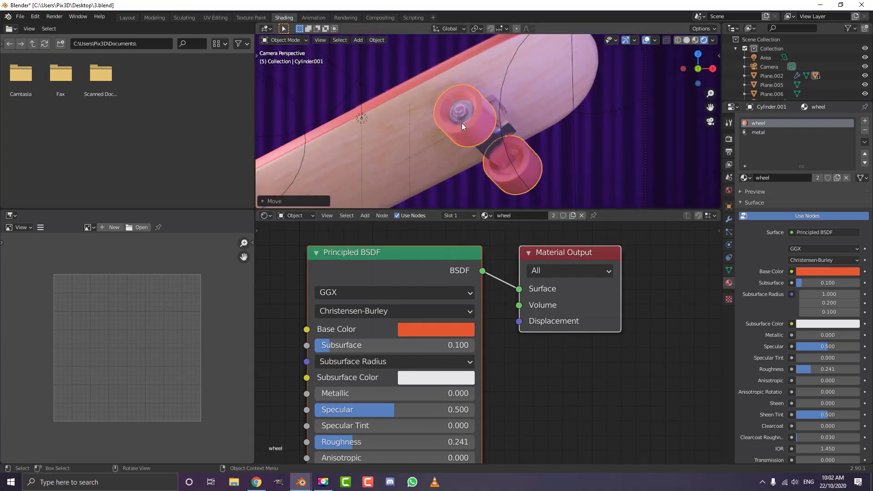
Step: Try to change the wheel material's subsurface amount, and set its roughness to about 0.205
double_click(361, 346)
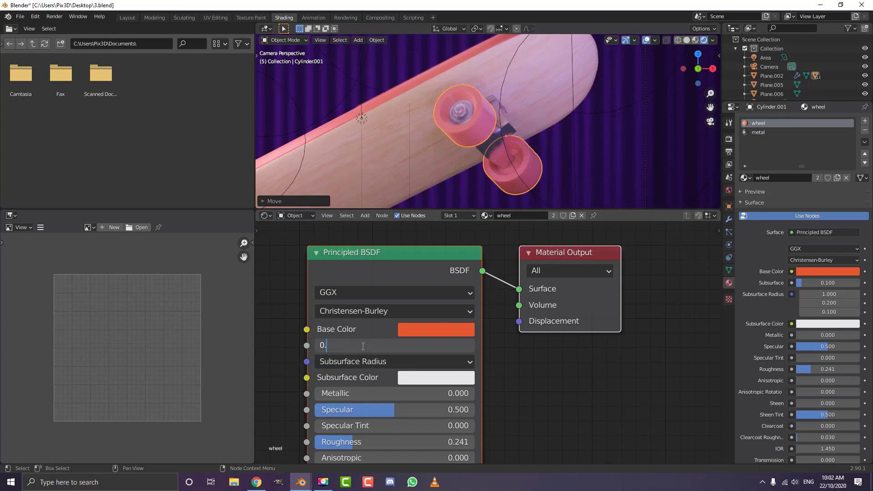
key(Return)
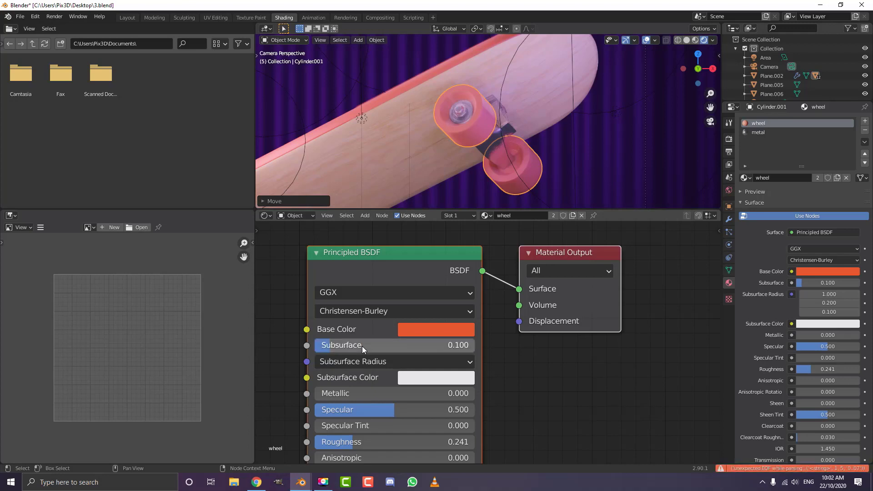
drag(353, 441, 348, 442)
scroll(559, 151, down, 4)
key(alt+a)
scroll(473, 112, up, 3)
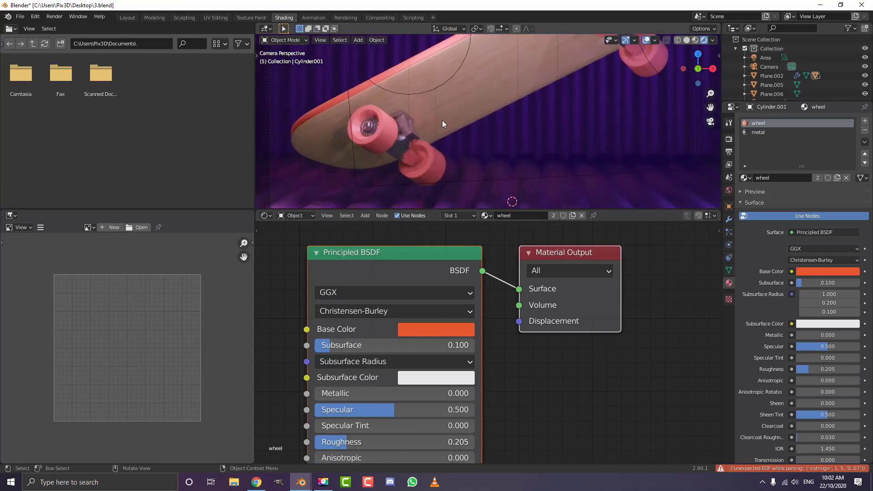
Step: Darken the base color of the lower truck's metal material to a mid grey and check it on both trucks
click(410, 129)
click(412, 129)
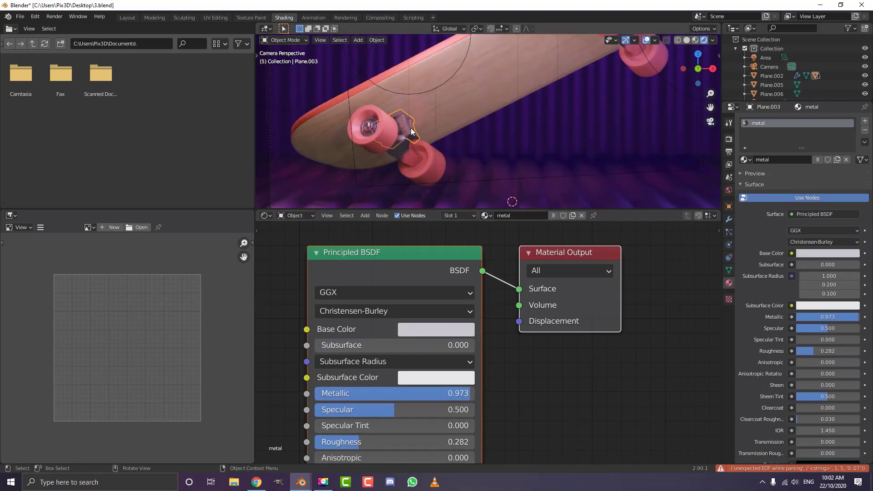
scroll(482, 341, up, 3)
click(451, 327)
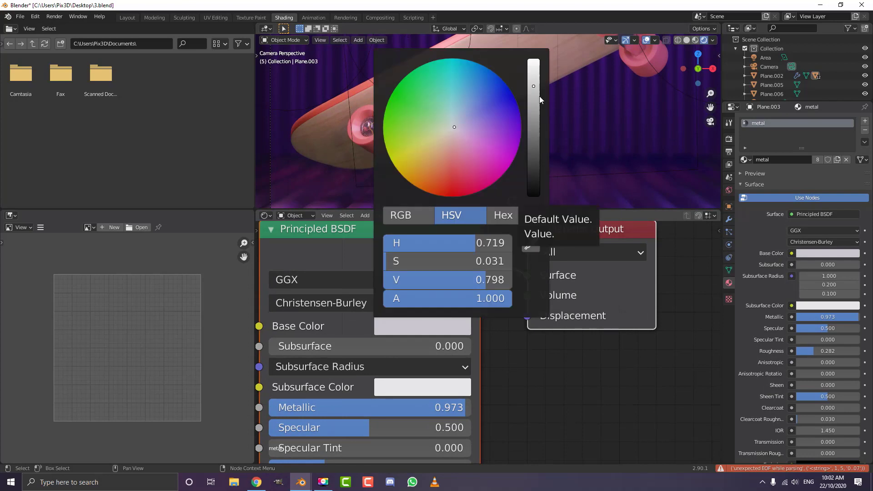
drag(539, 96, 539, 111)
scroll(370, 127, up, 3)
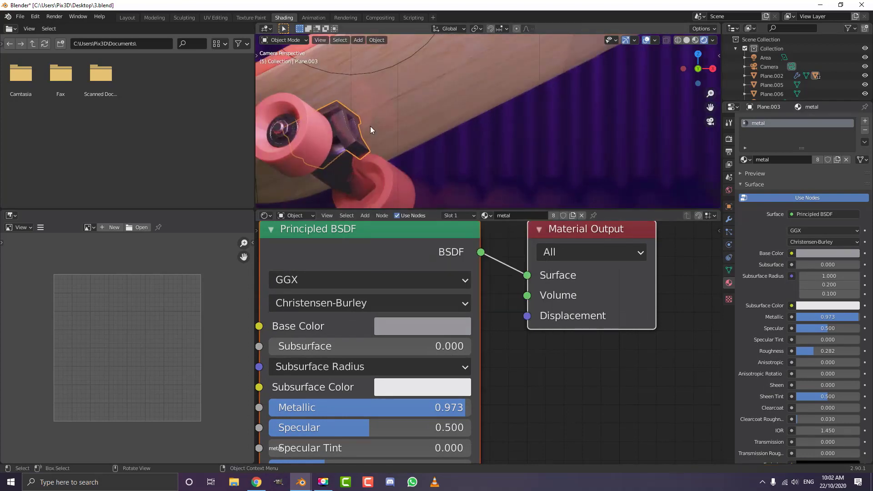
key(alt+a)
shift+middle_drag(359, 152, 444, 147)
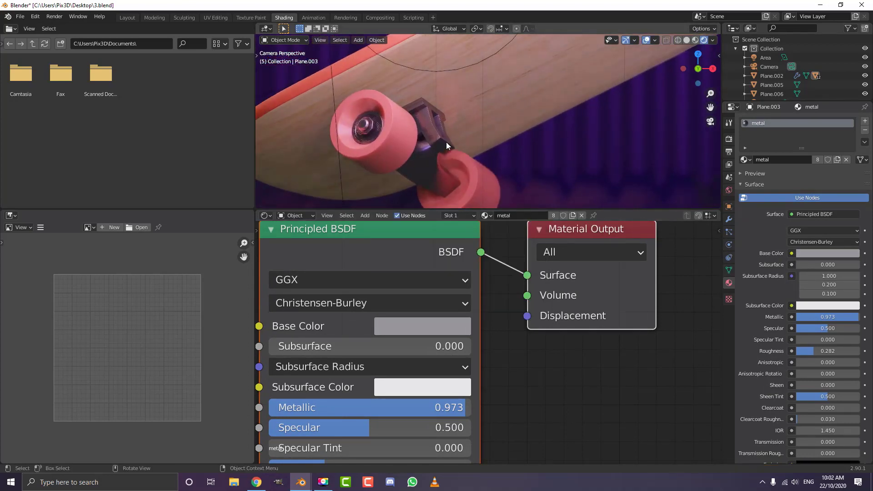
scroll(446, 142, down, 3)
shift+middle_drag(581, 114, 520, 149)
scroll(520, 149, down, 2)
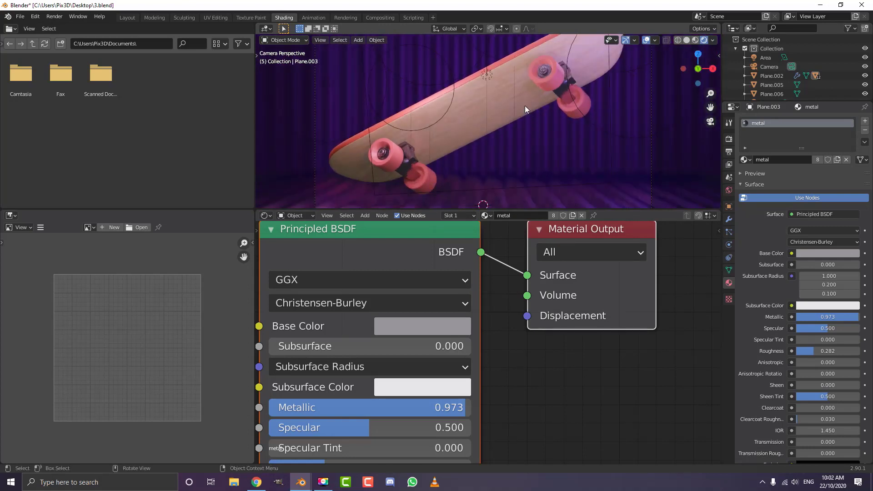
Step: Select the skateboard deck's wood material and lower its roughness to about 0.141
click(527, 91)
click(528, 91)
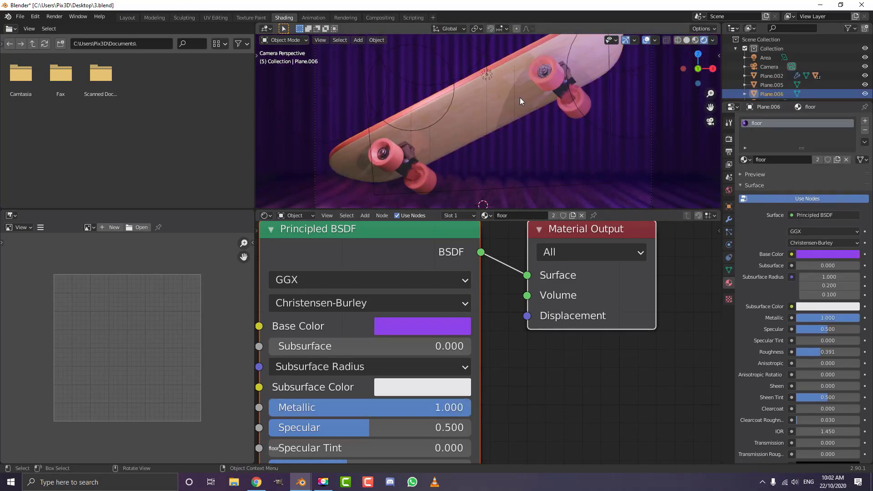
click(525, 102)
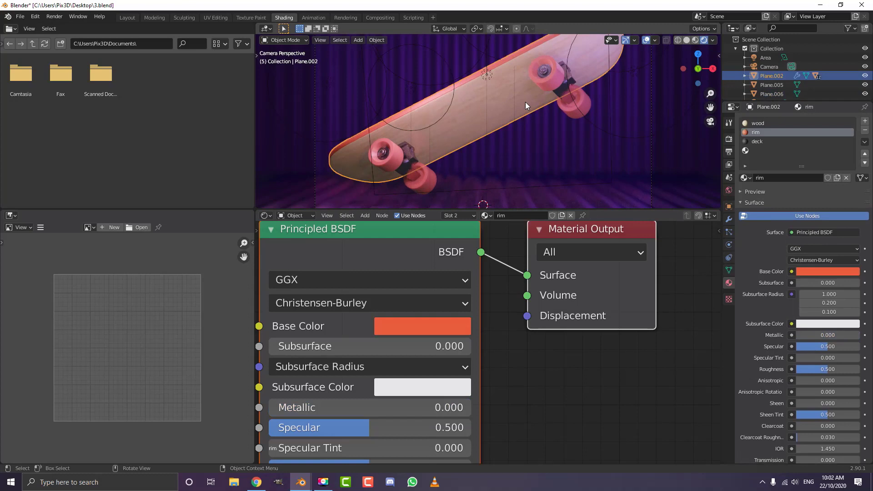
click(756, 124)
middle_drag(387, 374, 429, 295)
scroll(429, 295, up, 1)
drag(388, 396, 372, 396)
scroll(470, 152, down, 4)
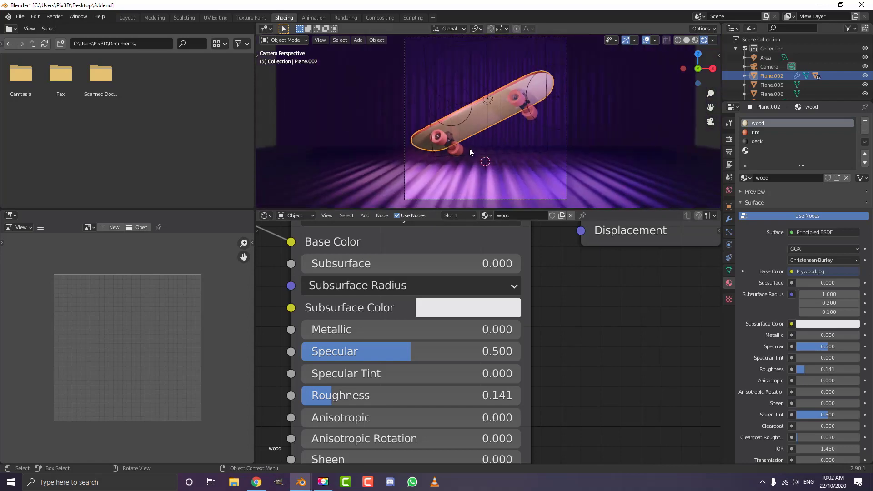
scroll(471, 152, up, 5)
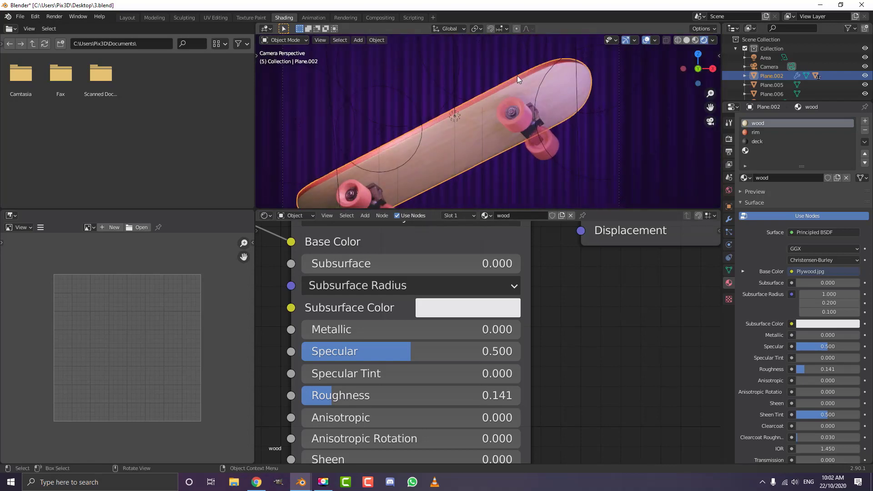
scroll(468, 127, up, 4)
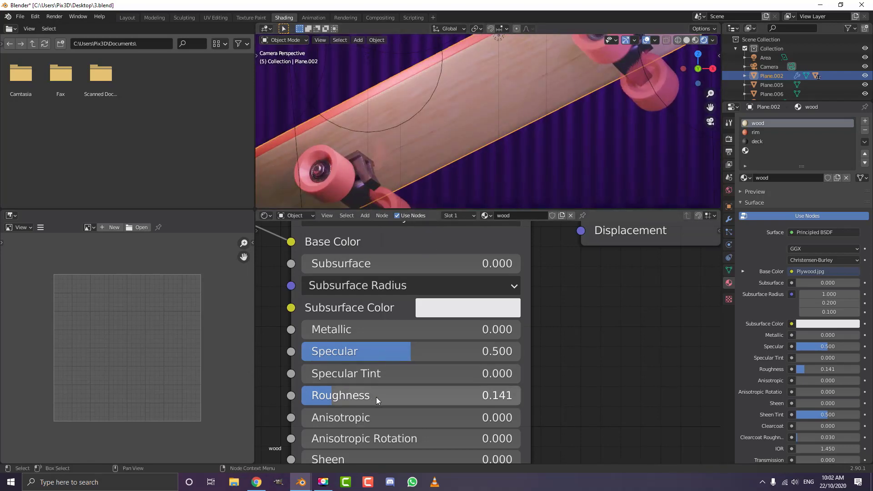
Step: Reduce the deck's wood roughness further to 0.100 and check the board's reflections in the camera view
drag(376, 397, 367, 396)
scroll(442, 173, down, 2)
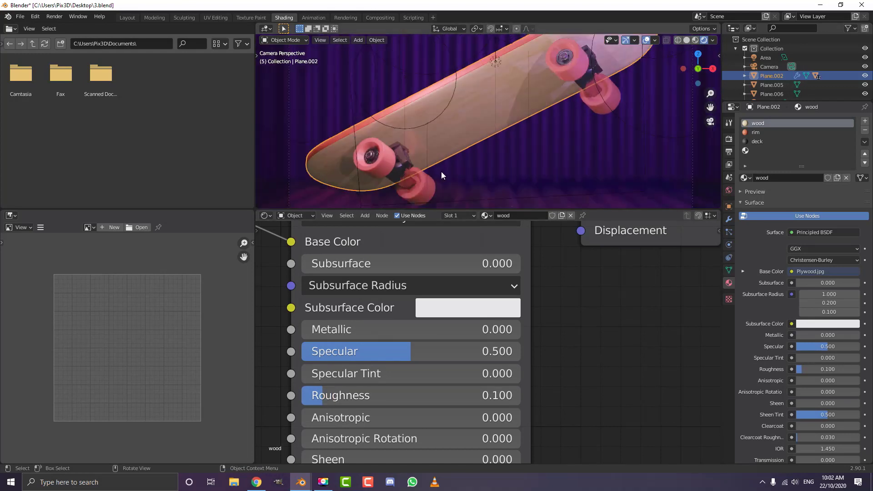
scroll(443, 175, down, 3)
key(alt+a)
scroll(516, 122, up, 2)
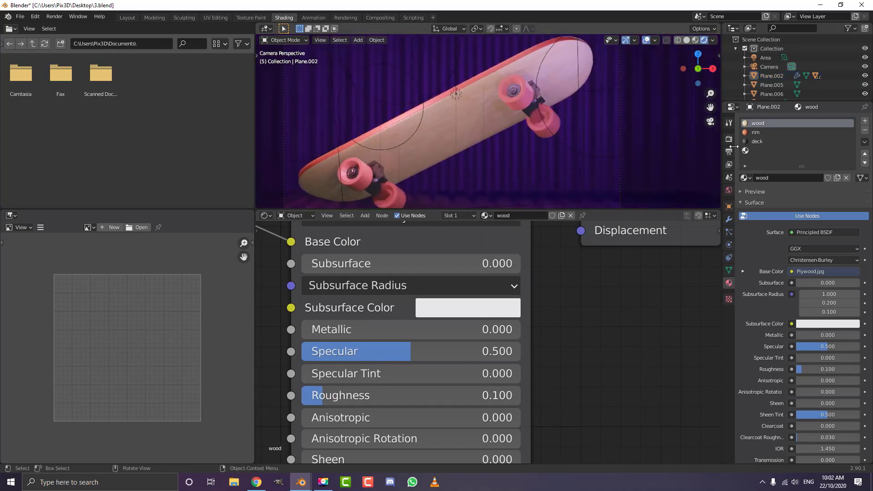
scroll(514, 113, down, 3)
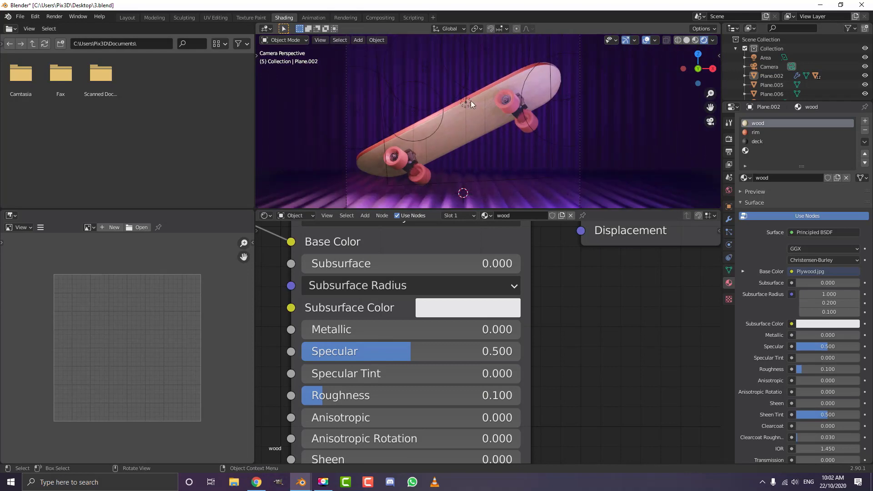
scroll(488, 125, down, 2)
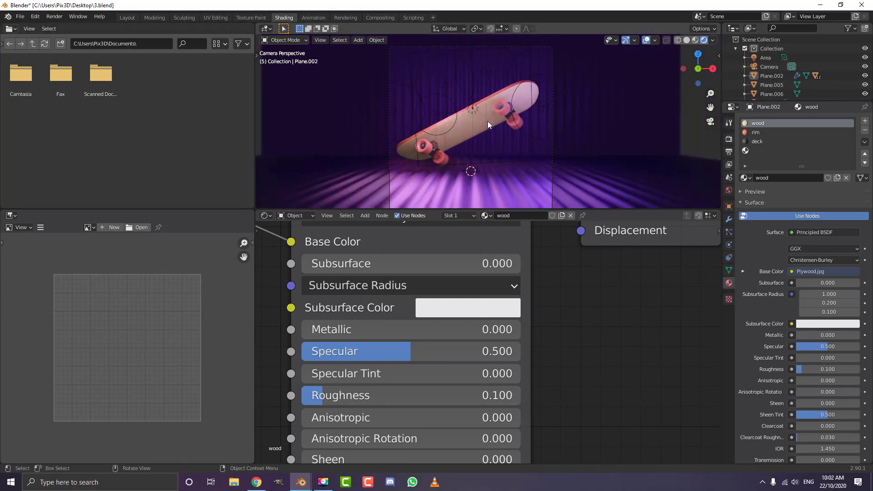
Step: Return to the Layout workspace and display the camera view in solid shading
click(127, 18)
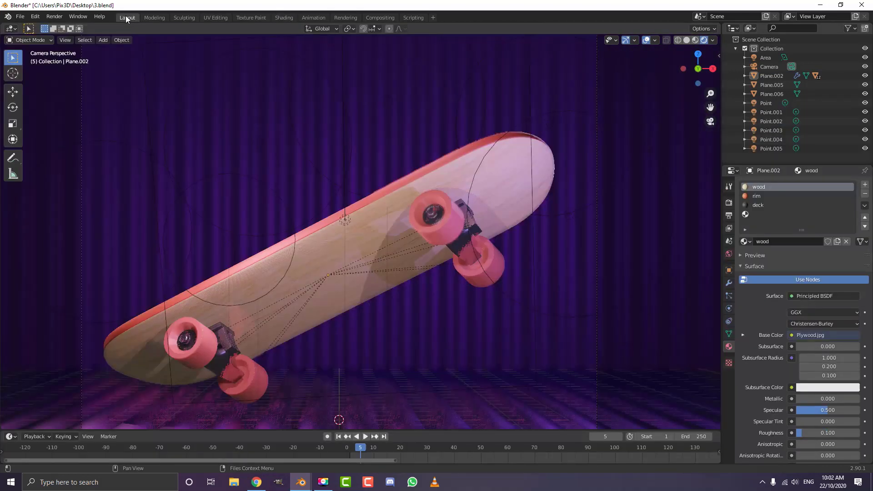
scroll(346, 196, down, 2)
key(z)
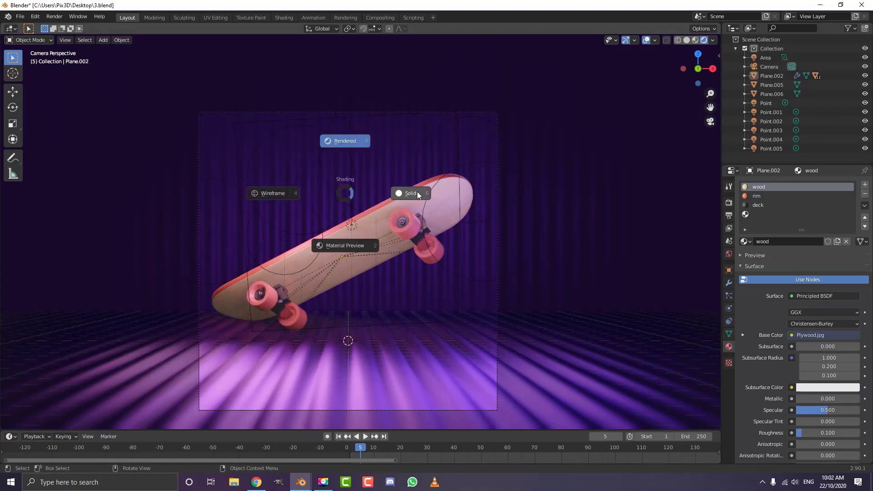
click(418, 194)
scroll(374, 222, up, 2)
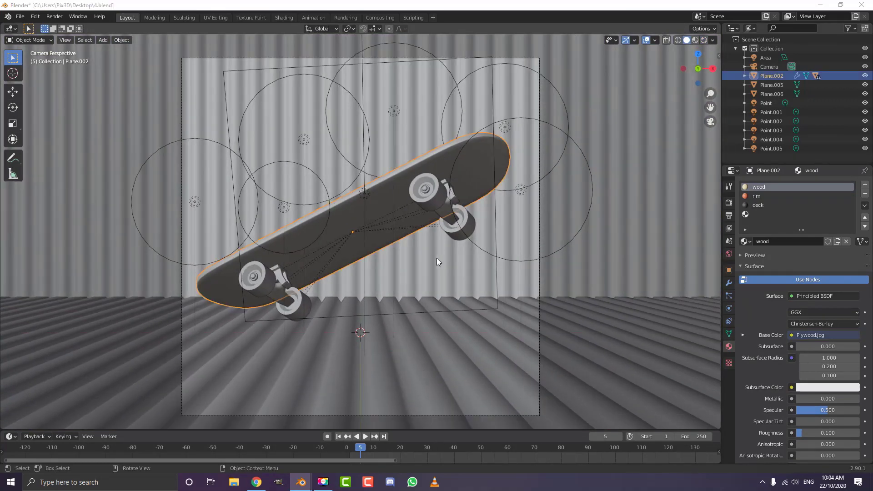
scroll(363, 239, up, 1)
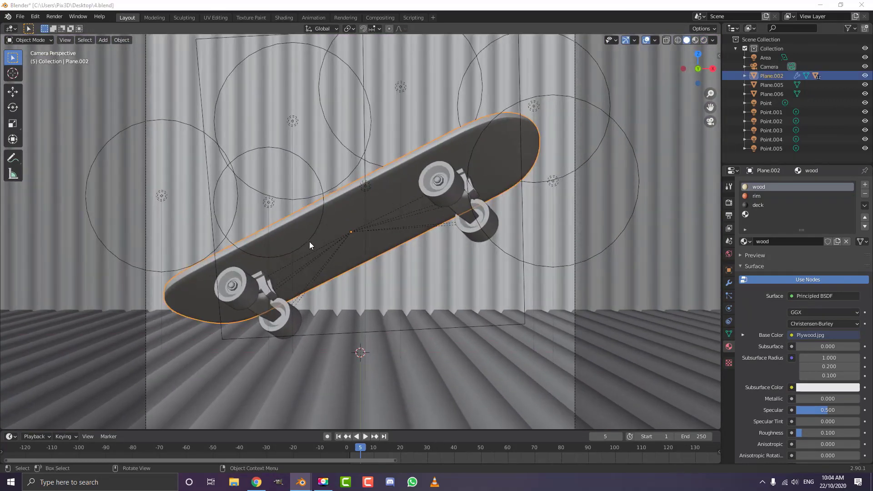
scroll(310, 245, down, 1)
Step: Enlarge the timeline area and set the animation's end frame to 150
middle_drag(431, 449, 282, 445)
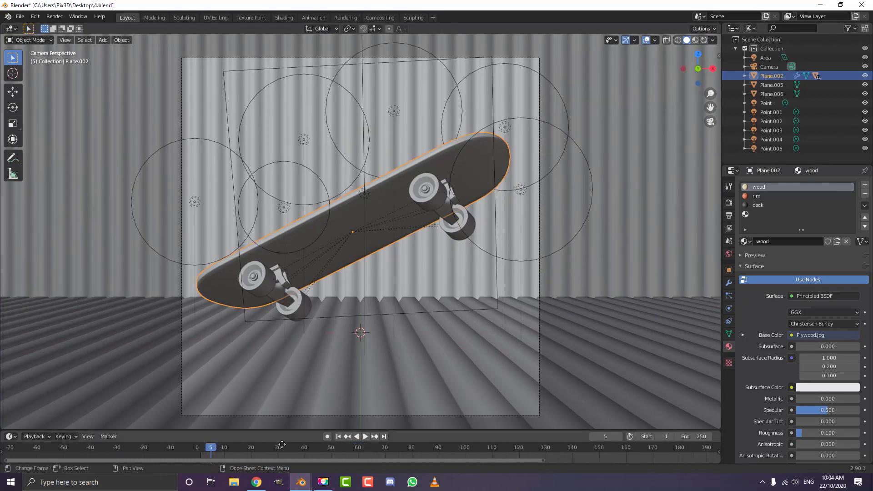
drag(291, 431, 296, 342)
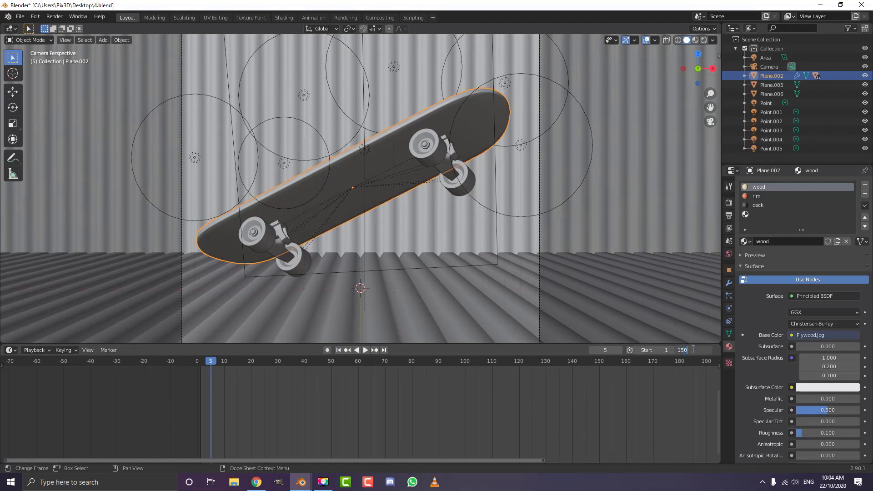
key(Return)
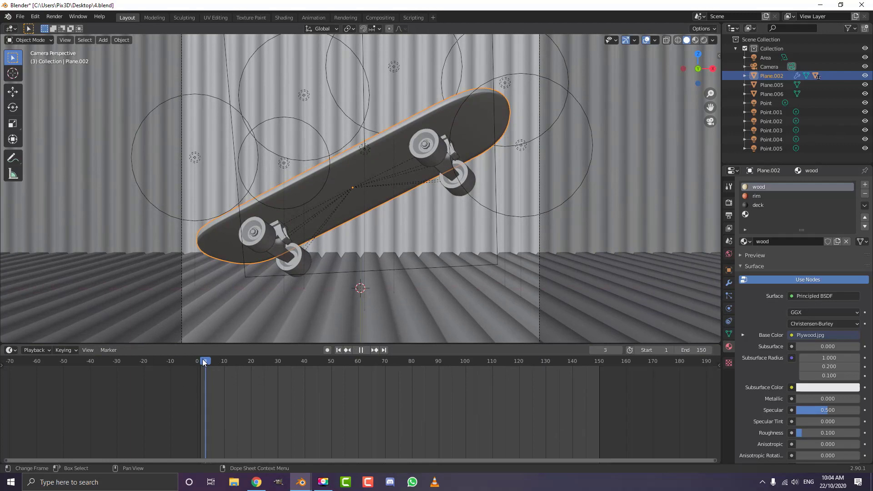
Step: Insert a Location & Rotation keyframe for the skateboard deck (Plane.002) at frame 1
click(201, 361)
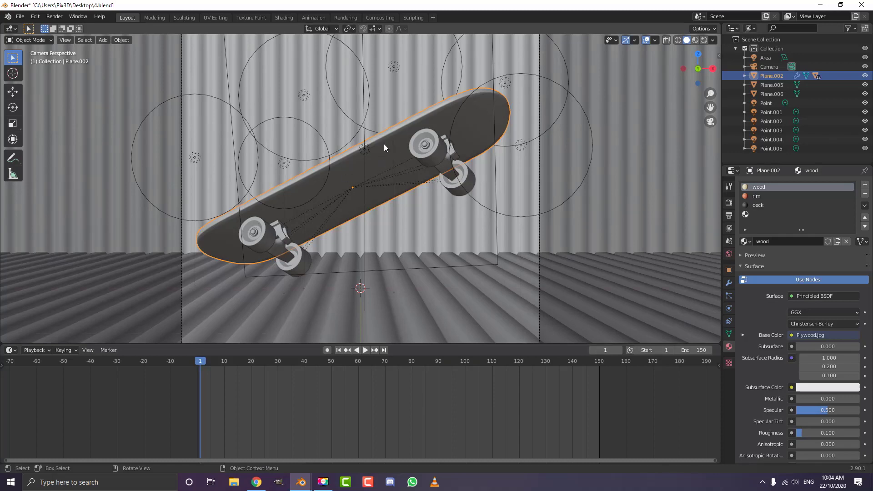
key(i)
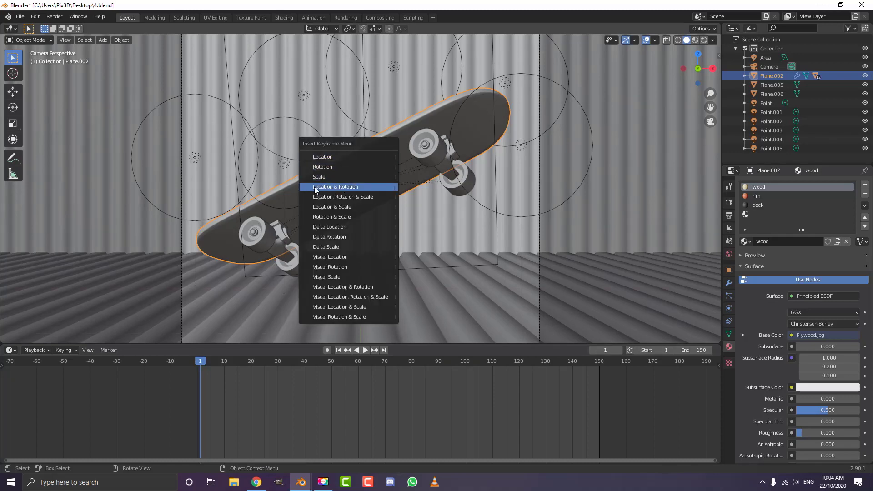
click(340, 187)
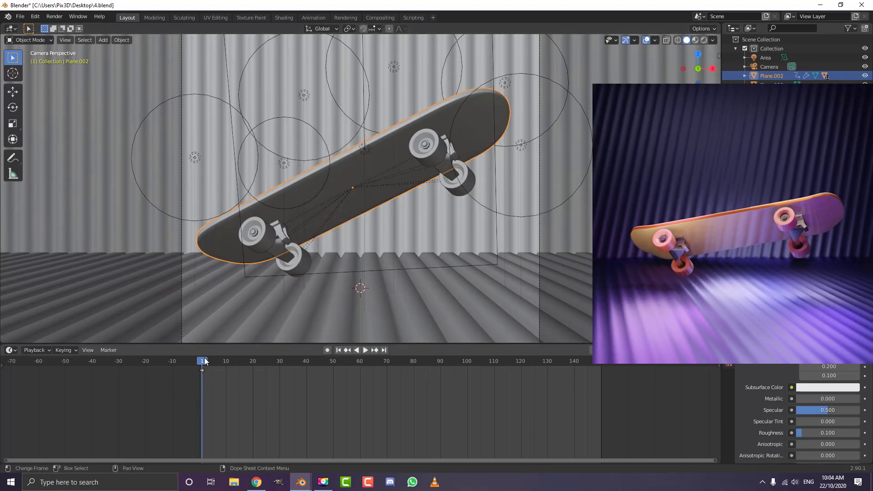
Step: Insert a Location & Rotation keyframe for the skateboard deck at frame 150, keeping the pose of the first keyframe
key(space)
drag(441, 399, 601, 403)
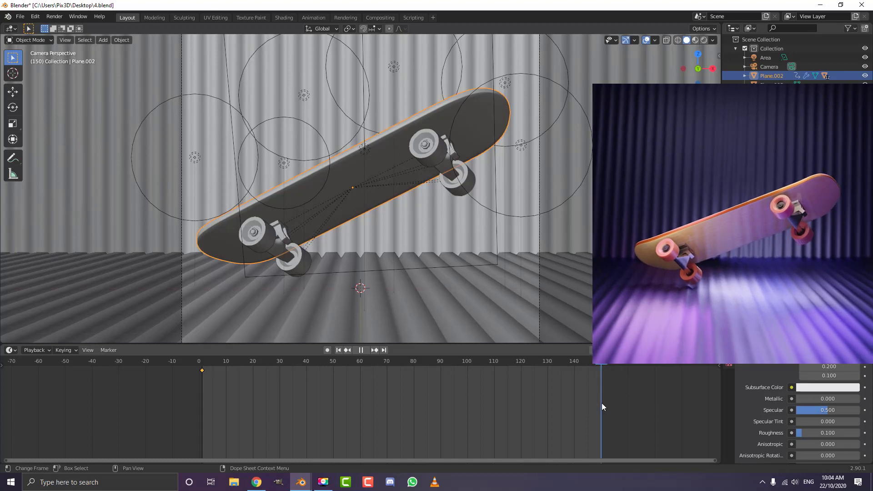
key(i)
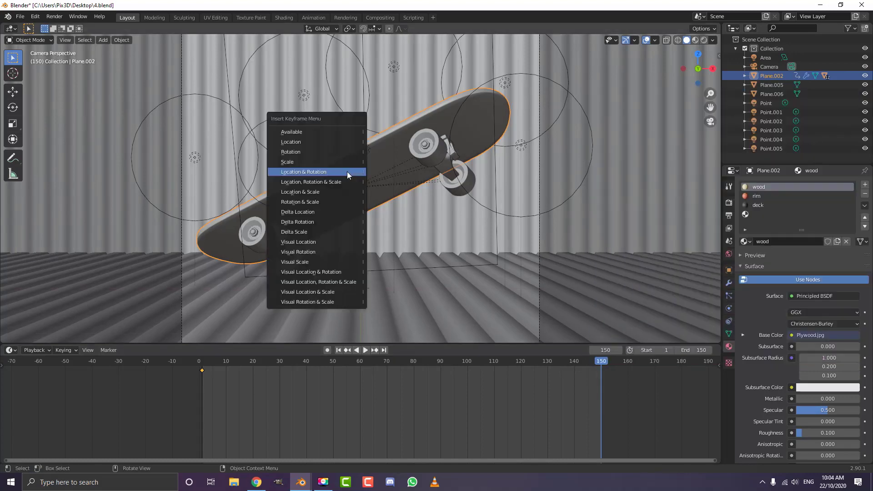
click(298, 174)
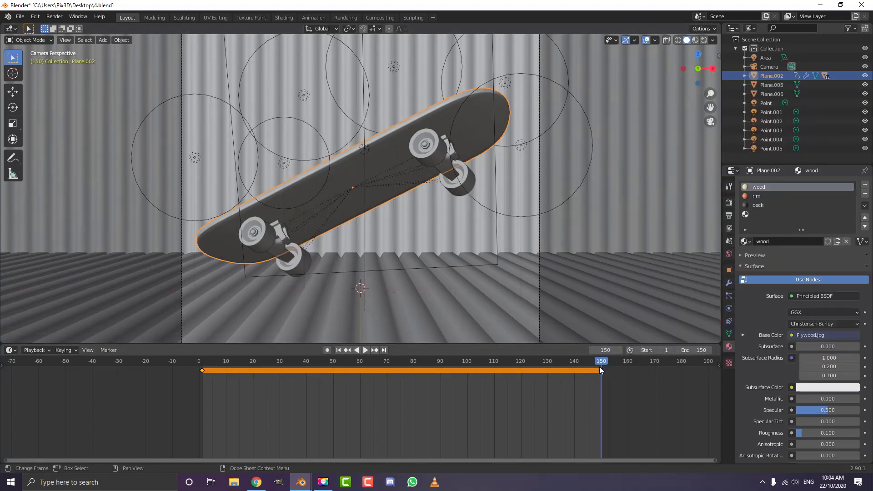
Step: At frame 74, freely rotate the skateboard until its top surface faces the camera and insert a Location & Rotation keyframe
drag(600, 365, 399, 377)
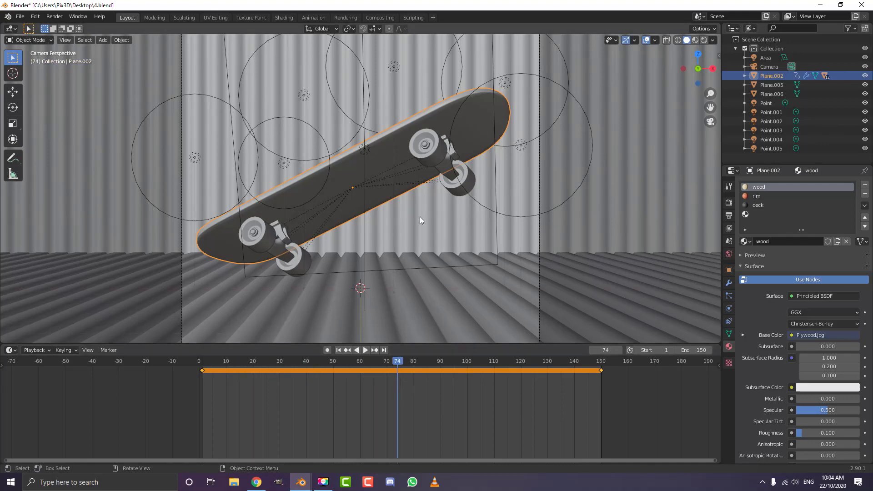
key(r)
key(r)
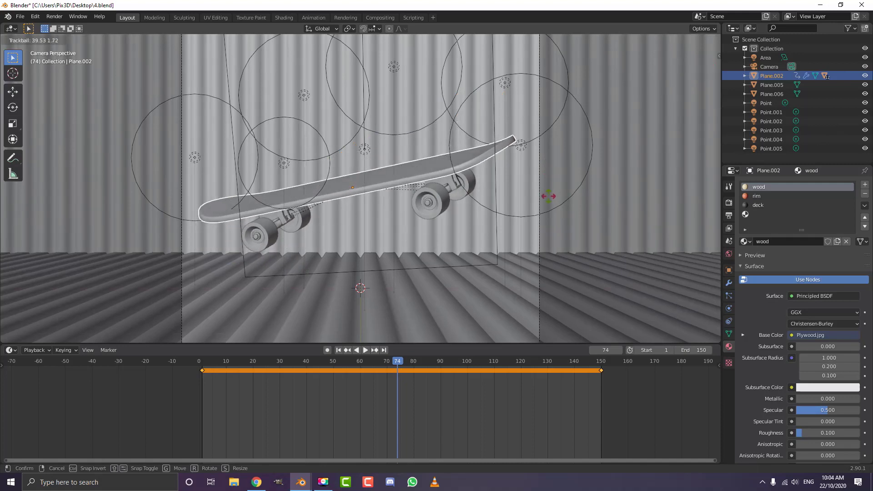
click(549, 197)
key(i)
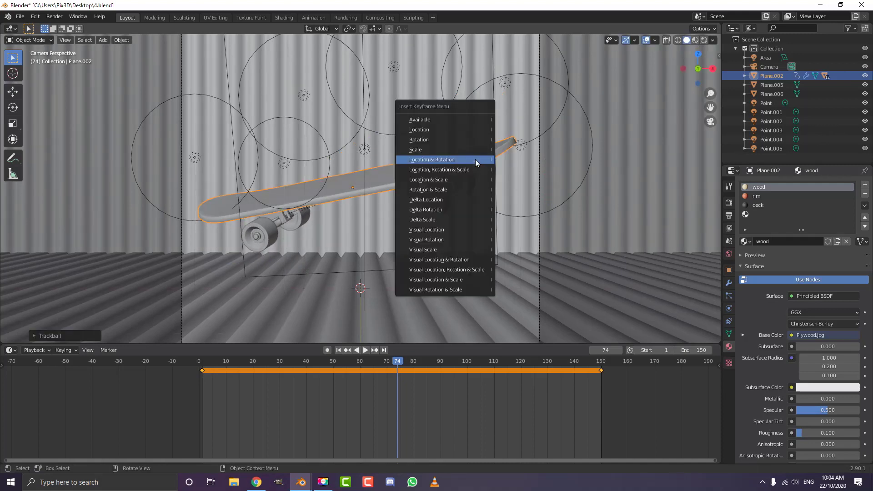
click(416, 160)
Step: Play the animation from its start to check the skateboard's tilting motion
drag(332, 370, 202, 370)
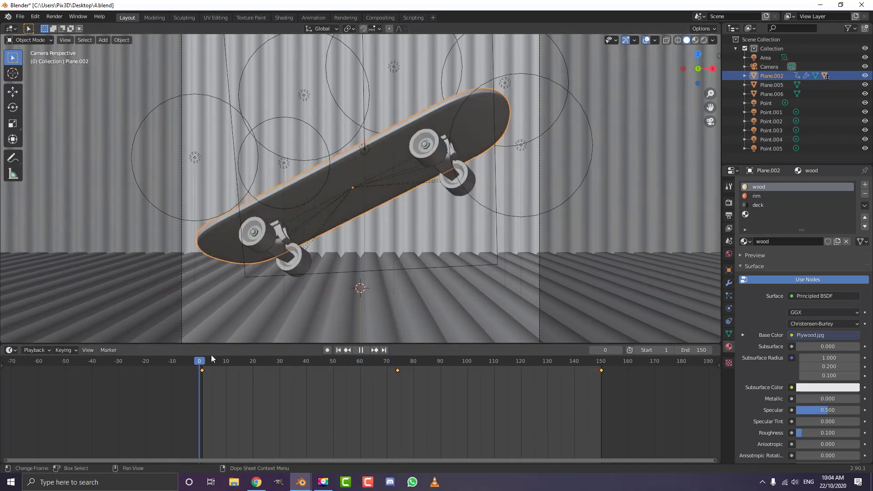
key(space)
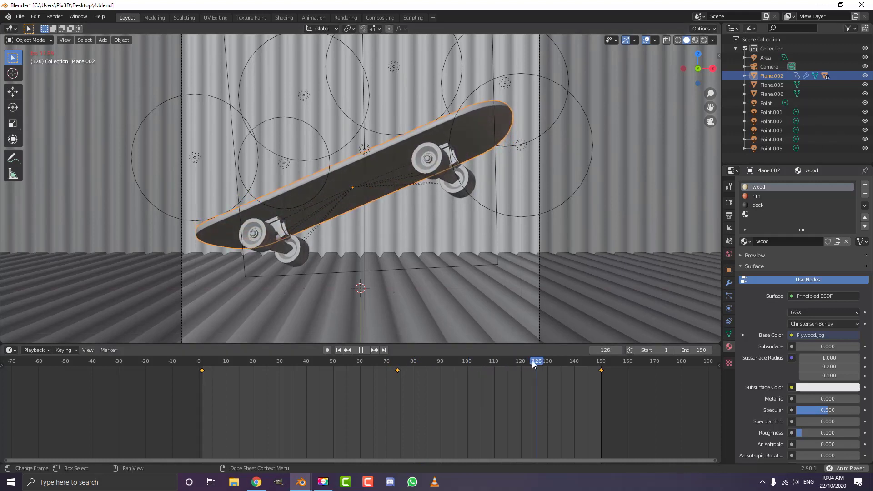
key(space)
Step: At frame 108, freely rotate the skateboard to show its top surface again and insert a Location & Rotation keyframe
drag(536, 363, 493, 363)
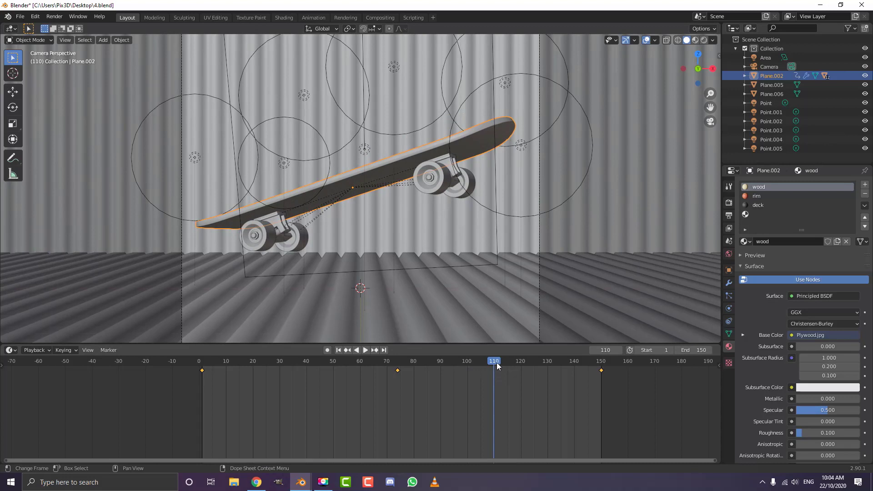
mouse_move(495, 362)
mouse_down()
mouse_move(469, 362)
mouse_move(490, 365)
mouse_up()
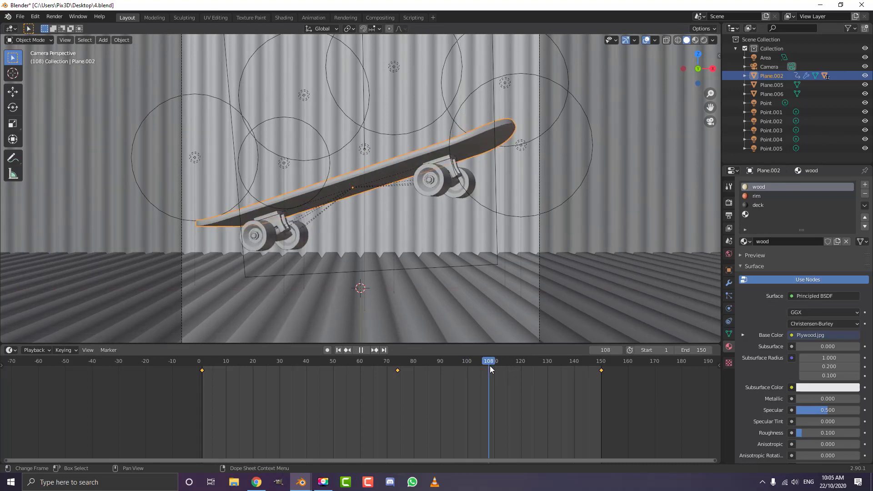
key(r)
key(r)
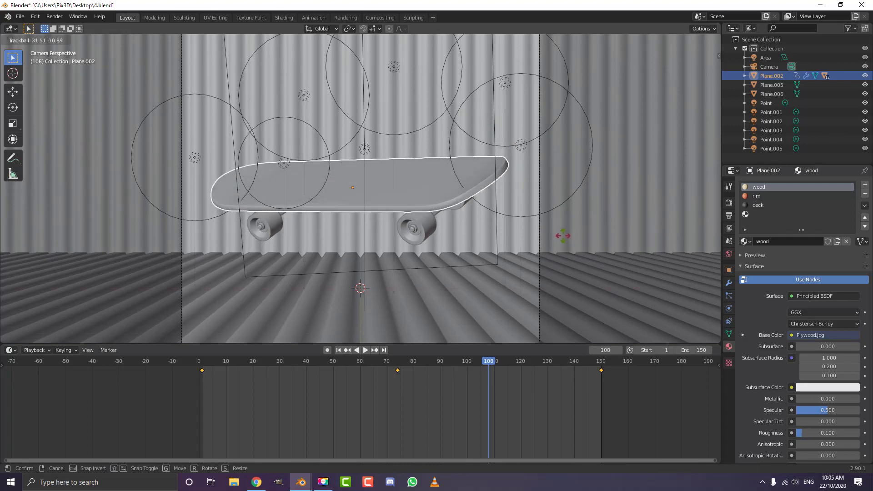
click(564, 236)
key(r)
key(r)
click(501, 212)
key(i)
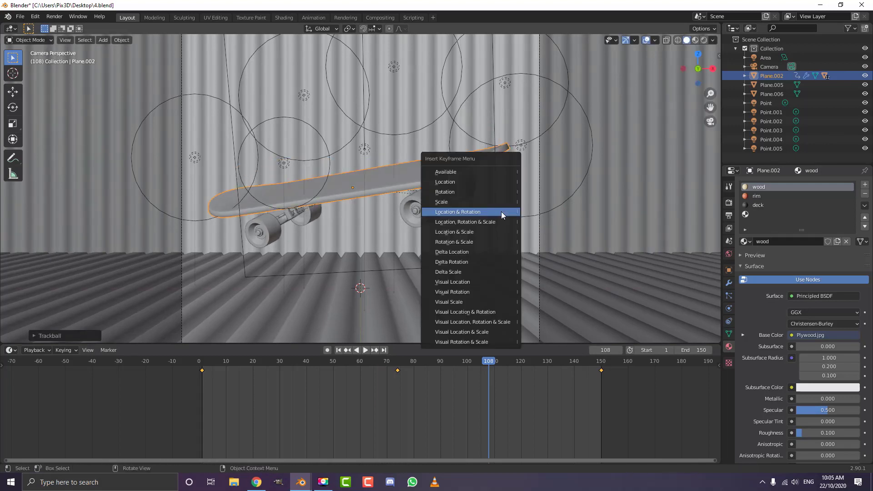
click(501, 211)
Step: Move the two middle keyframes together about 17 frames earlier, to about frames 57 and 91
drag(521, 408, 394, 366)
key(g)
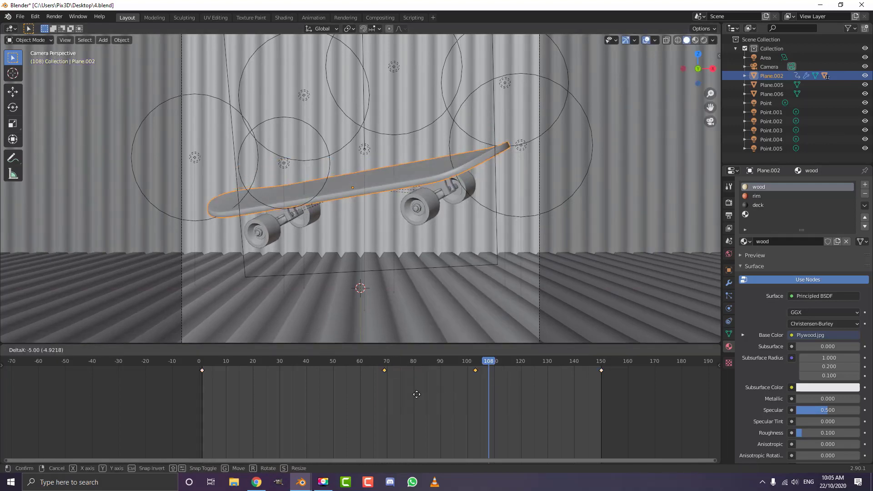
click(397, 396)
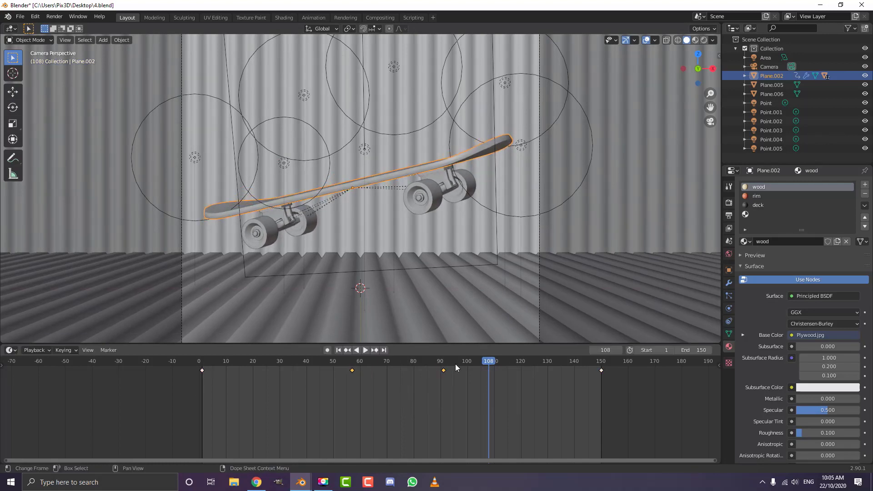
Step: Play the retimed animation in the camera view with nothing selected to check the skateboard's motion
drag(488, 362, 229, 372)
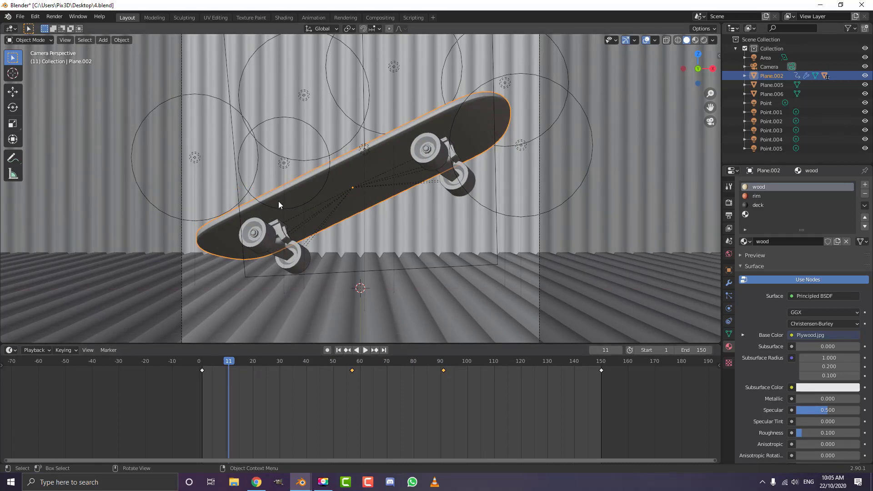
key(space)
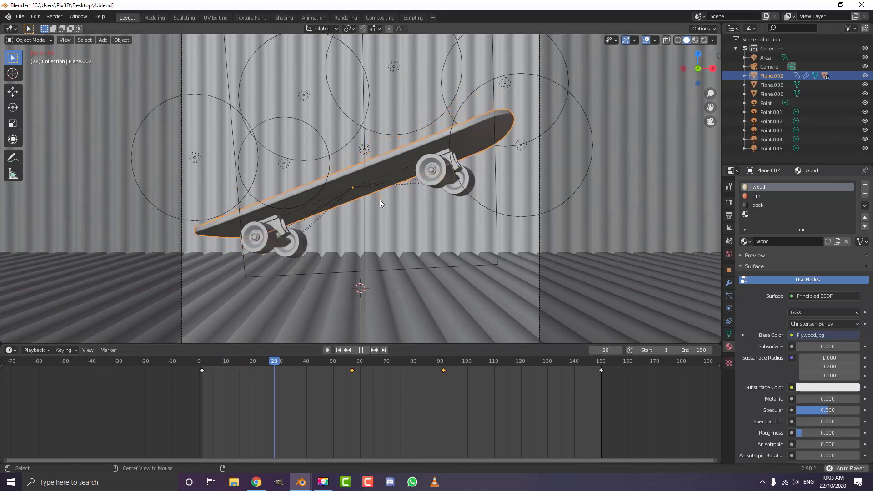
key(alt+a)
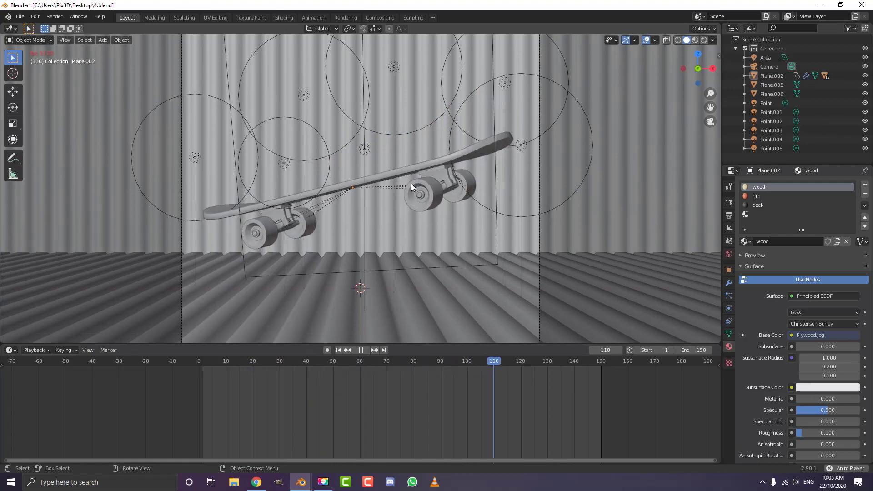
scroll(429, 203, down, 1)
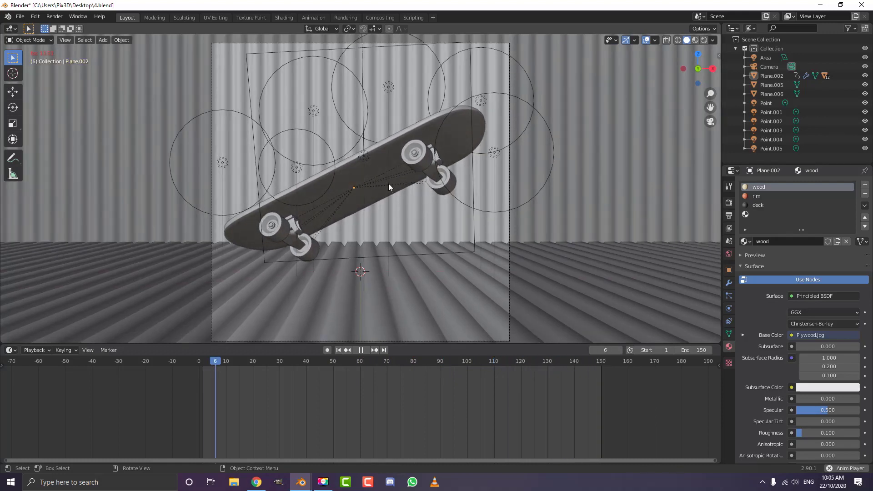
key(space)
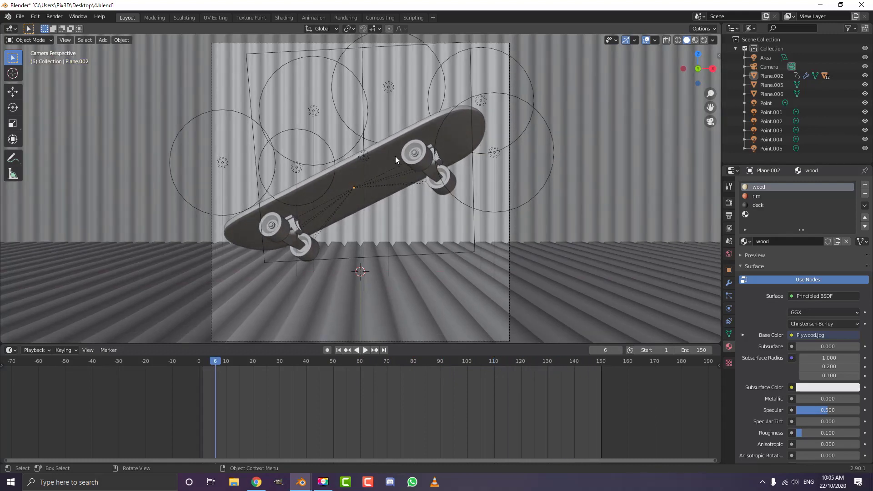
Step: Display the camera view in rendered shading and inspect the lit skateboard within the whole frame
scroll(395, 156, down, 2)
key(z)
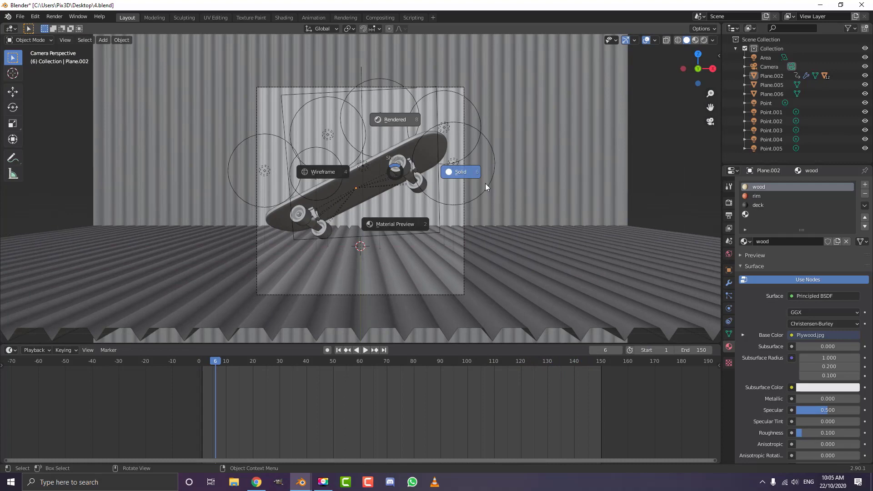
click(395, 120)
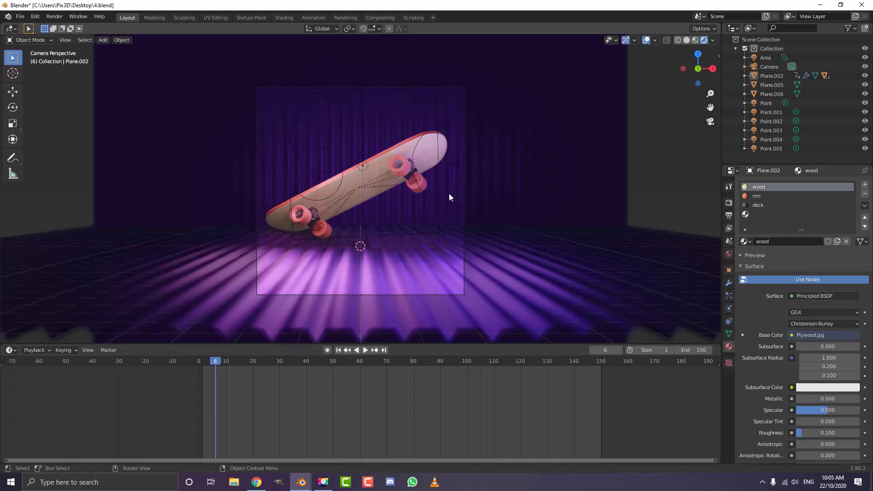
scroll(449, 200, up, 3)
scroll(448, 212, down, 2)
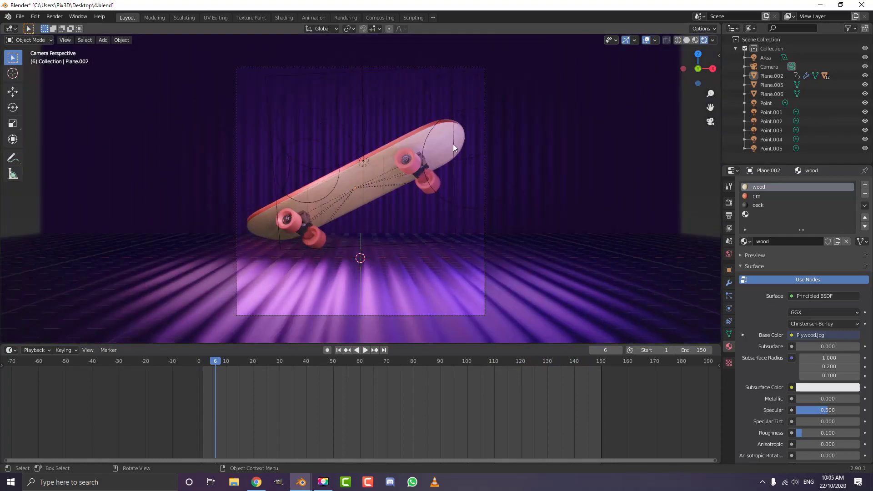
Step: Open the floor's material in the Shading workspace and enlarge the 3D viewport above the node editor
click(439, 256)
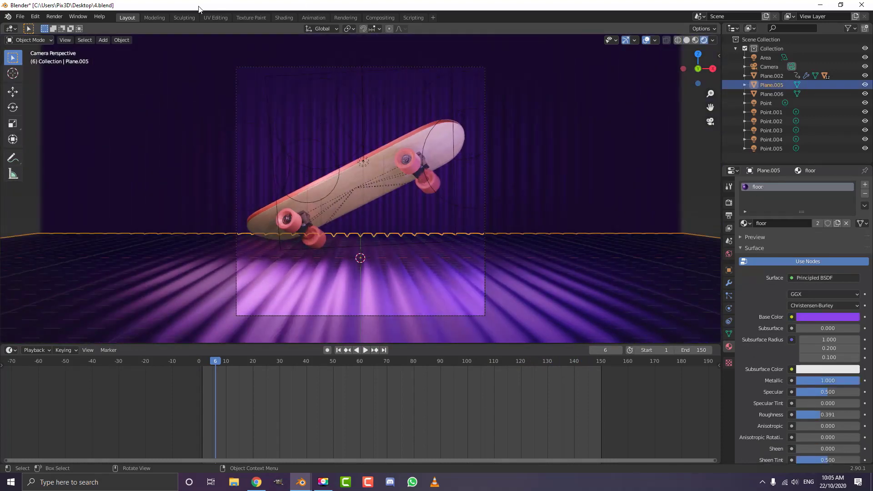
click(284, 17)
scroll(460, 135, down, 1)
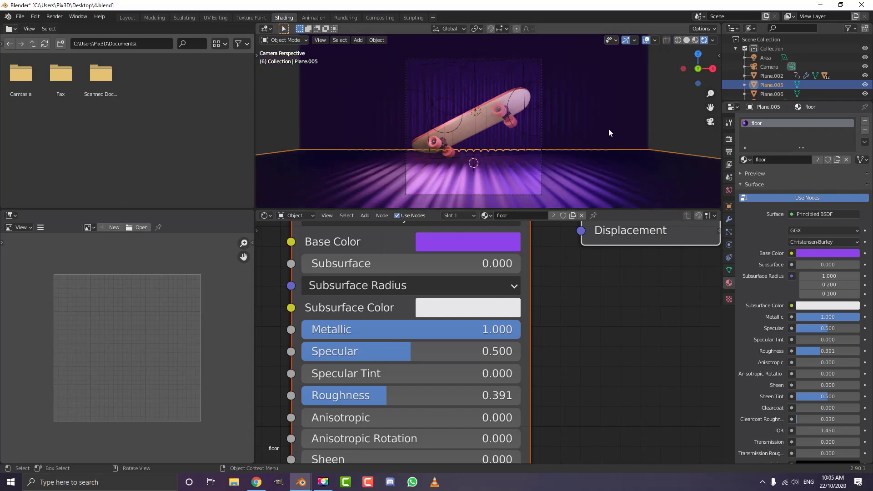
drag(428, 207, 429, 283)
scroll(509, 182, up, 1)
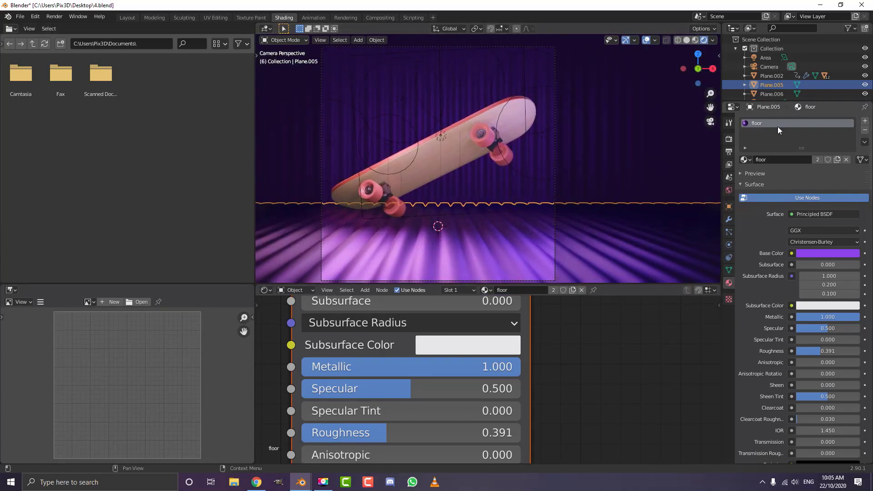
Step: Set the floor material's base color to a lighter purple with hue 0.753, saturation 0.587 and value 0.906
scroll(497, 383, down, 4)
middle_drag(583, 310, 594, 343)
scroll(517, 347, up, 1)
click(514, 346)
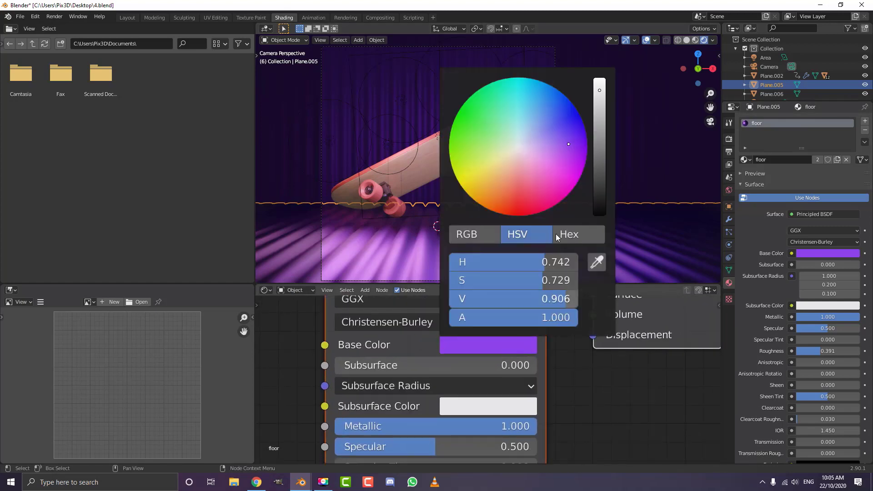
click(559, 147)
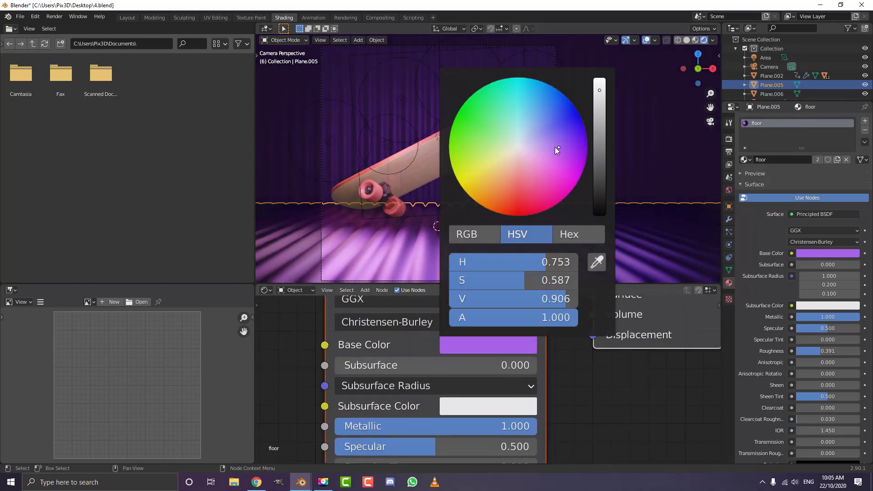
scroll(469, 192, down, 1)
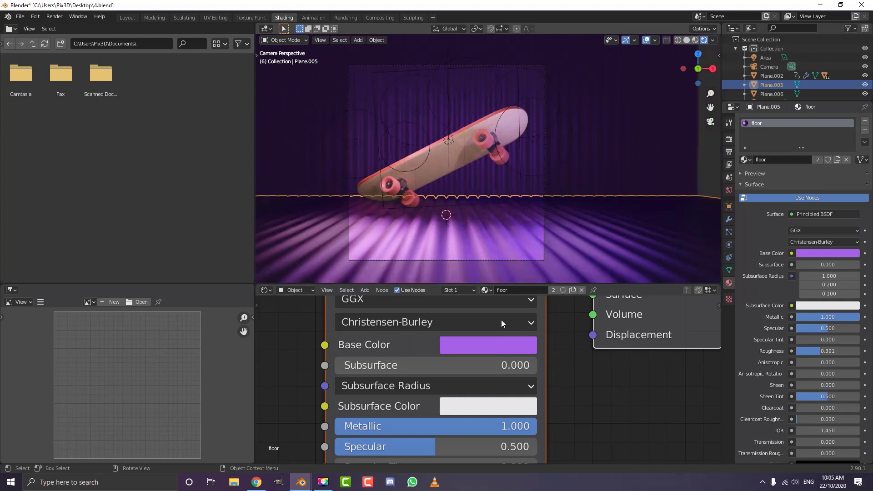
Step: Enlarge the 3D viewport further, deselect the floor and inspect the recolored set in the rendered view
drag(614, 284, 609, 326)
scroll(571, 213, up, 2)
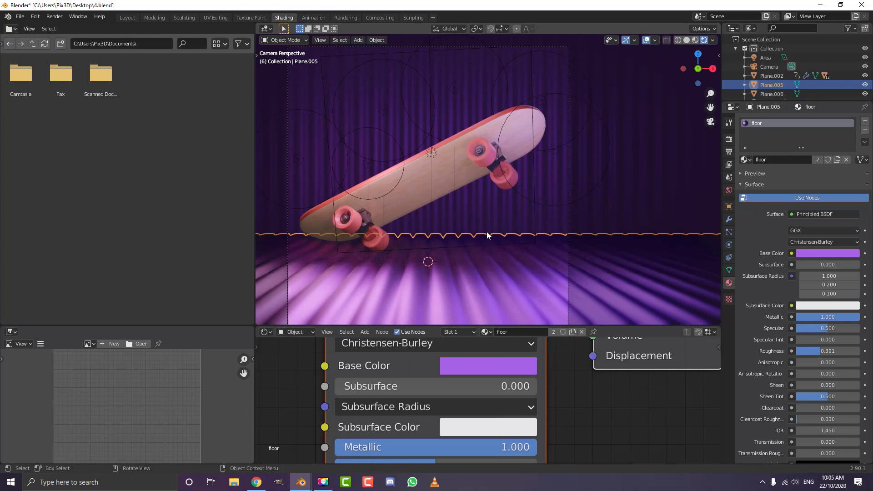
click(485, 204)
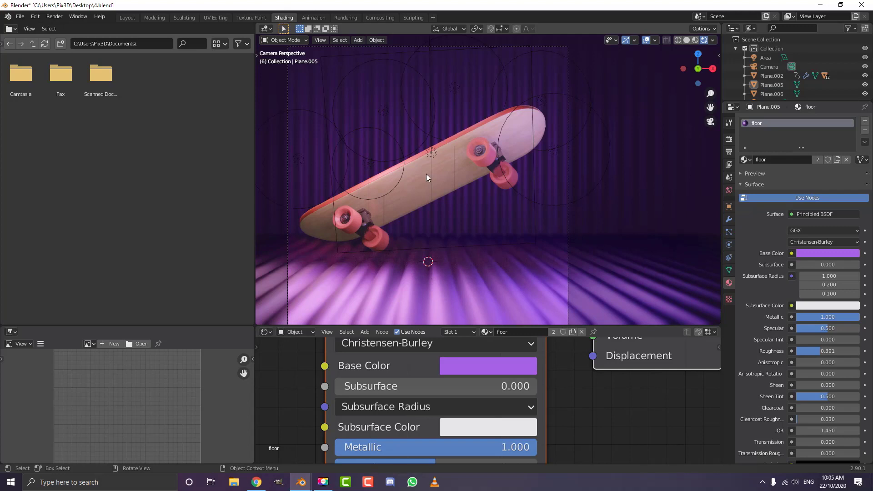
Step: Return to the Layout workspace in solid shading and shrink the timeline to give the viewport more room
click(125, 18)
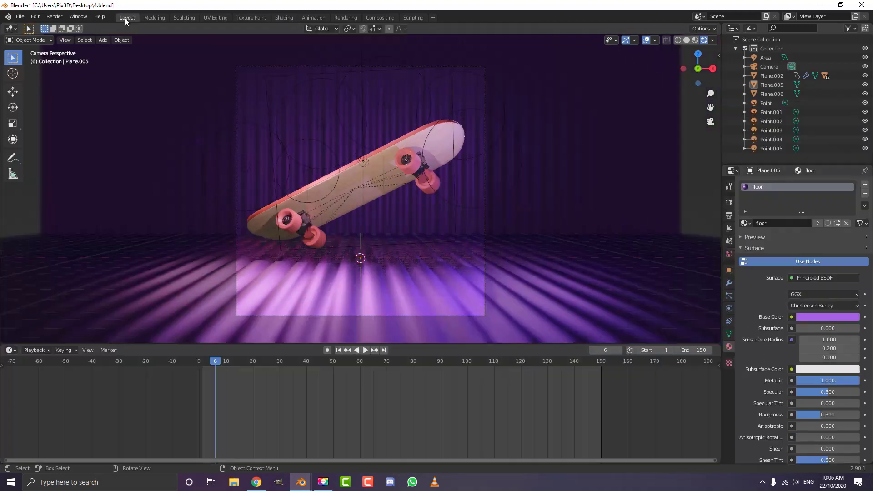
key(z)
click(413, 177)
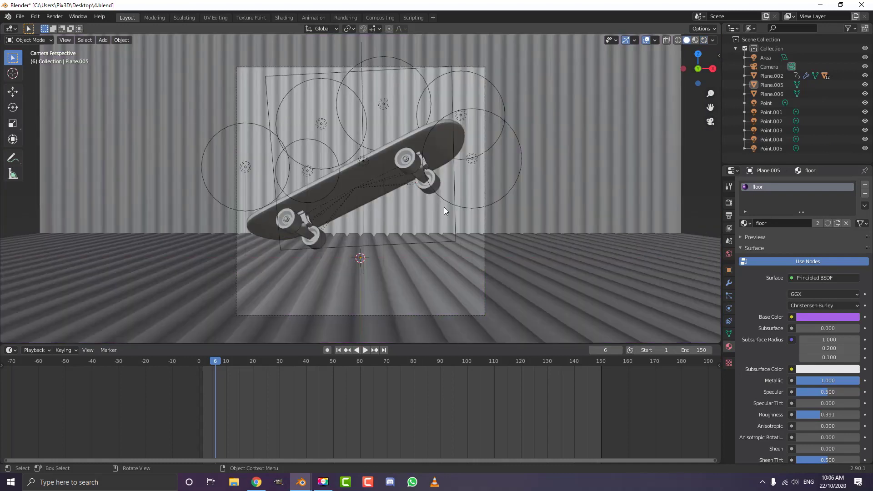
drag(307, 343, 307, 405)
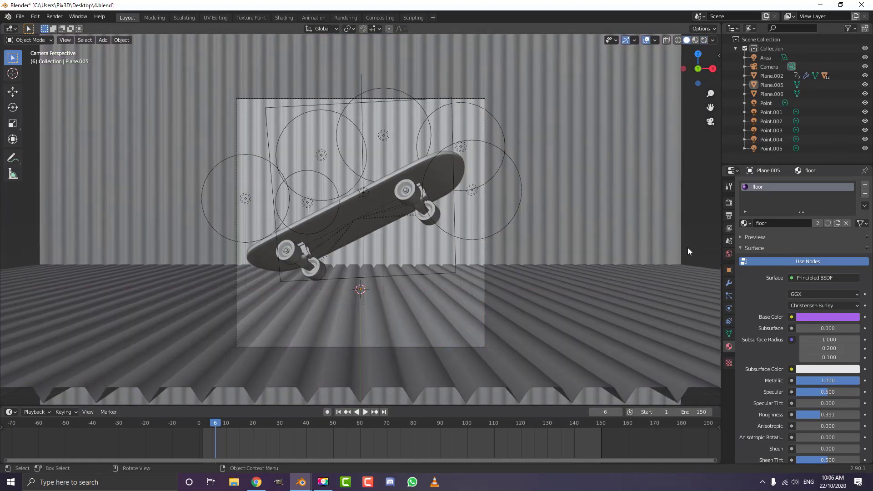
Step: Set the render output location to the Desktop folder in the scene's output properties
click(730, 216)
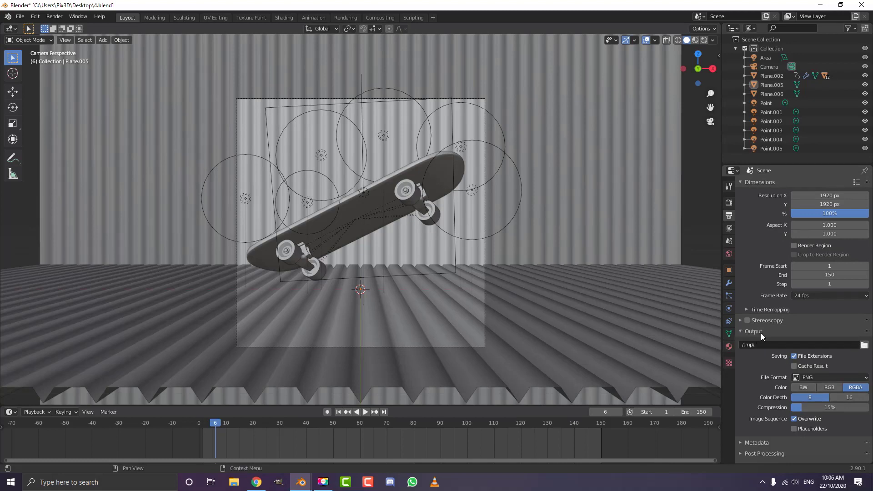
click(864, 345)
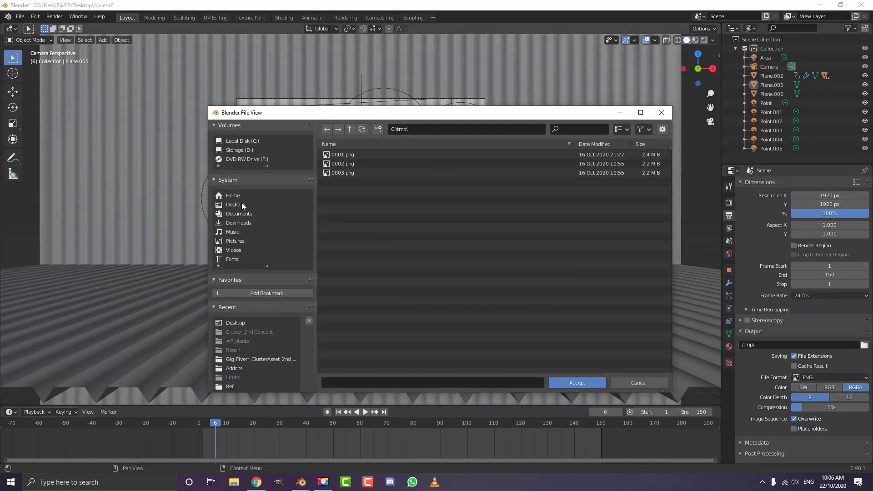
click(233, 205)
click(596, 382)
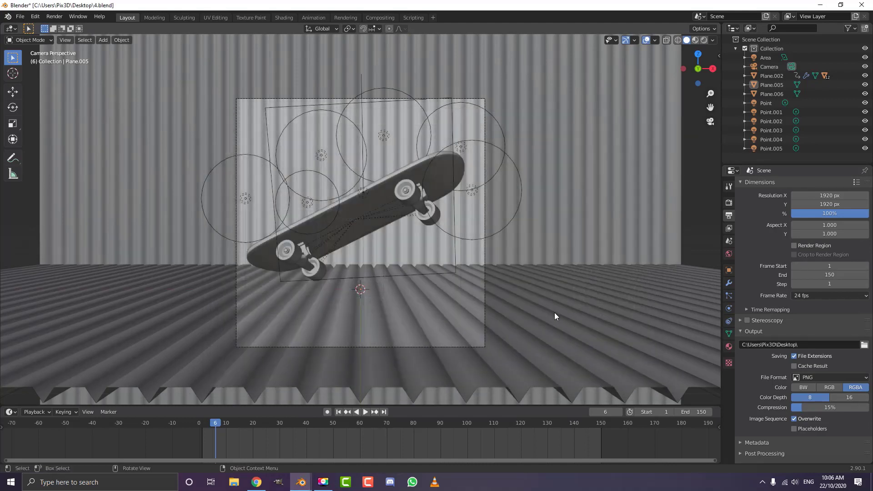
Step: Set the output file format to FFmpeg video with an MPEG-4 container and review the encoding settings
click(807, 378)
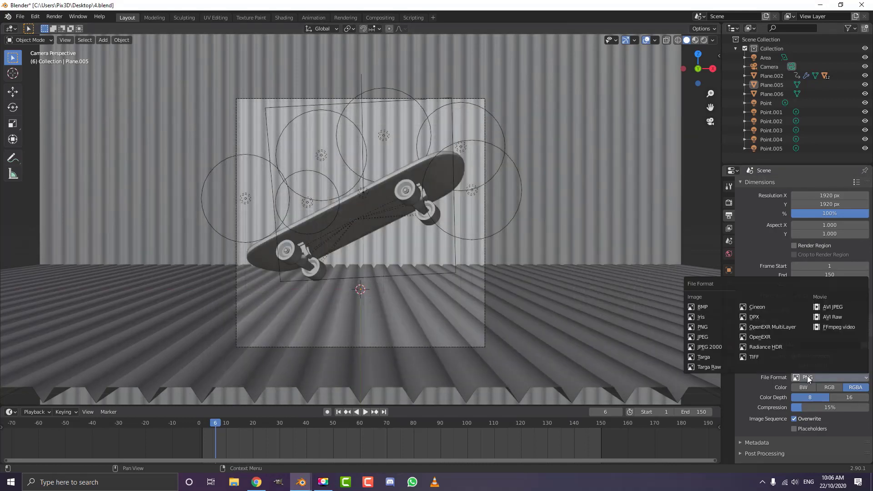
click(830, 327)
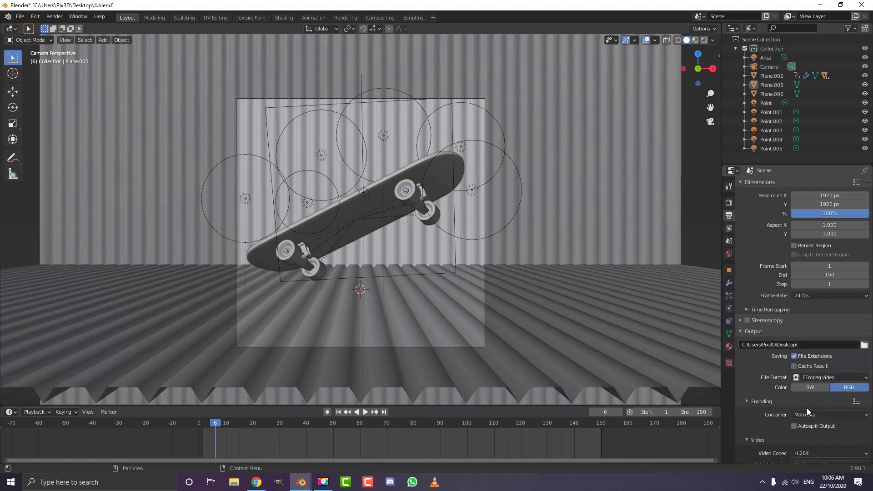
click(806, 415)
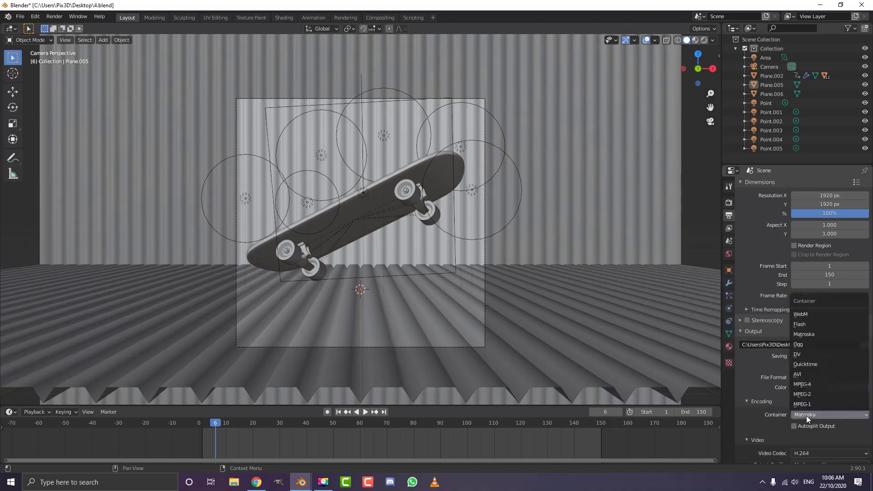
click(812, 383)
scroll(825, 387, down, 2)
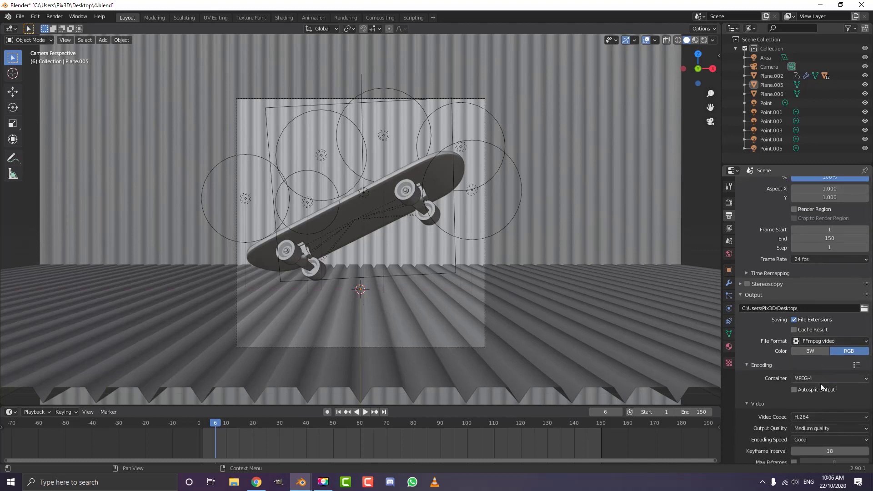
scroll(820, 383, down, 3)
click(55, 16)
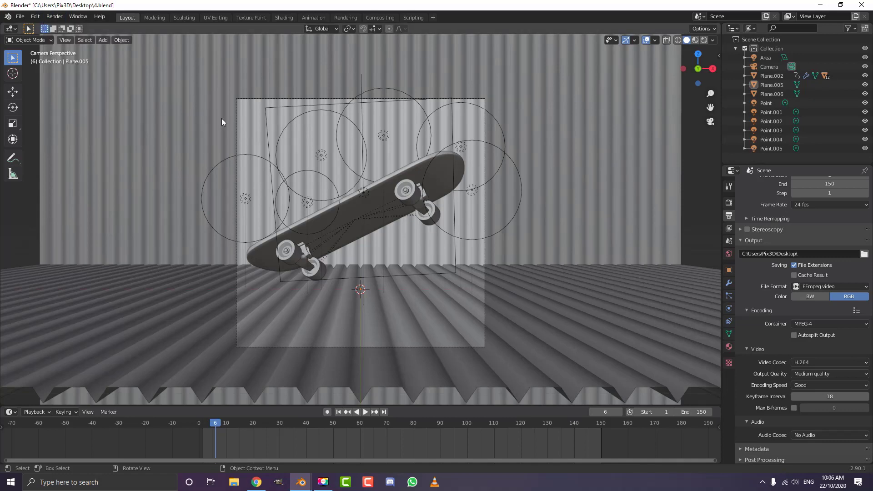
Step: Inspect the set and lights from an angled perspective, then return to the camera view with rendered shading
scroll(309, 201, up, 1)
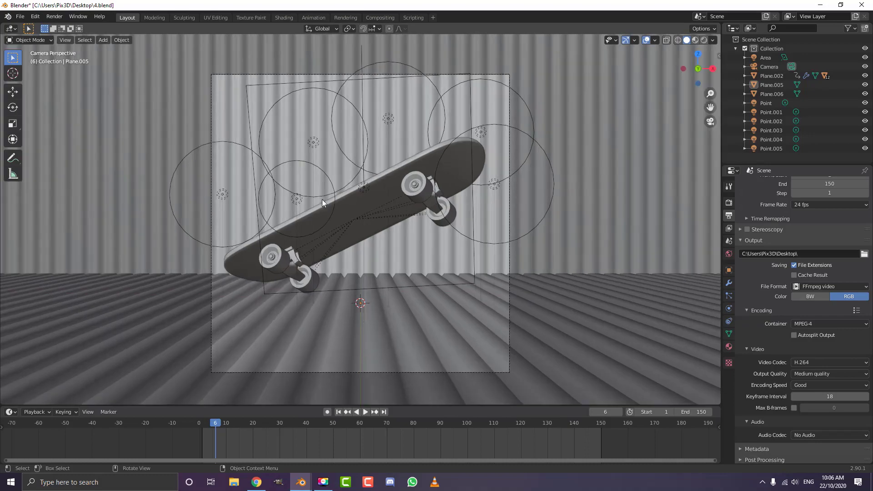
middle_drag(500, 205, 456, 236)
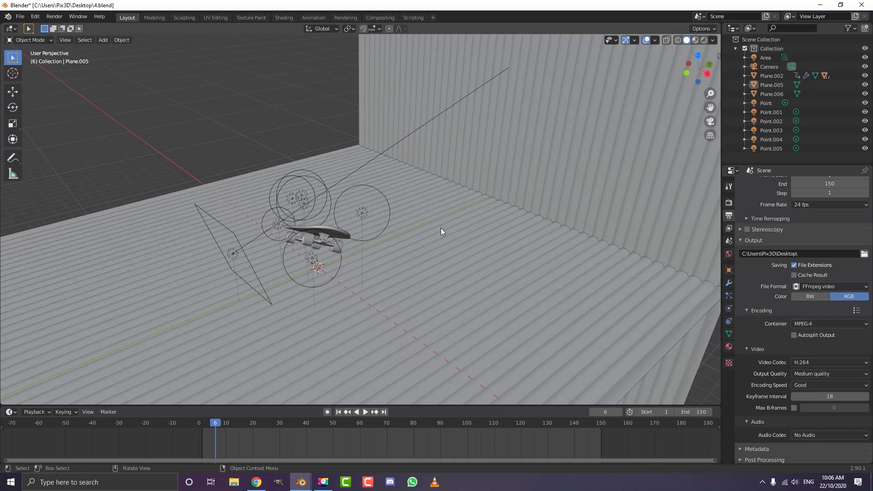
middle_drag(403, 233, 400, 233)
key(KP_0)
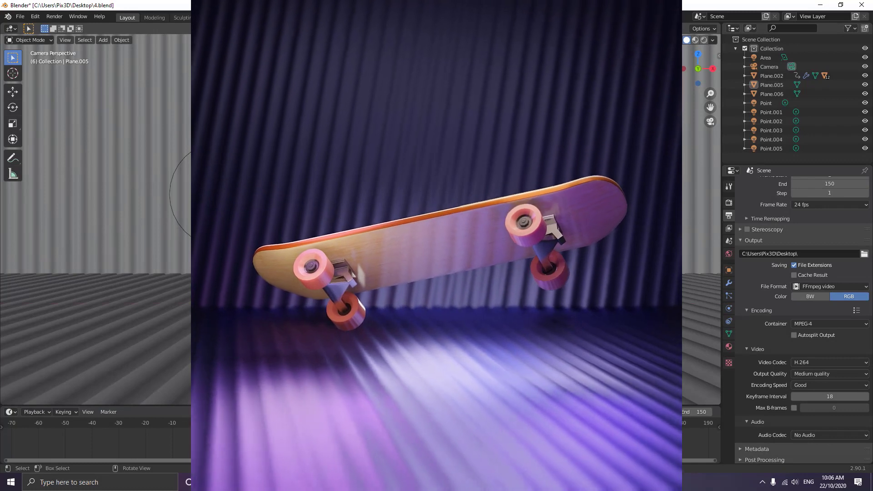
key(z)
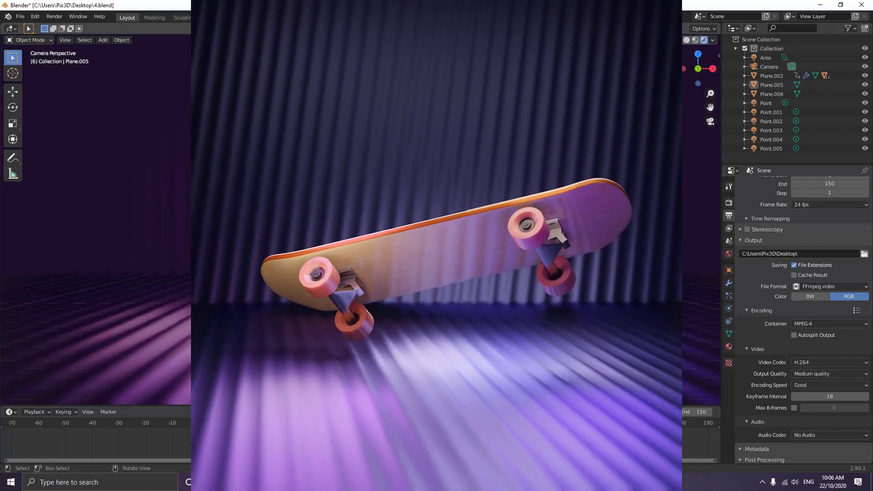